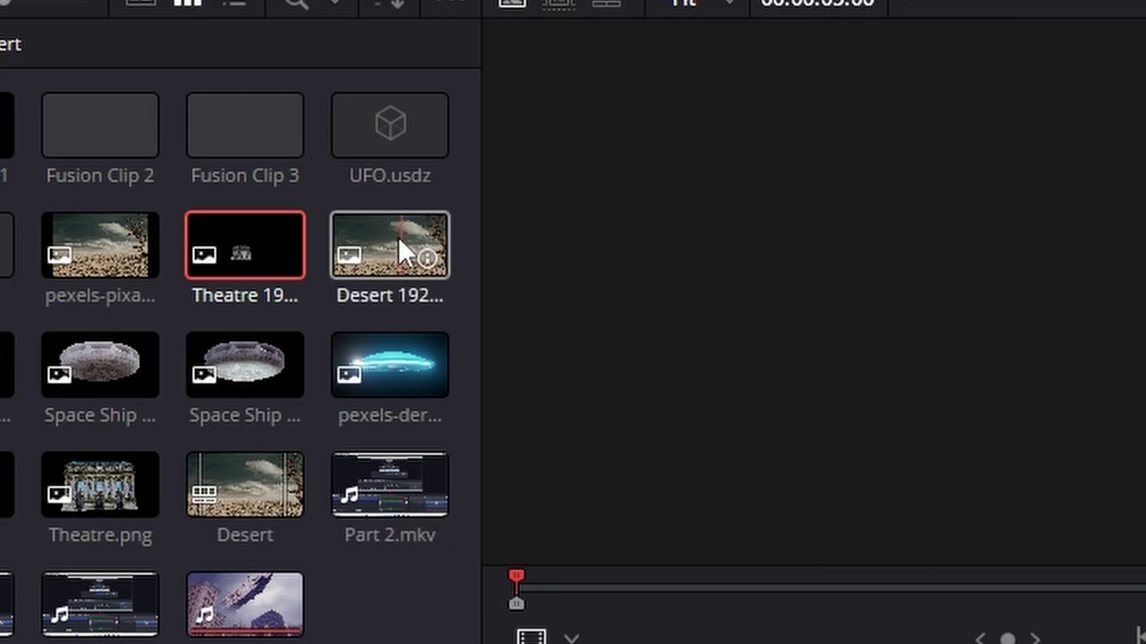
Step: Place Desert 1920.png on Video 1 and lengthen its clip duration
drag(406, 250, 572, 480)
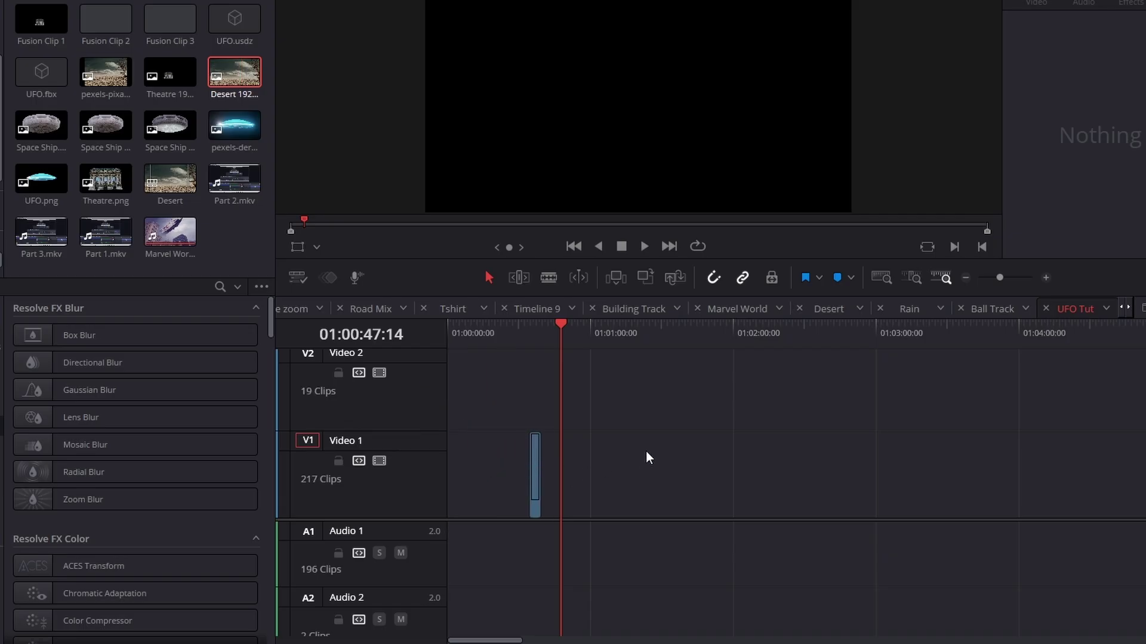
drag(1000, 277, 1008, 276)
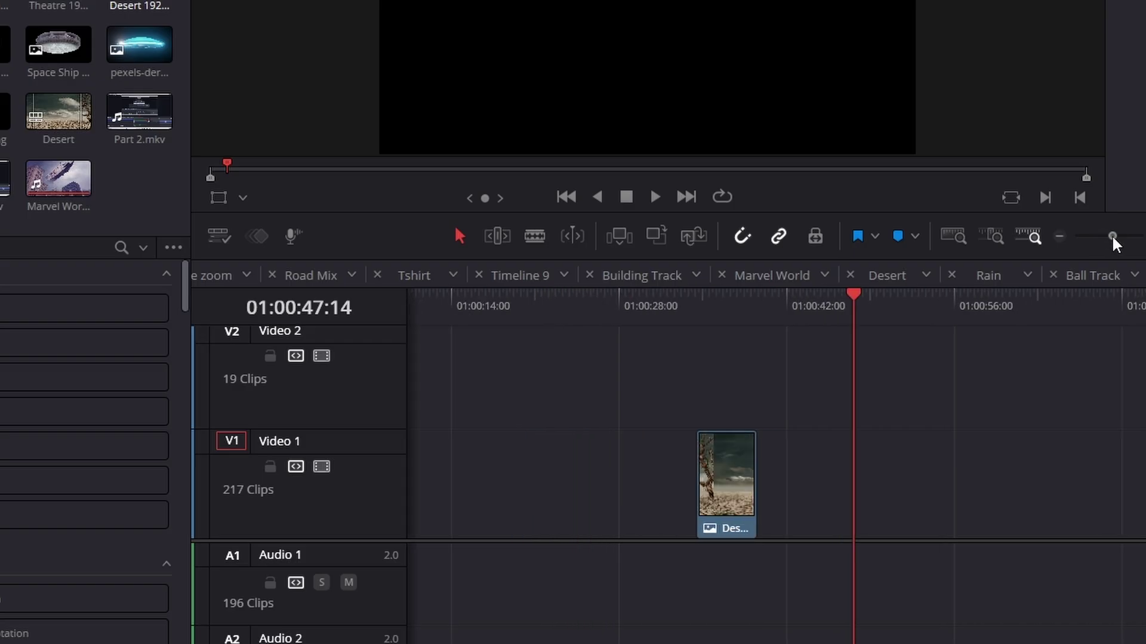
right_click(728, 477)
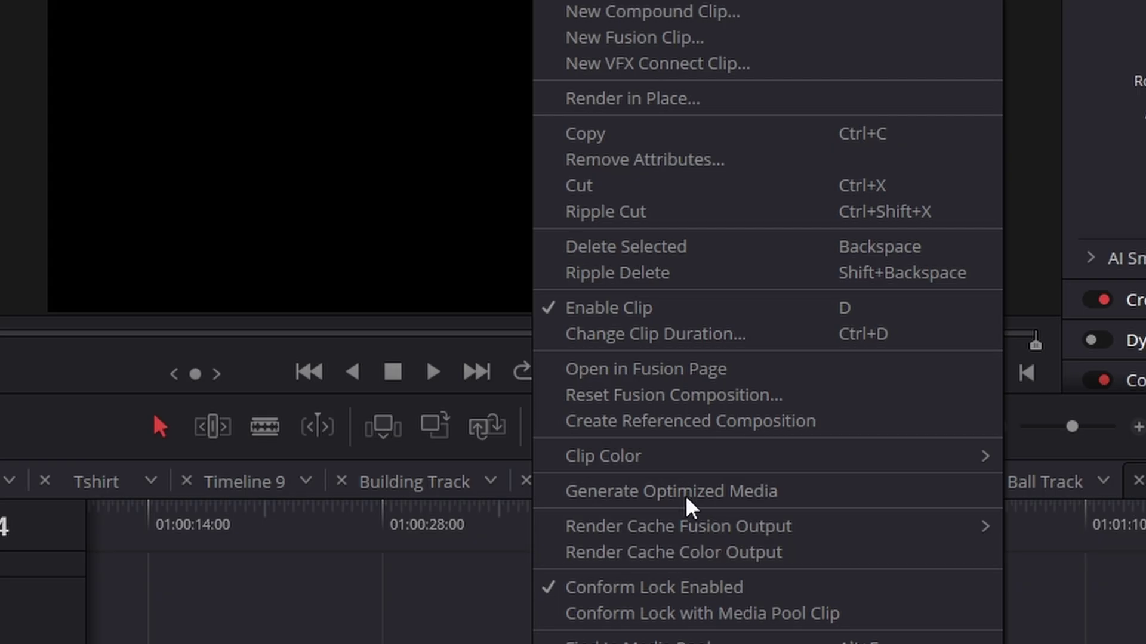
click(690, 334)
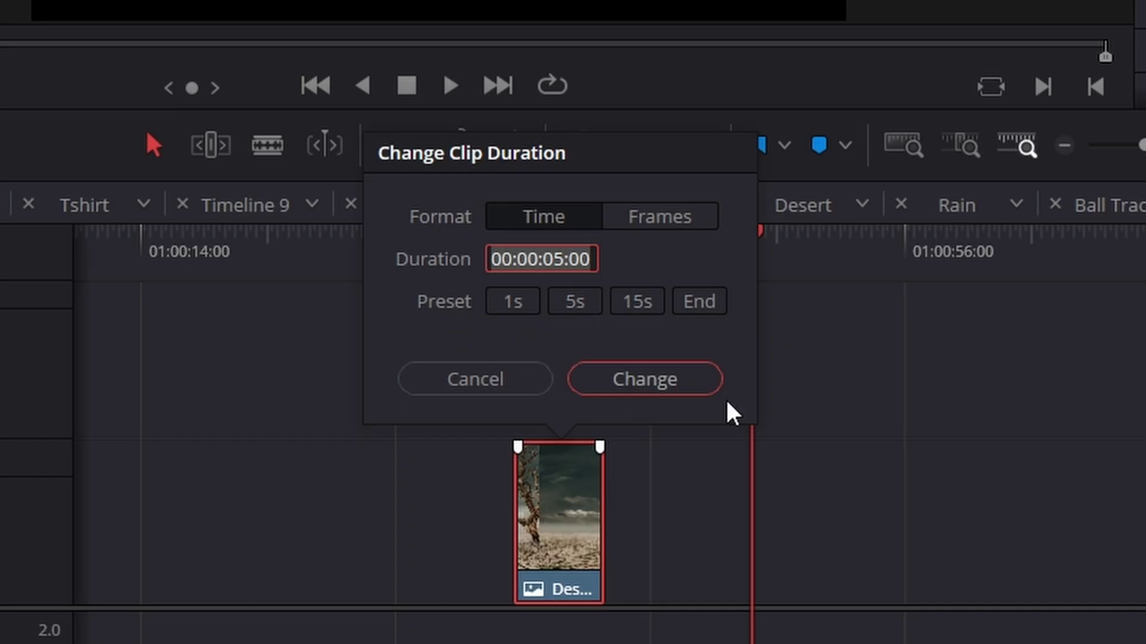
key(Left)
key(Left)
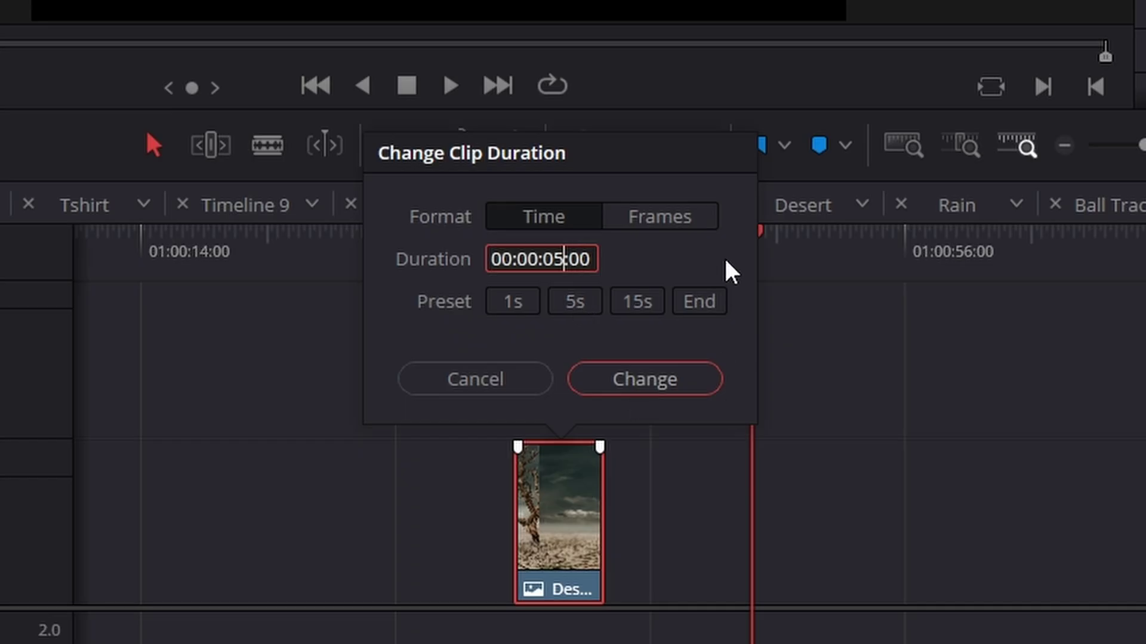
key(BackSpace)
text(2)
key(Return)
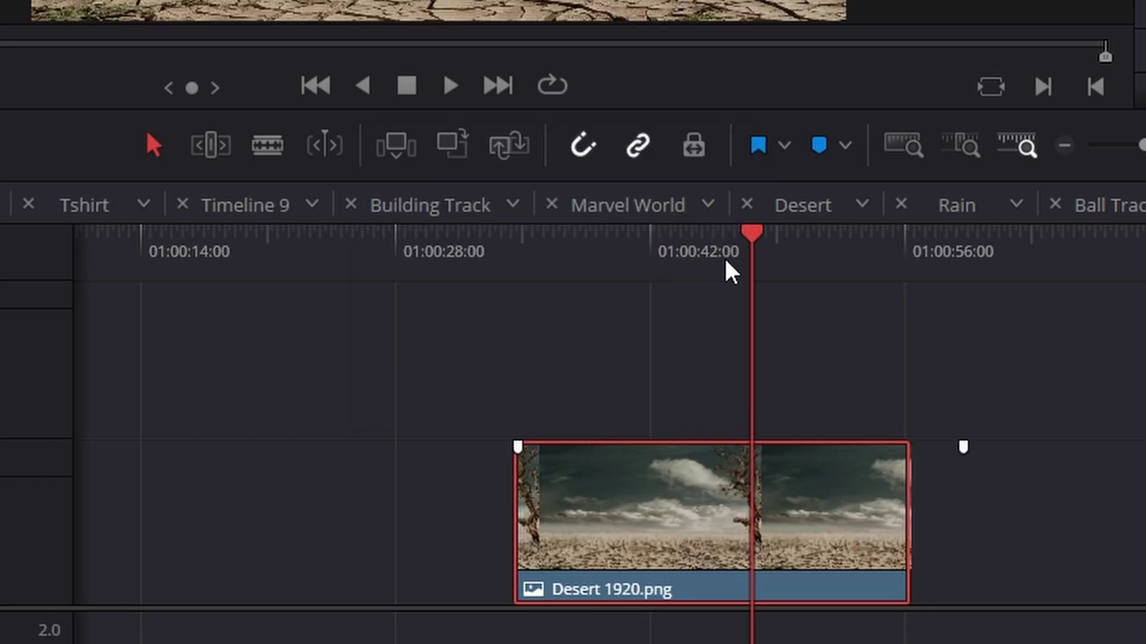
Step: Slide the Desert clip to the timeline start at 01:00:00:00 and preview it
drag(831, 530, 354, 532)
drag(564, 487, 567, 451)
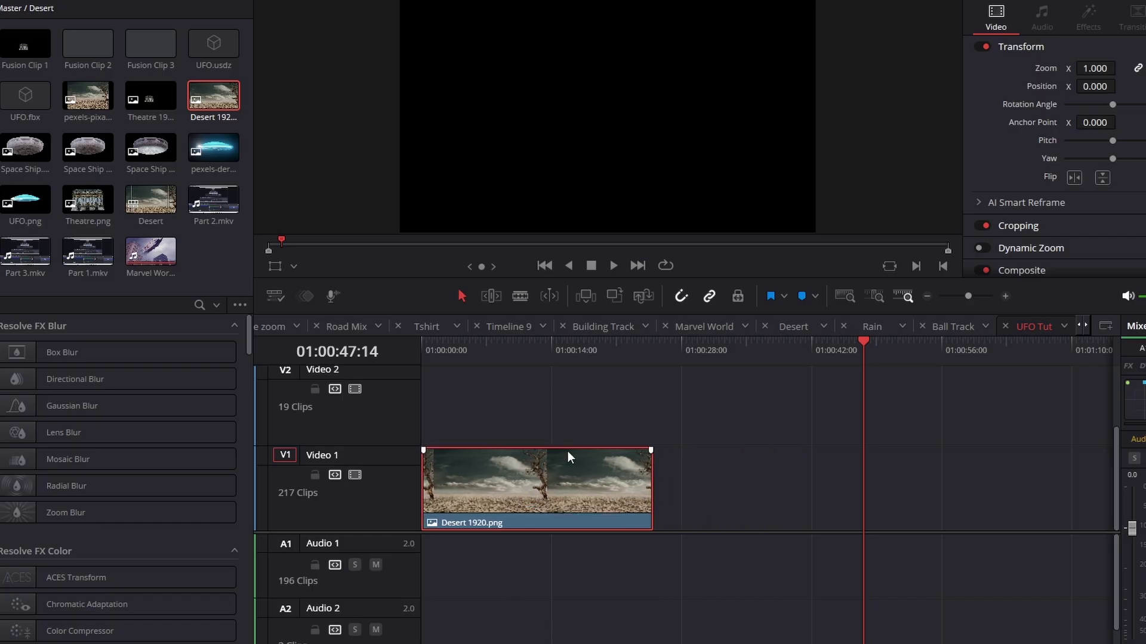
click(563, 353)
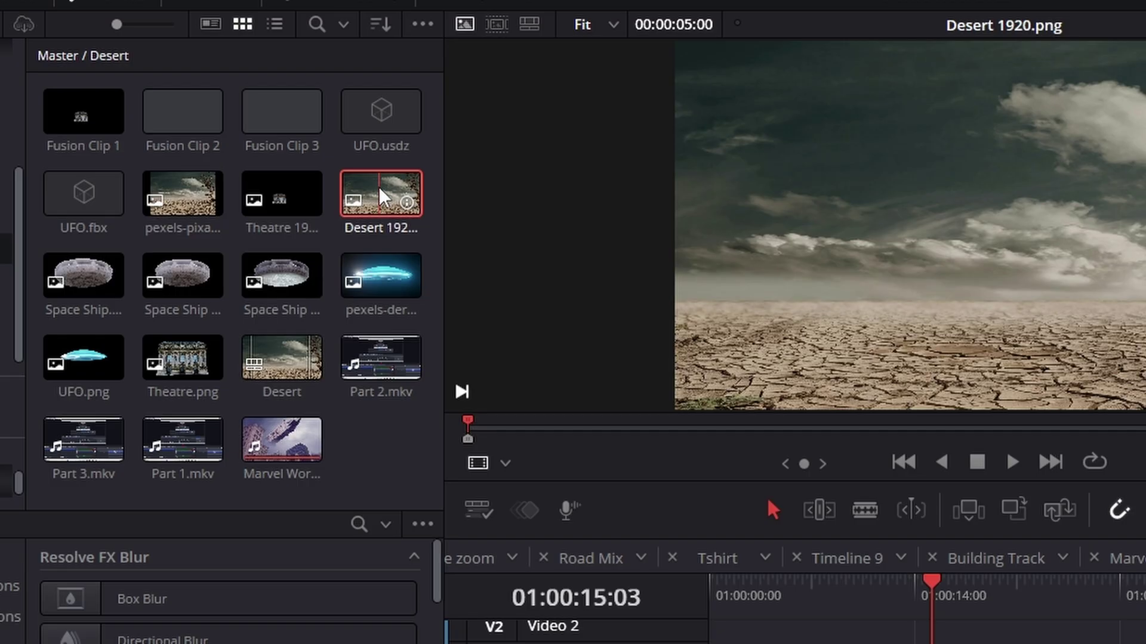
right_click(379, 187)
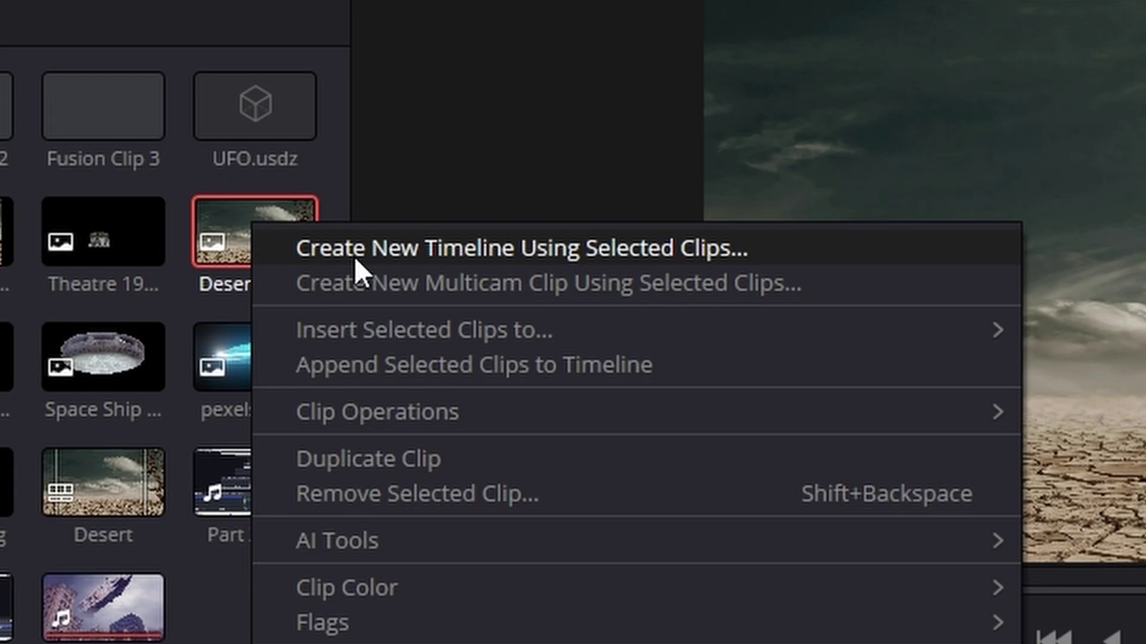
click(354, 256)
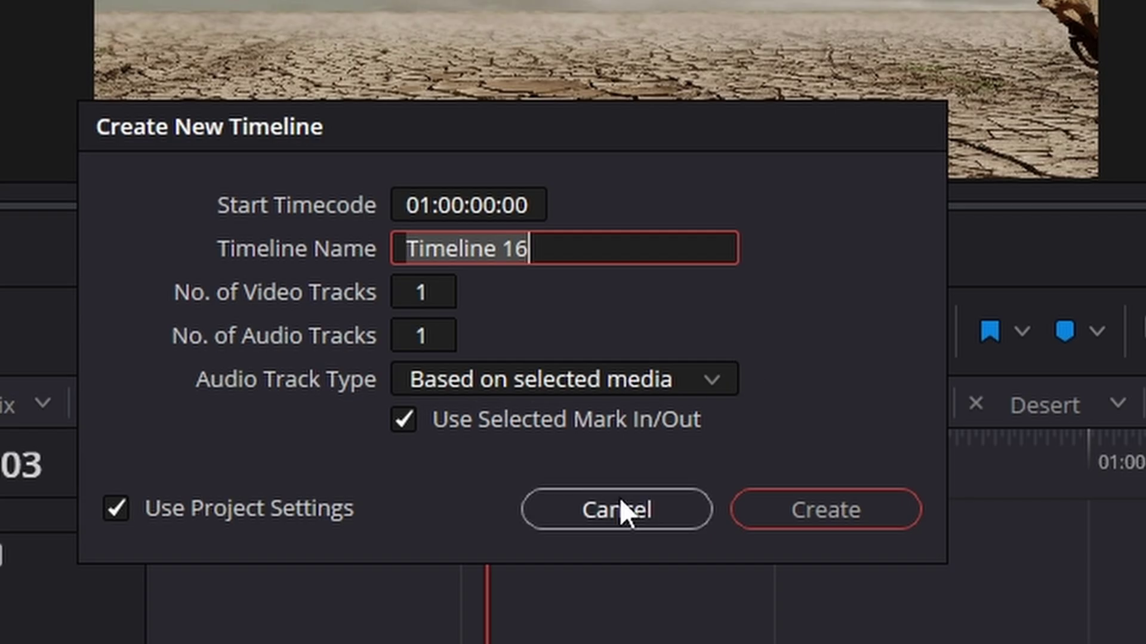
click(623, 517)
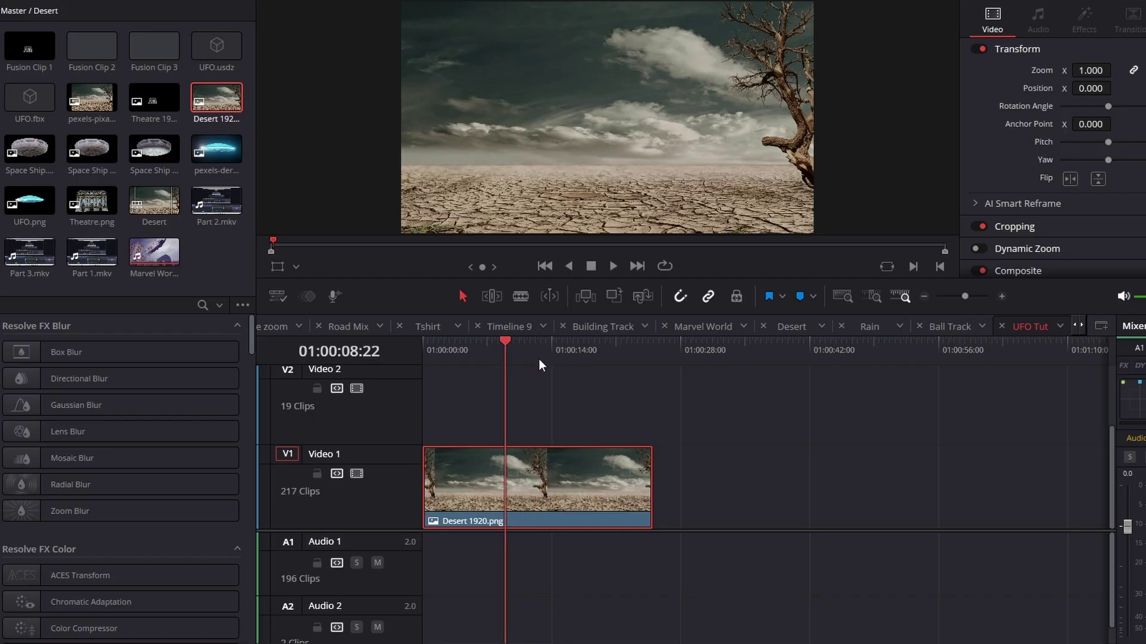
mouse_move(539, 365)
mouse_down()
mouse_move(555, 375)
mouse_move(524, 381)
mouse_up()
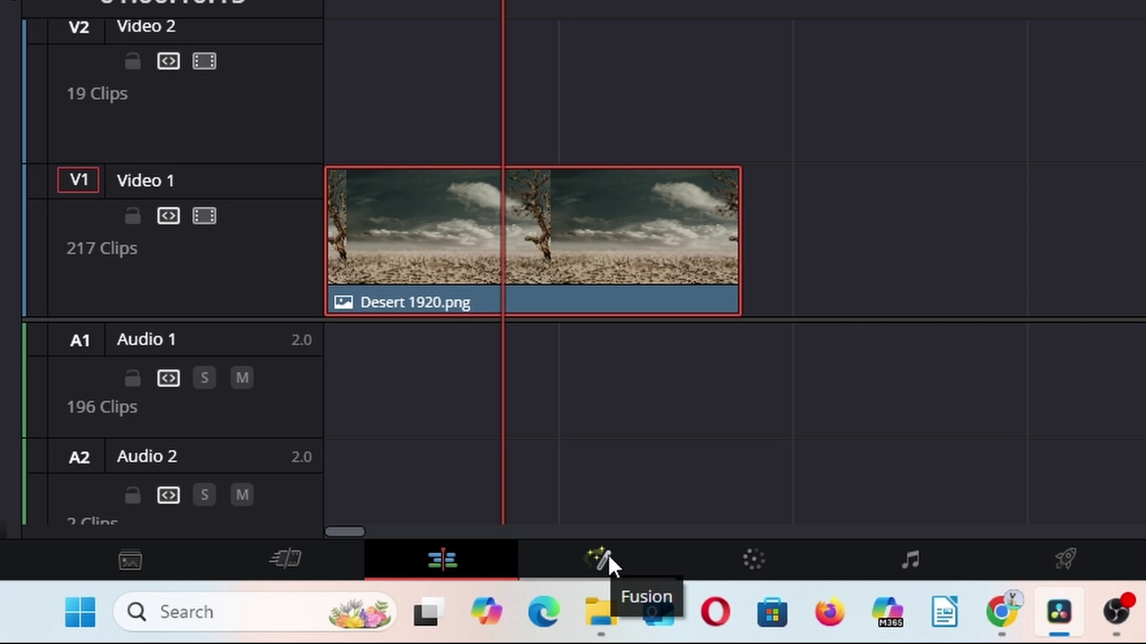
Step: On the Fusion page, enlarge the node area and line up MediaIn1 with MediaOut1
click(608, 556)
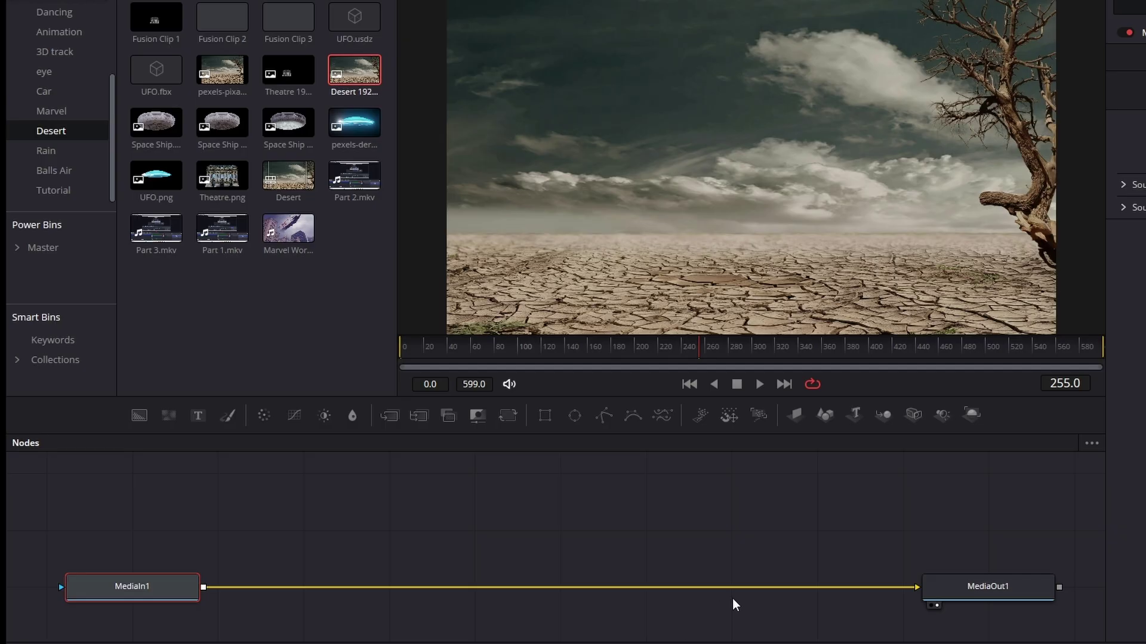
drag(987, 586, 932, 555)
drag(640, 399, 640, 342)
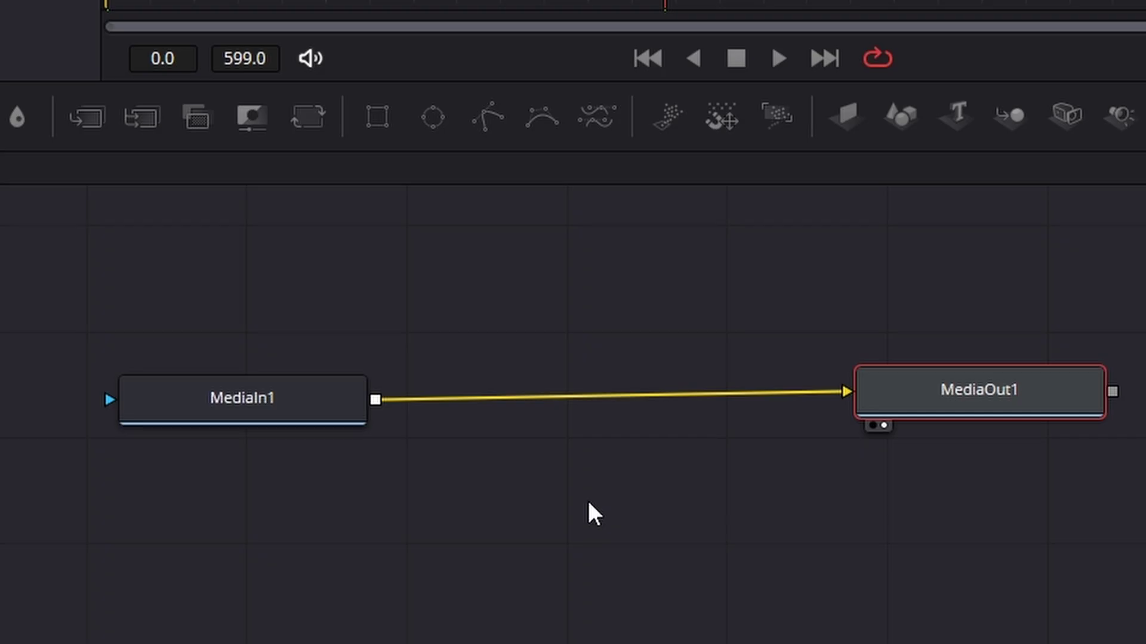
drag(288, 401, 258, 394)
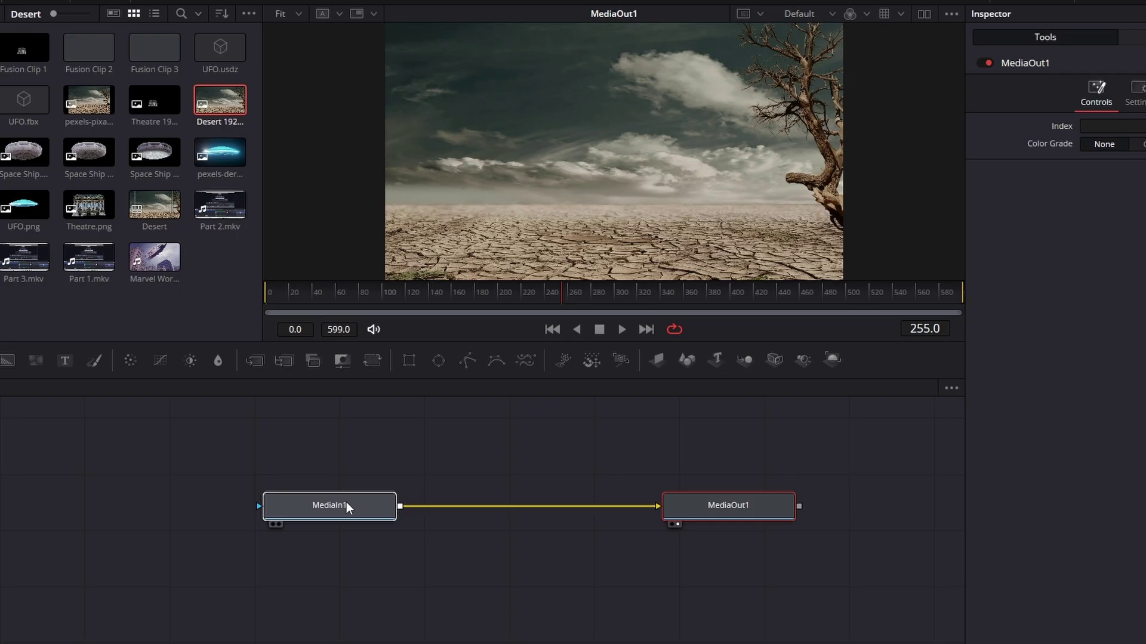
drag(346, 507, 336, 504)
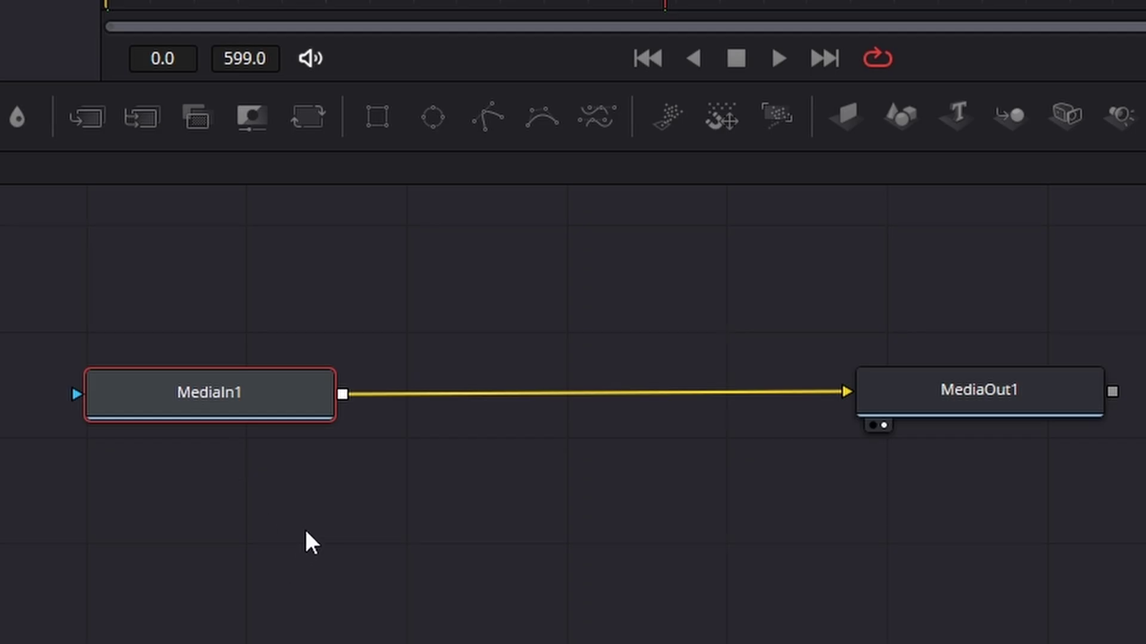
drag(248, 418, 249, 399)
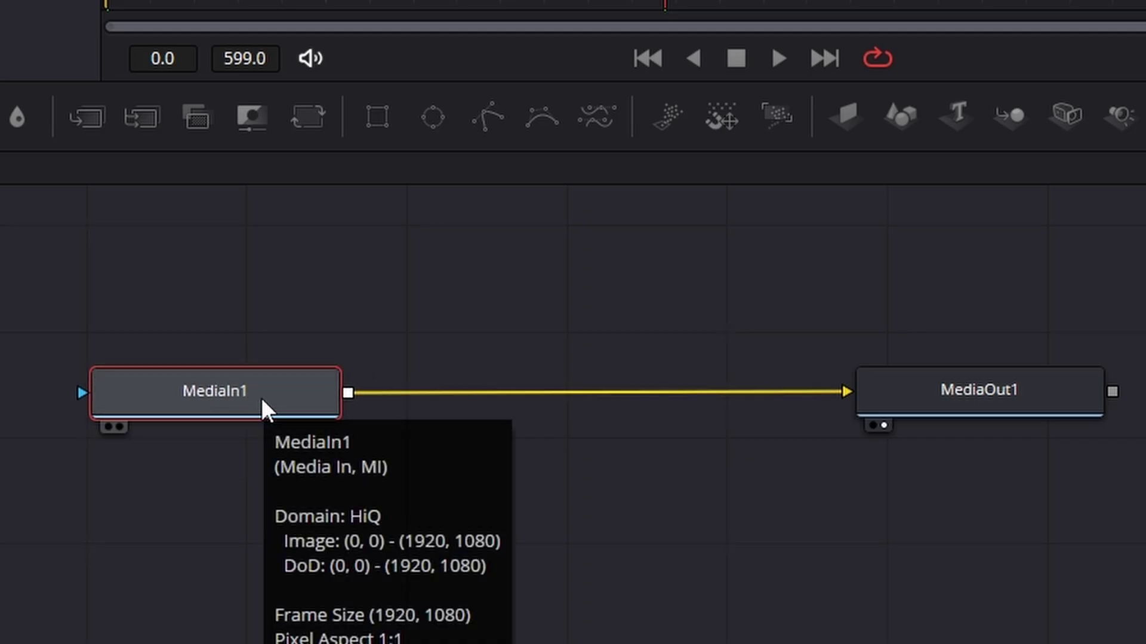
Step: Rename MediaIn1 to Desert and disconnect it from MediaOut1
key(F2)
key(BackSpace)
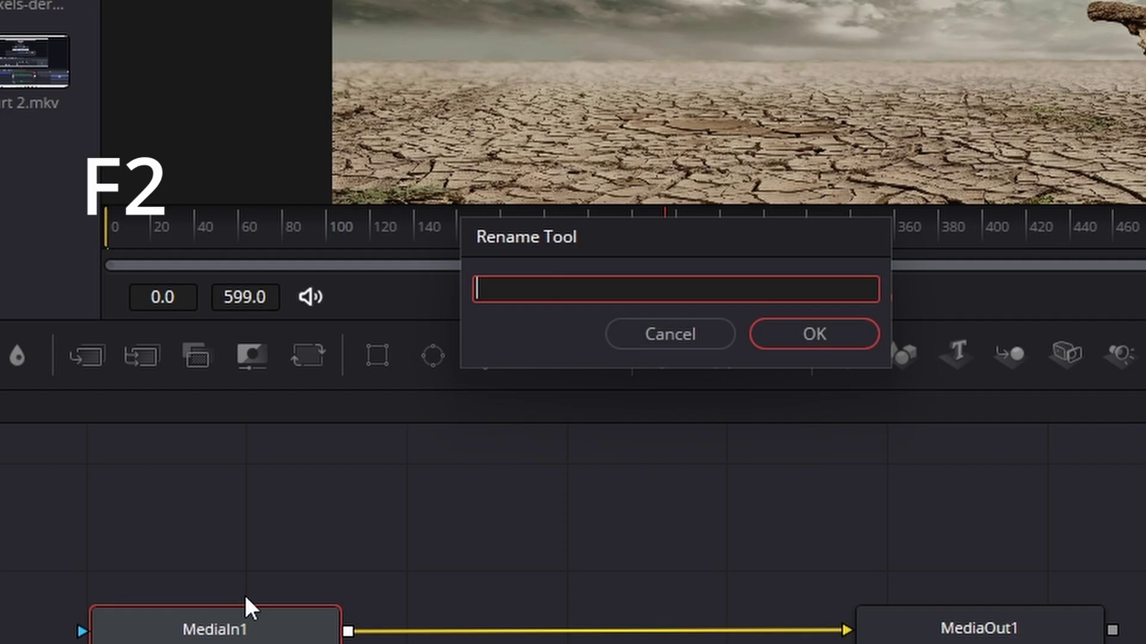
text(Desert)
key(Return)
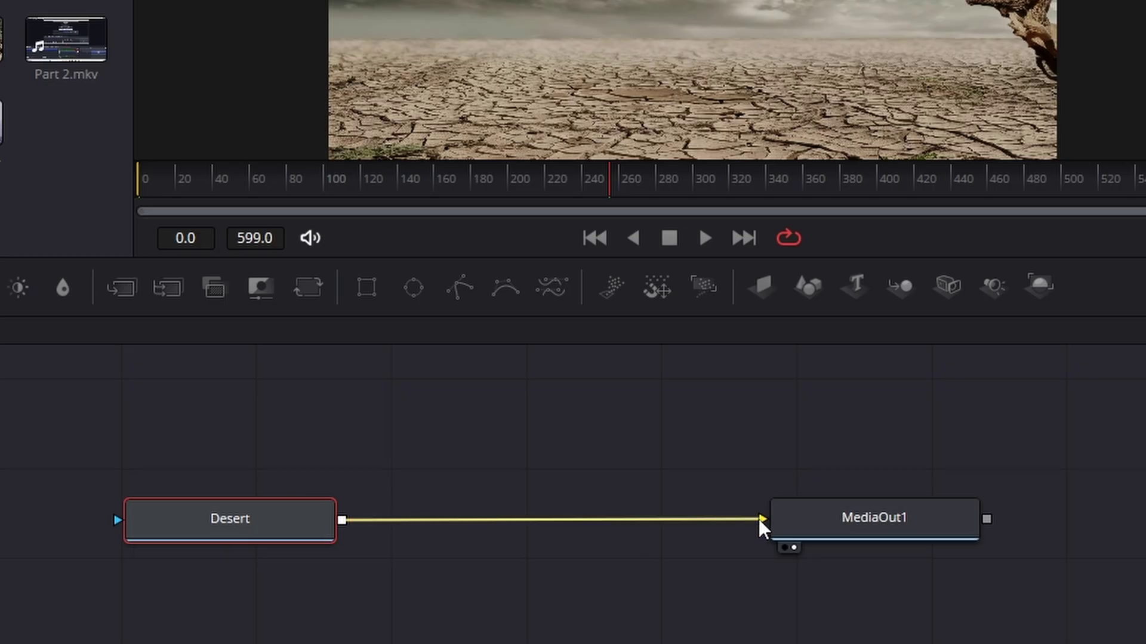
drag(758, 520, 521, 509)
Step: Chain pEmitter1, pDirectionalForce1 and pRender1, and wire pRender1 into MediaOut1
drag(259, 516, 263, 544)
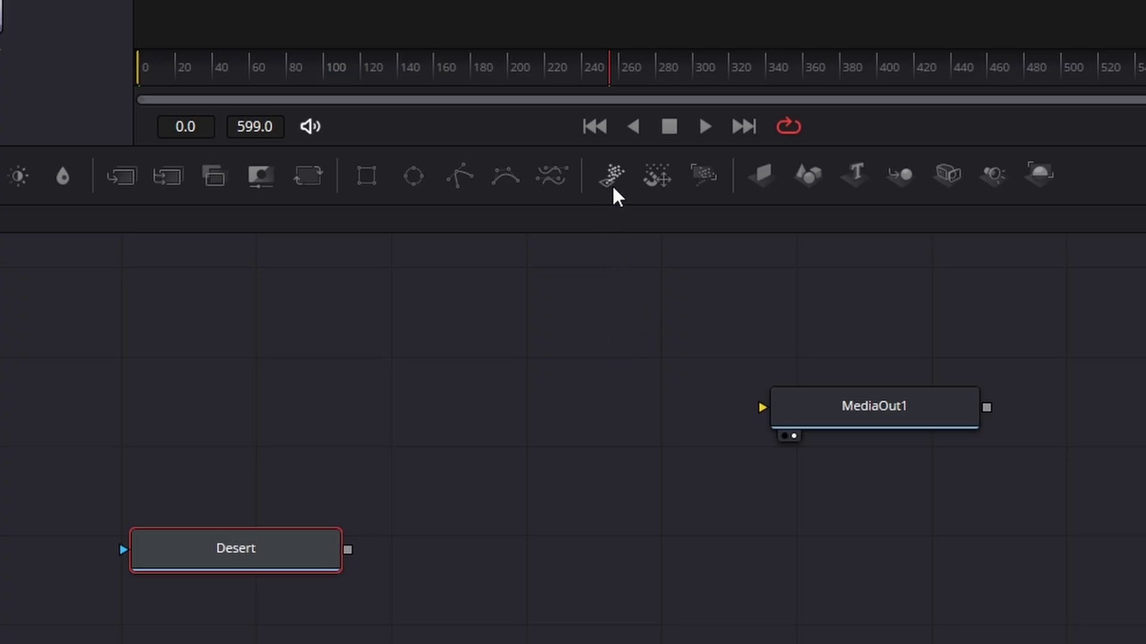
click(611, 164)
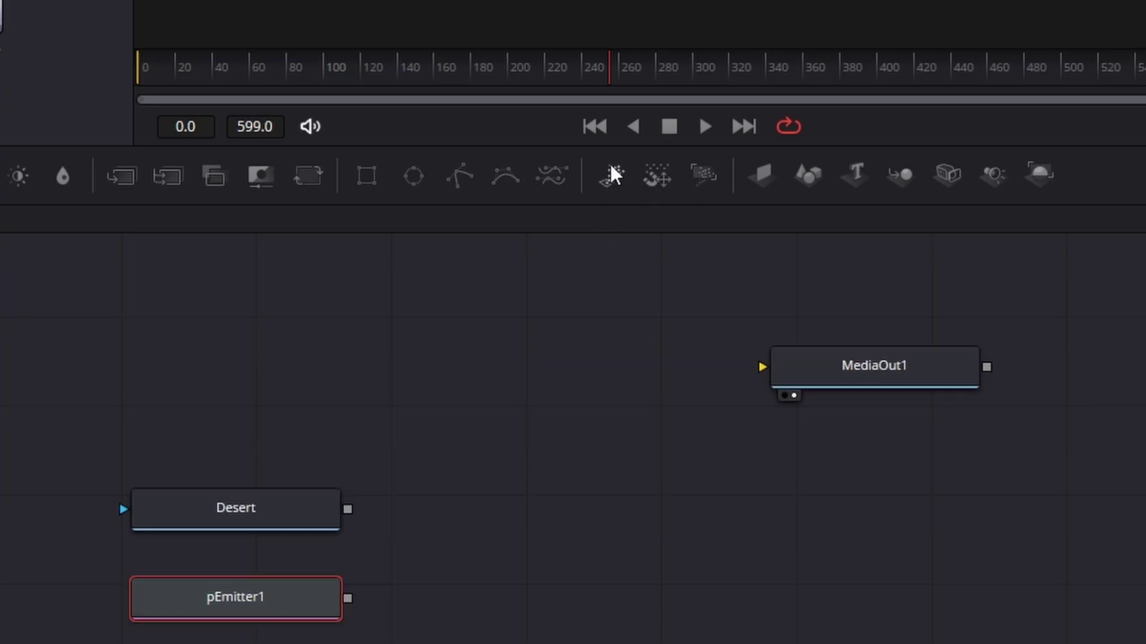
drag(266, 586, 282, 317)
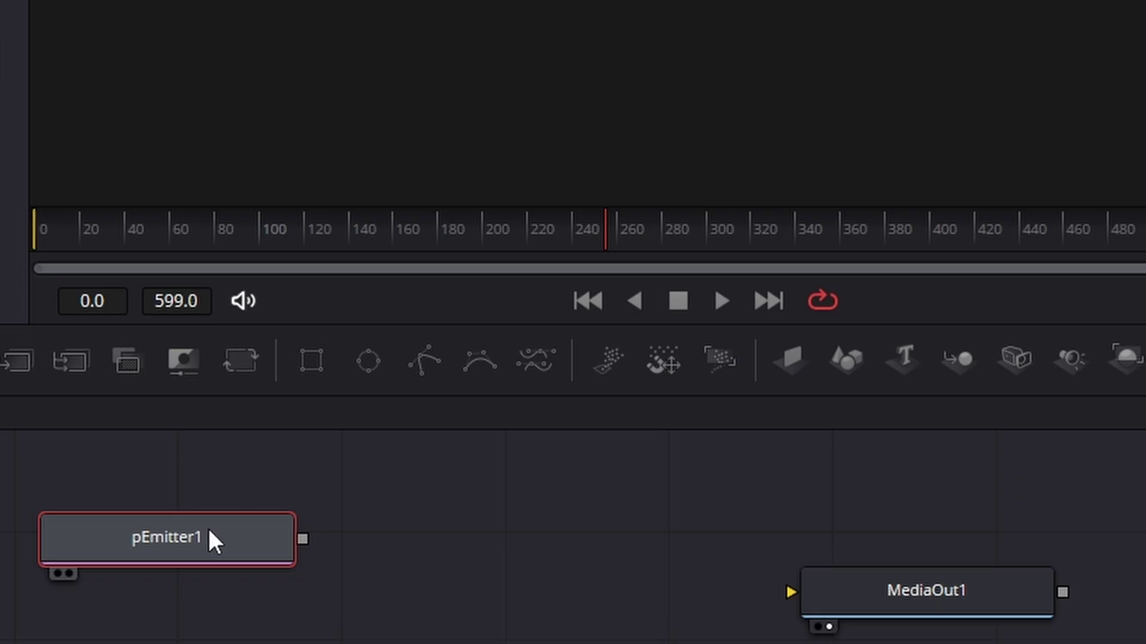
click(671, 364)
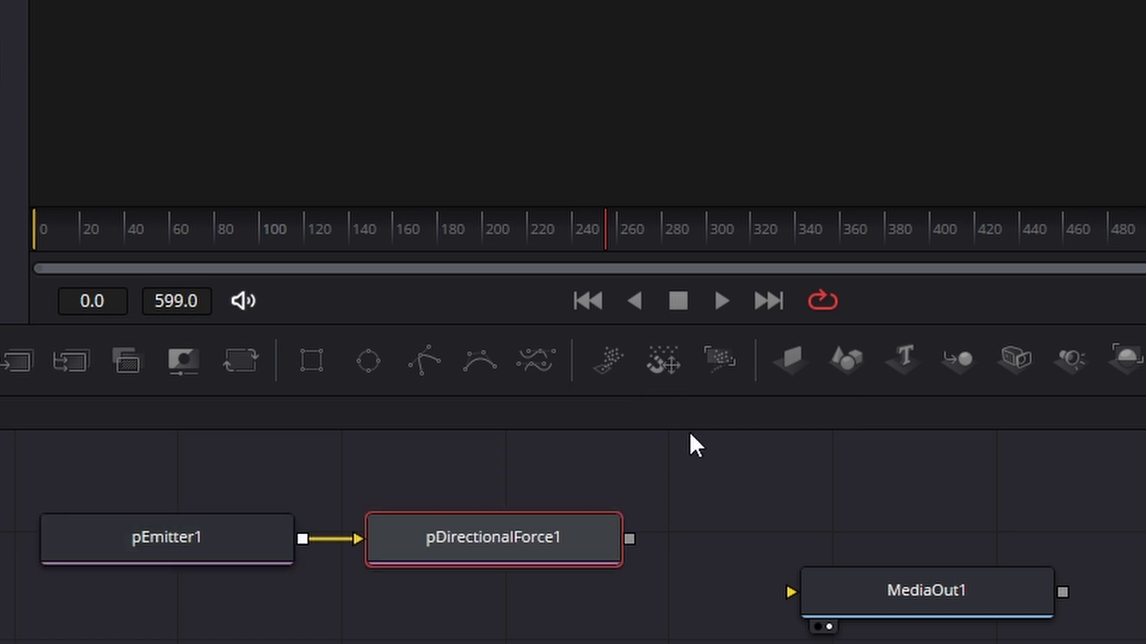
click(722, 356)
click(1097, 602)
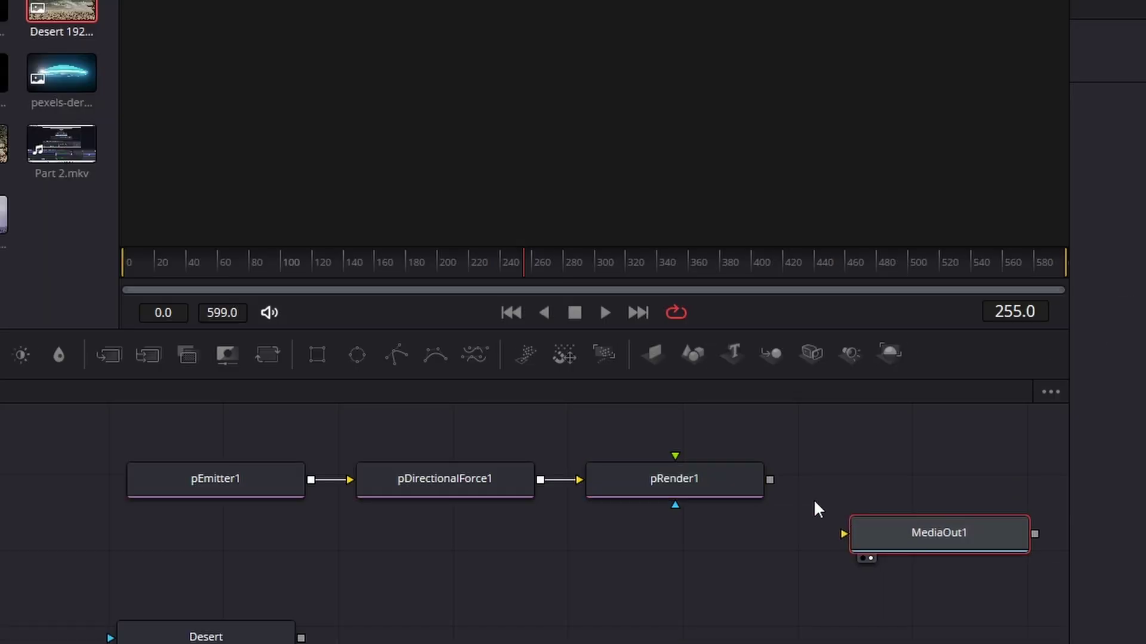
drag(770, 480, 911, 542)
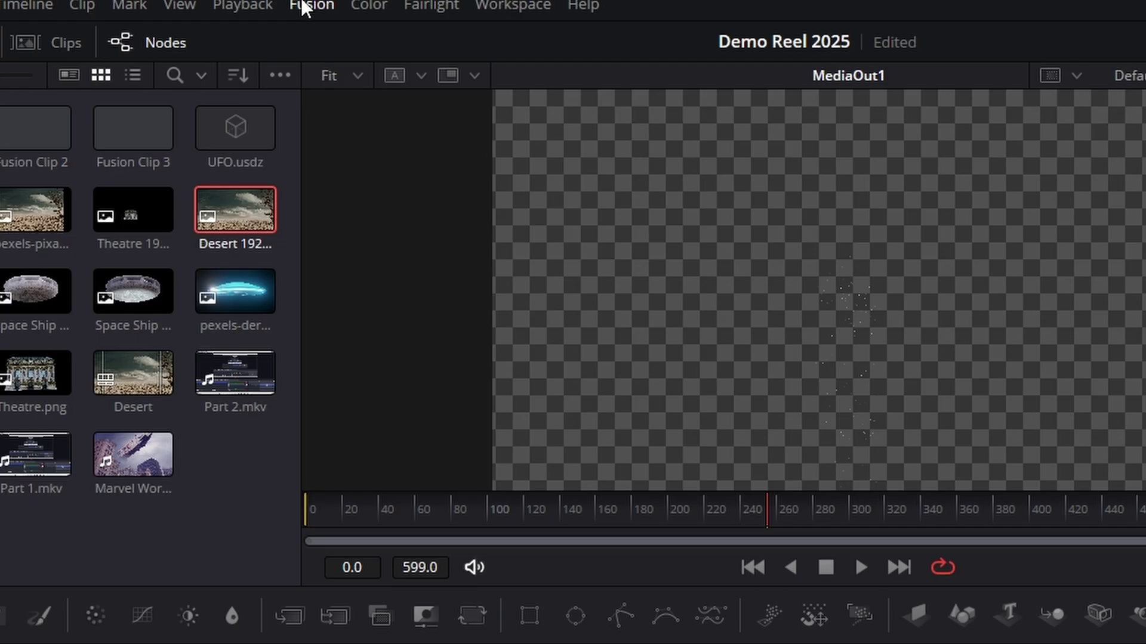
Step: Move the three particle nodes left and place MediaOut1 beside pRender1
click(265, 1)
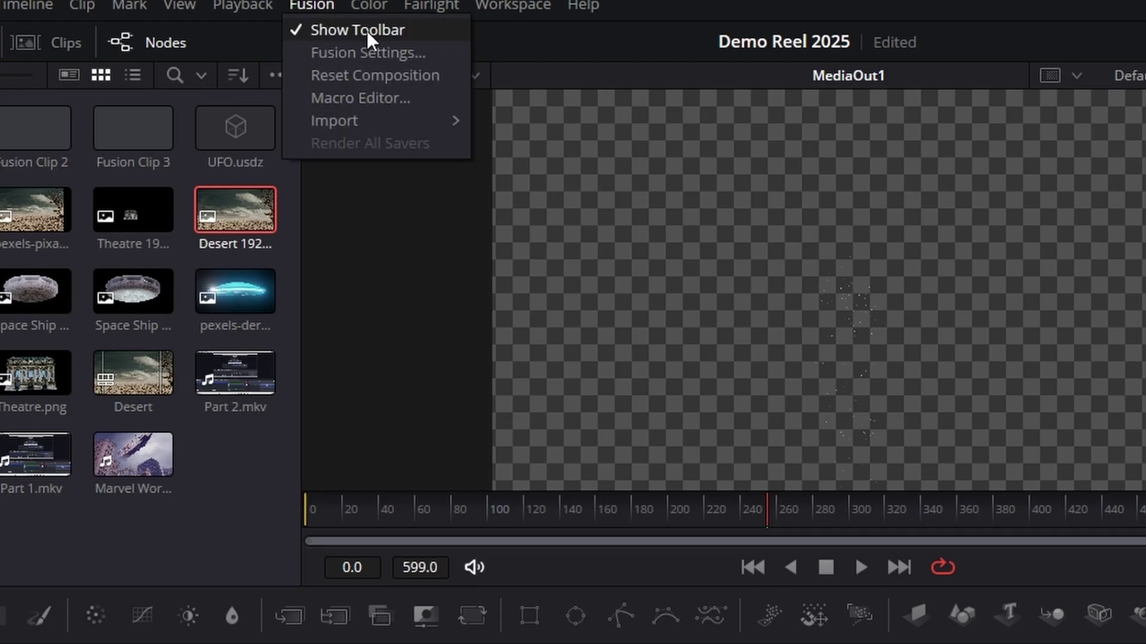
click(366, 30)
click(317, 5)
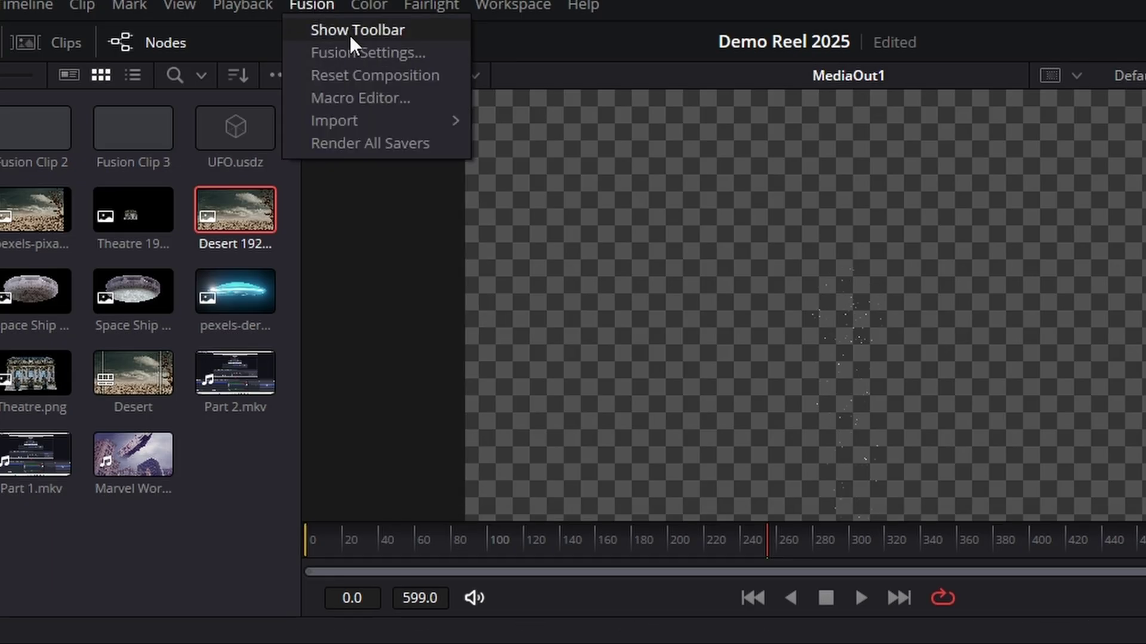
click(348, 34)
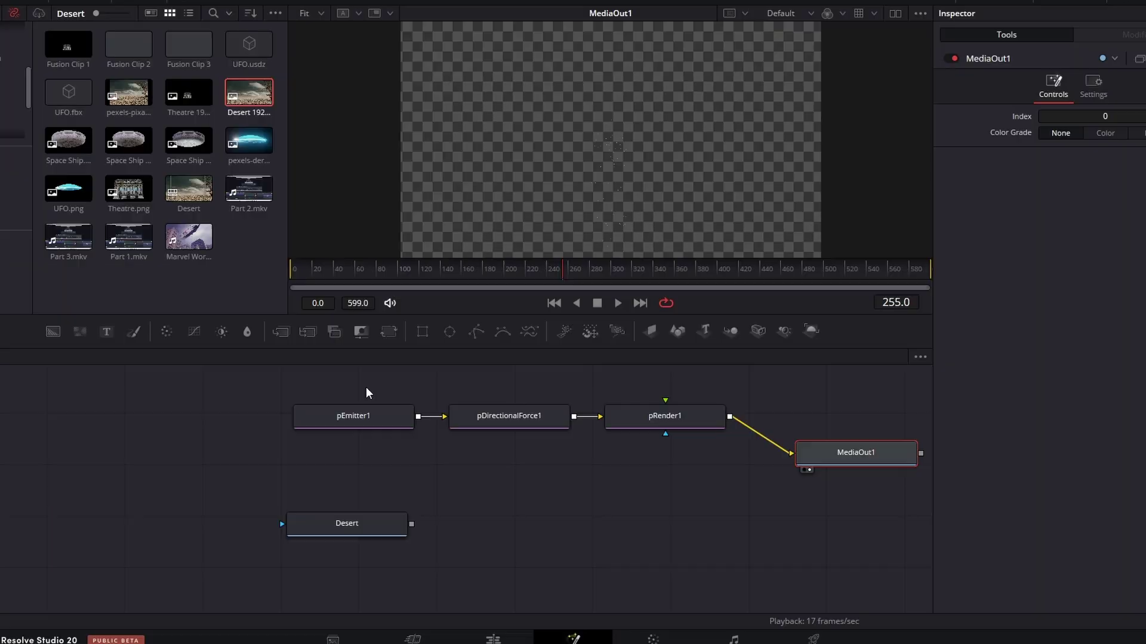
drag(365, 385, 634, 482)
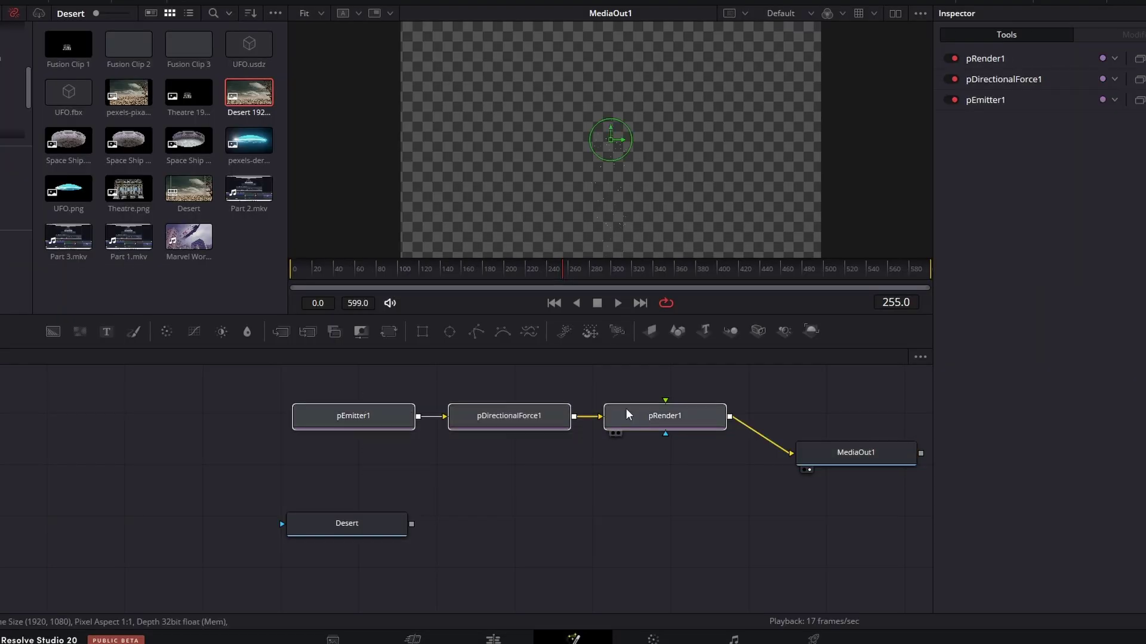
drag(626, 409, 517, 412)
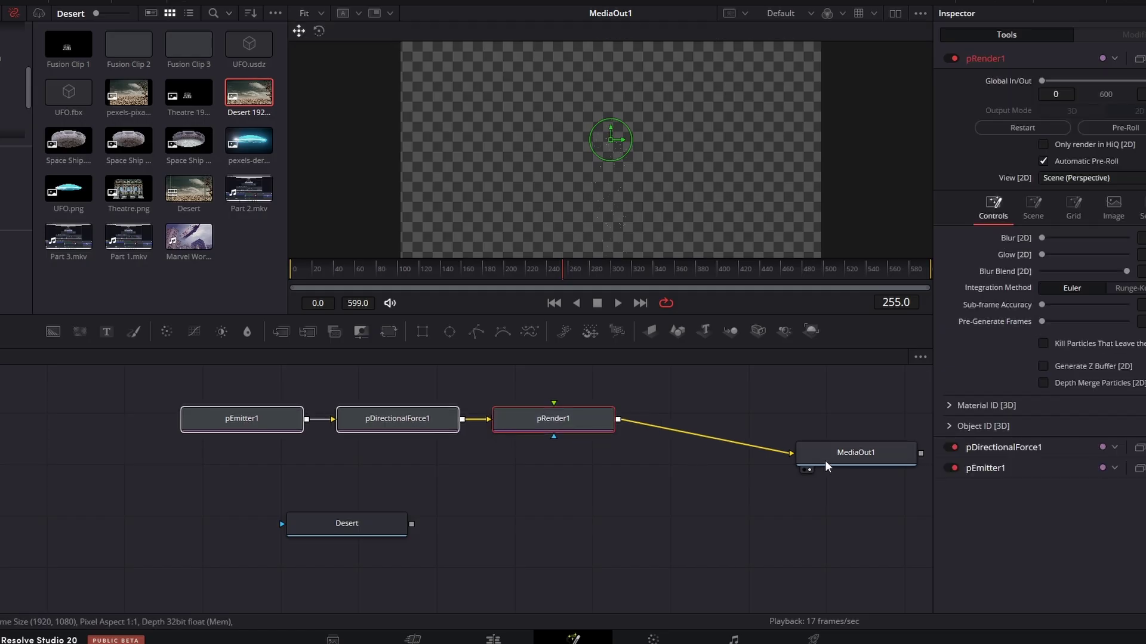
drag(825, 460, 727, 430)
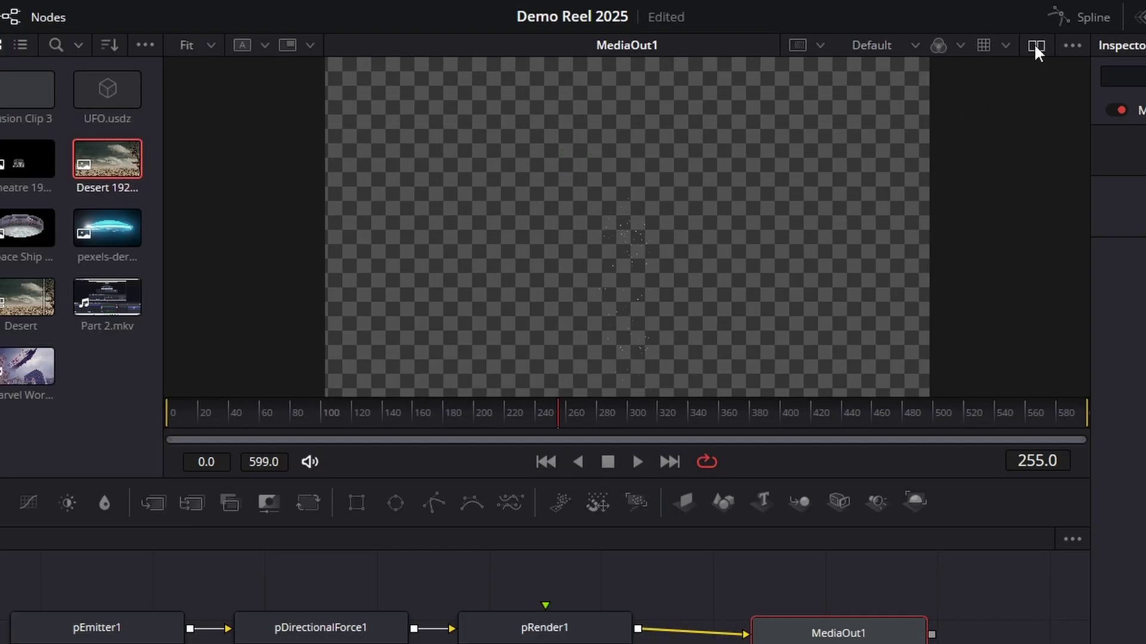
Step: Check Desert in a dual-viewer layout, reposition nodes, then return to a single MediaOut1 viewer
click(1037, 51)
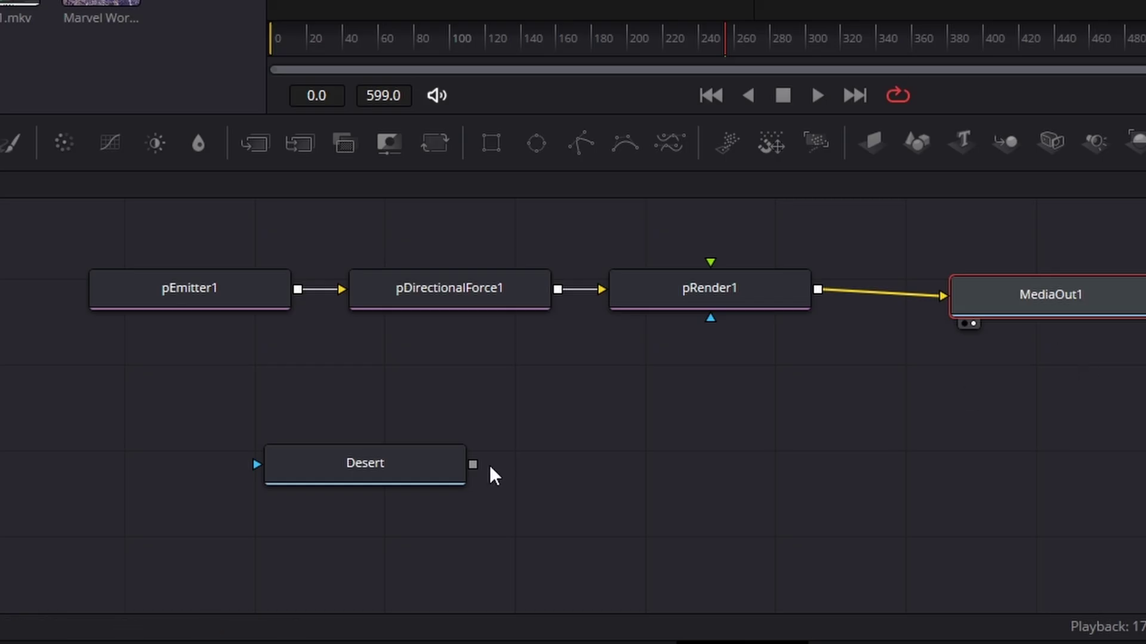
drag(382, 465, 293, 452)
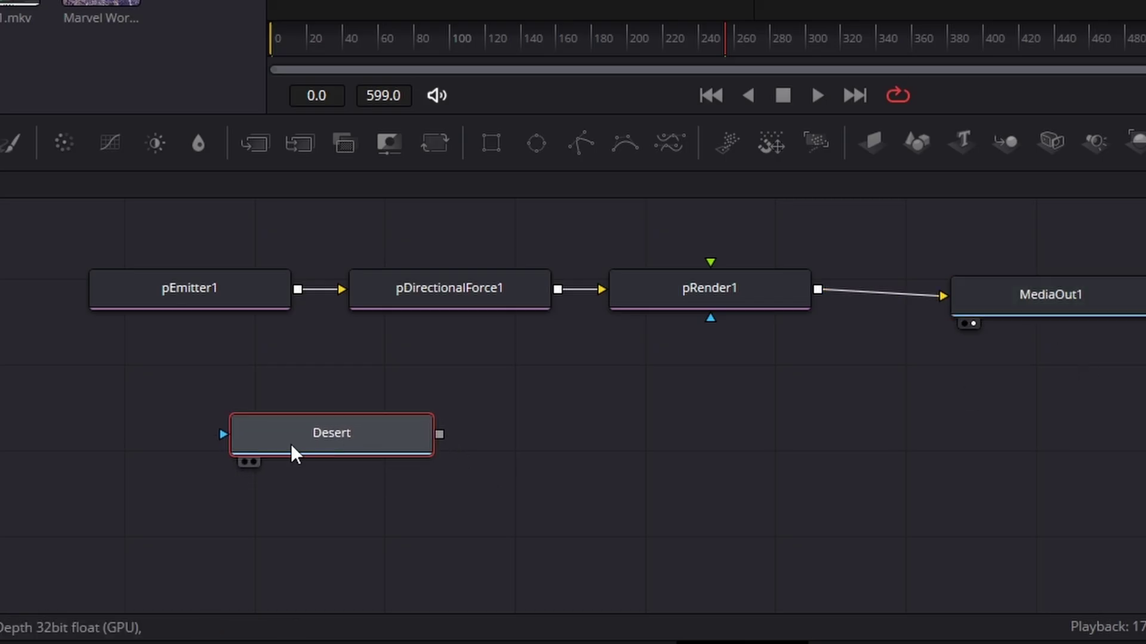
click(246, 462)
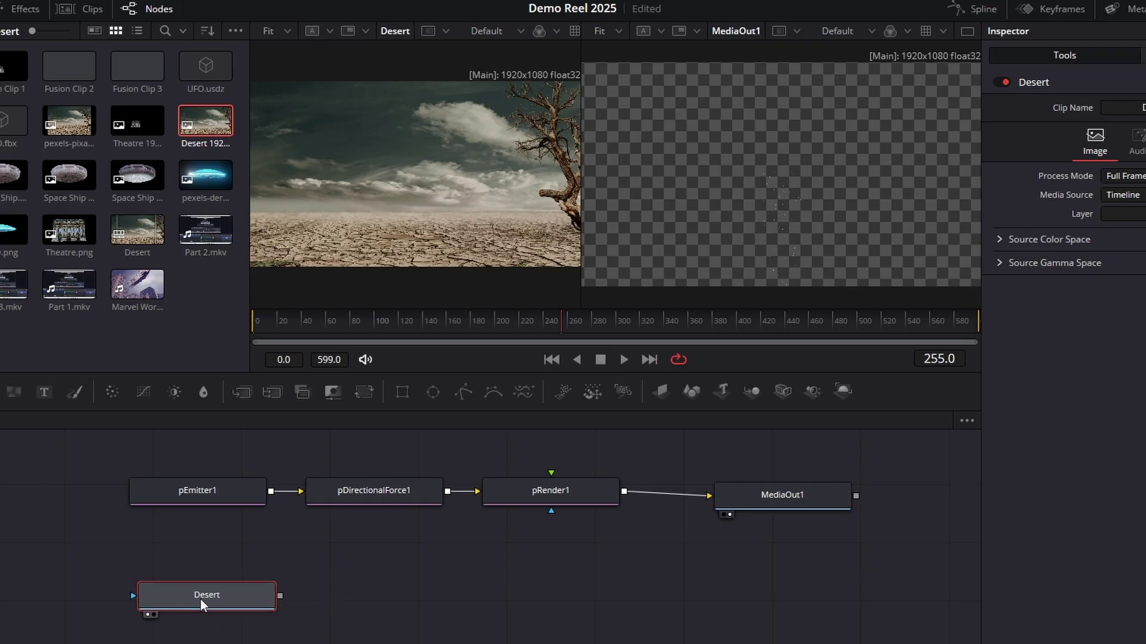
drag(201, 599, 199, 609)
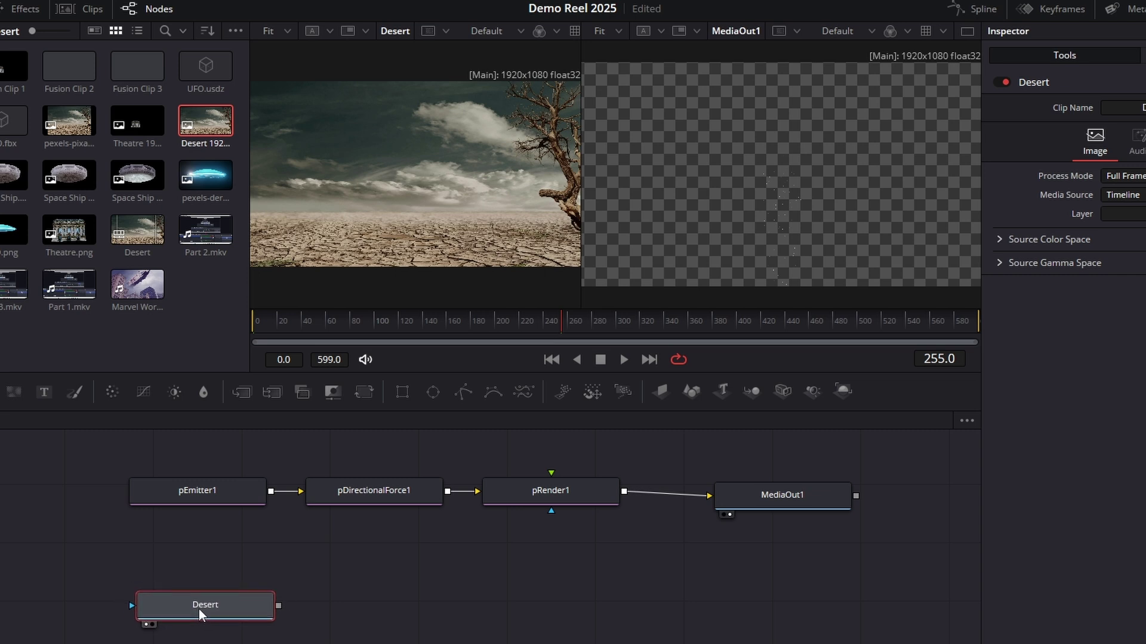
click(771, 492)
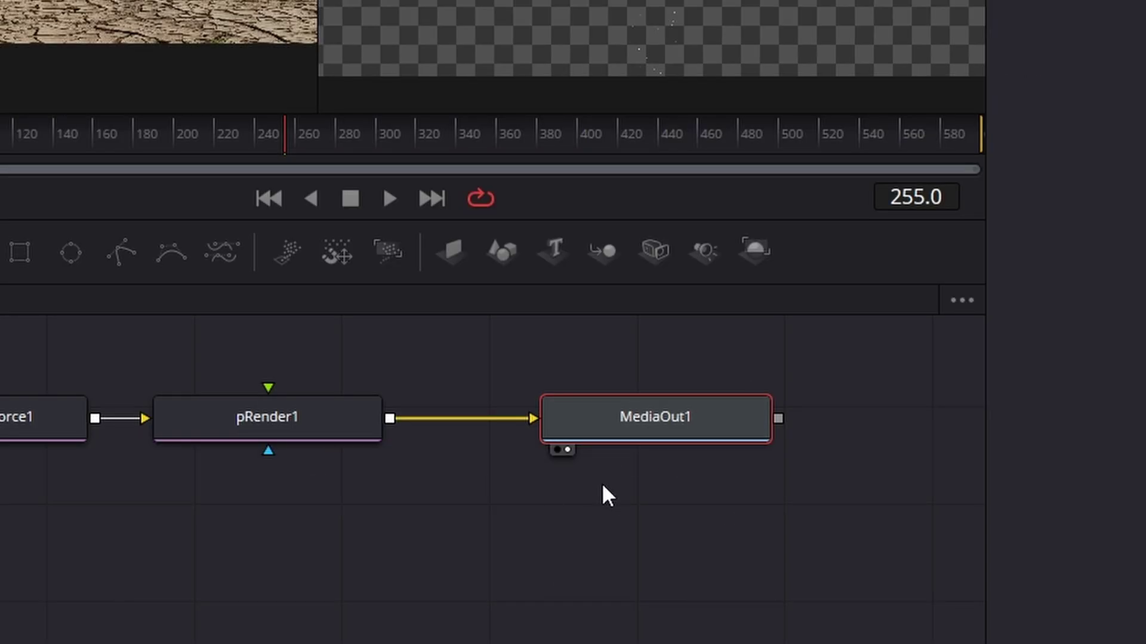
scroll(597, 475, up, 2)
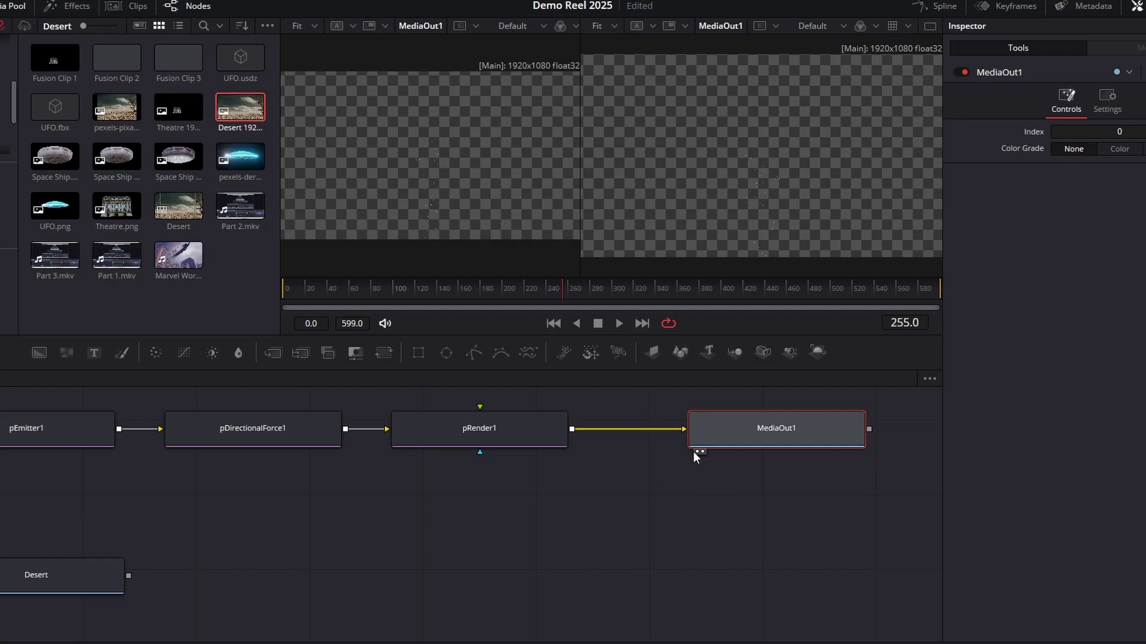
click(696, 451)
drag(755, 432, 750, 461)
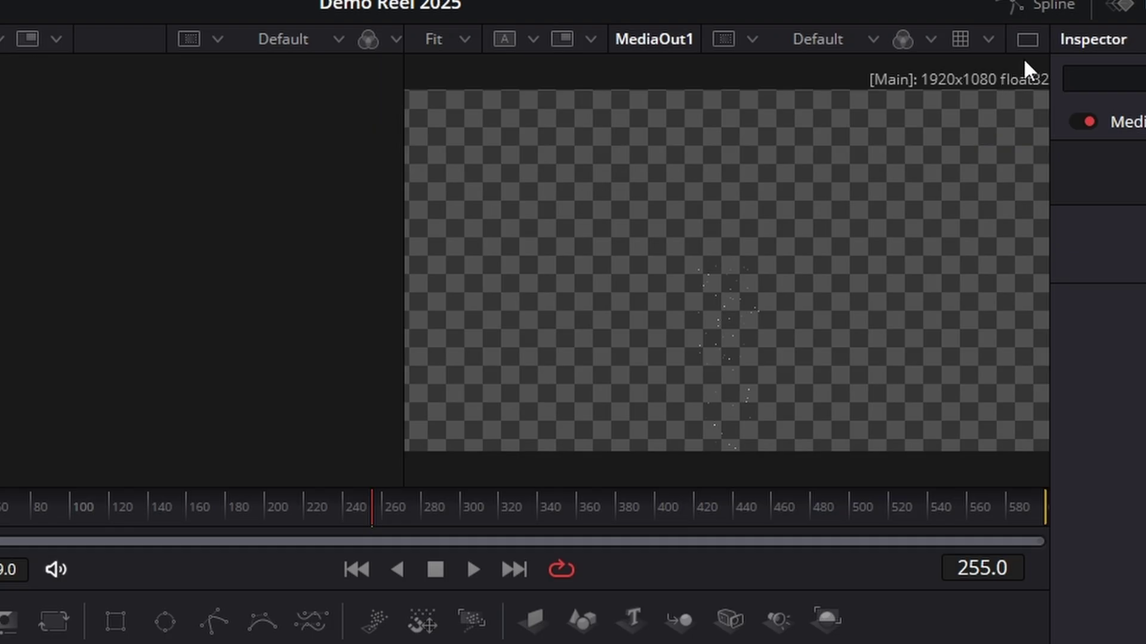
click(1029, 38)
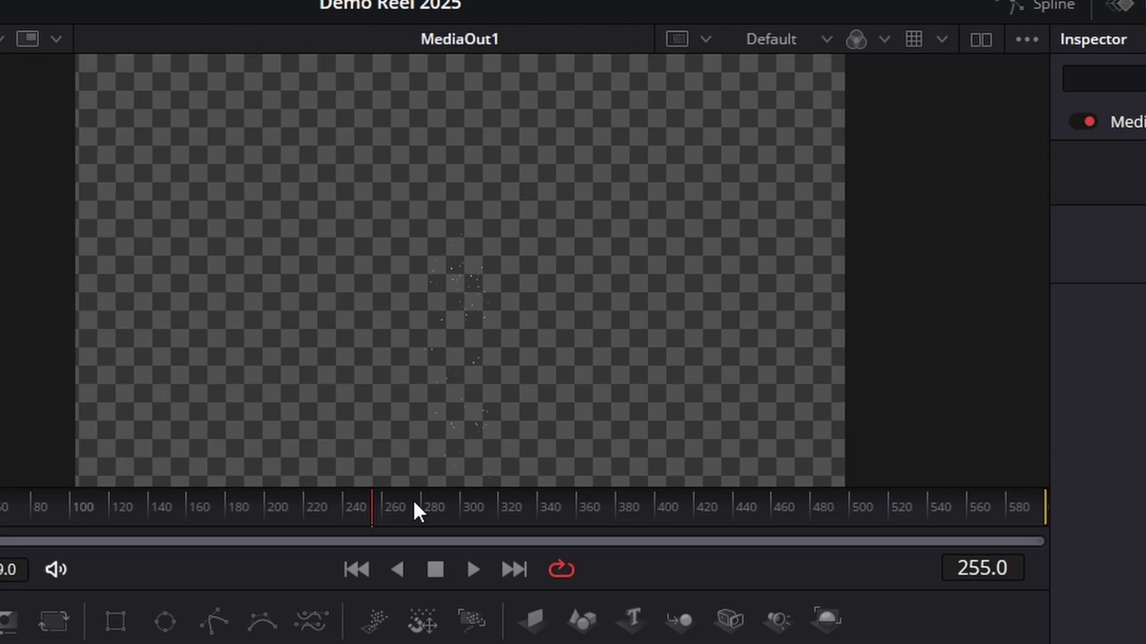
Step: Enlarge the viewer, play the particles to frame 165, and select pEmitter1 for editing
drag(414, 590, 414, 614)
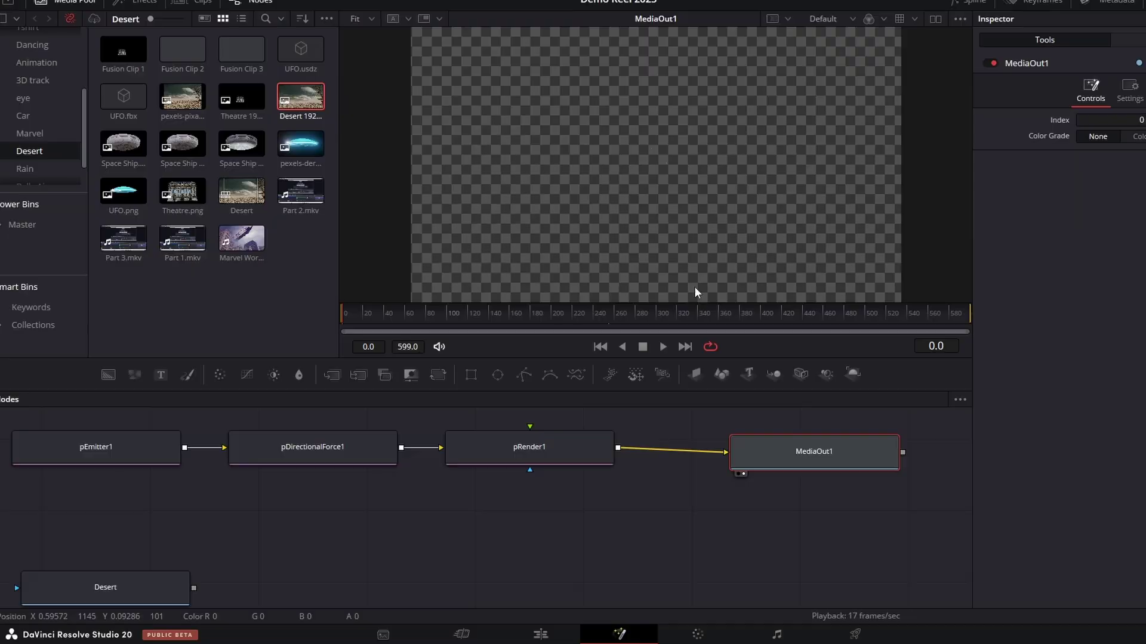
click(663, 347)
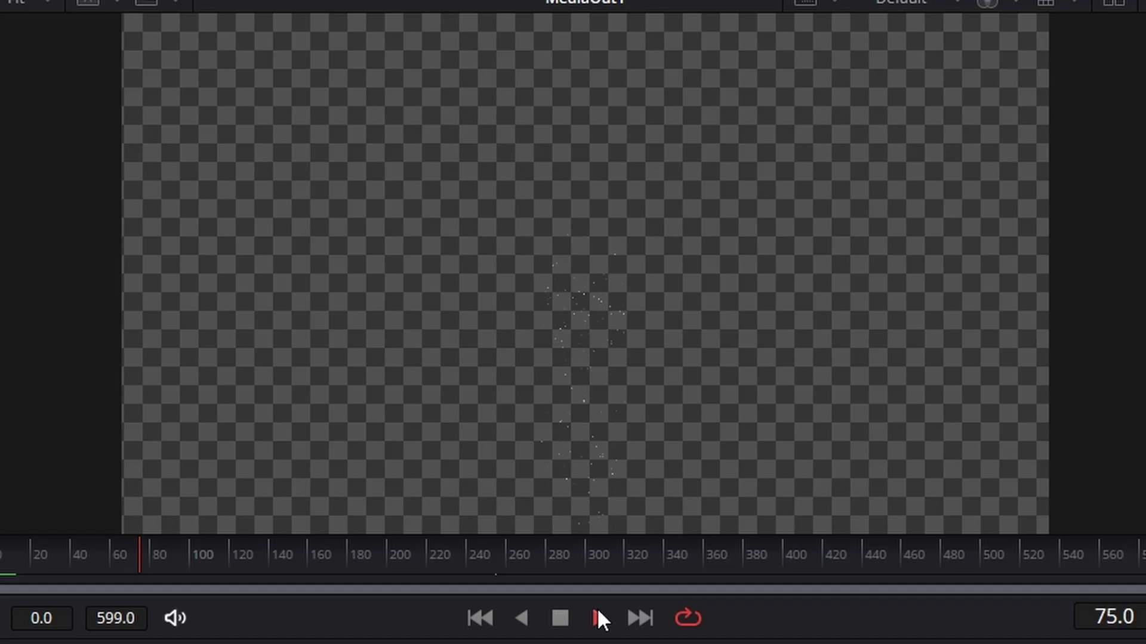
click(561, 614)
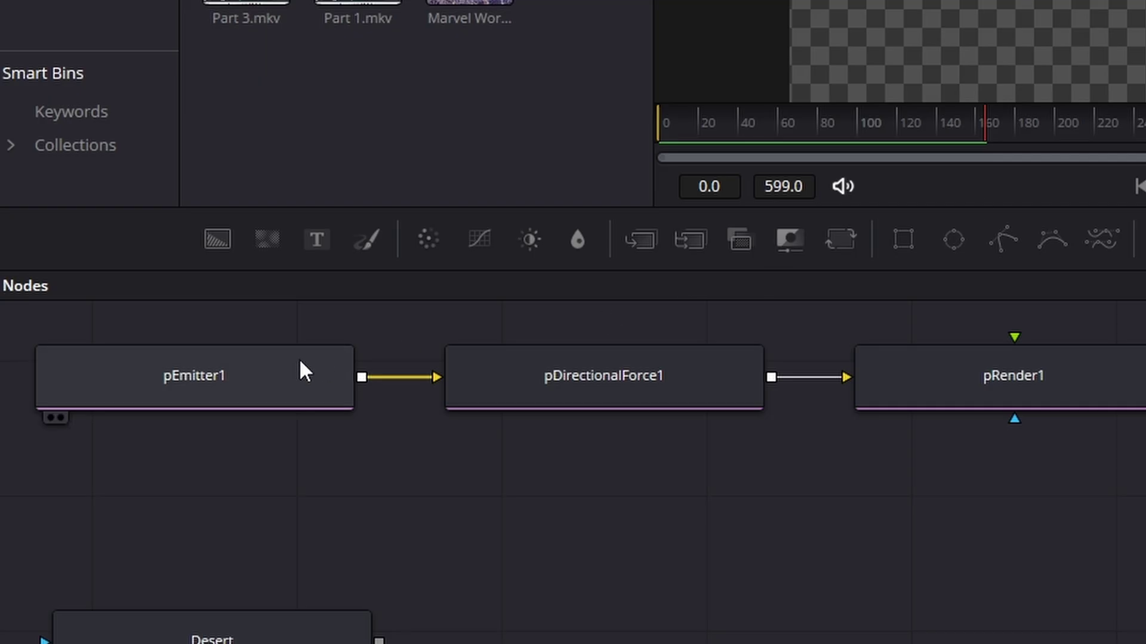
click(300, 361)
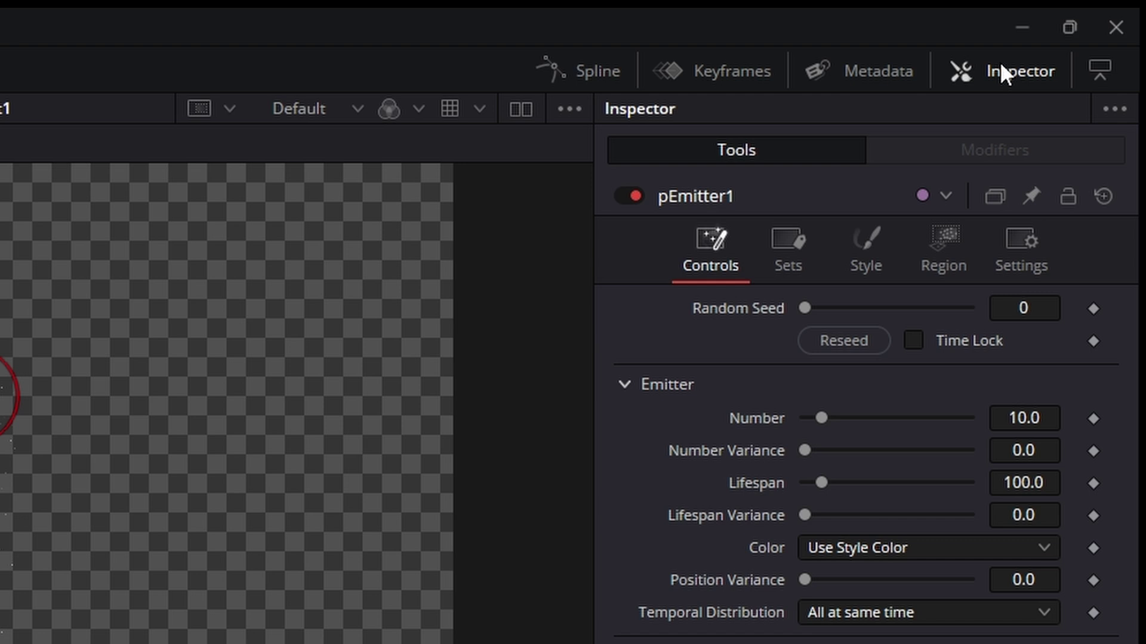
Step: Set pEmitter1's particle Number to 3000
click(1000, 62)
click(1000, 62)
click(1000, 62)
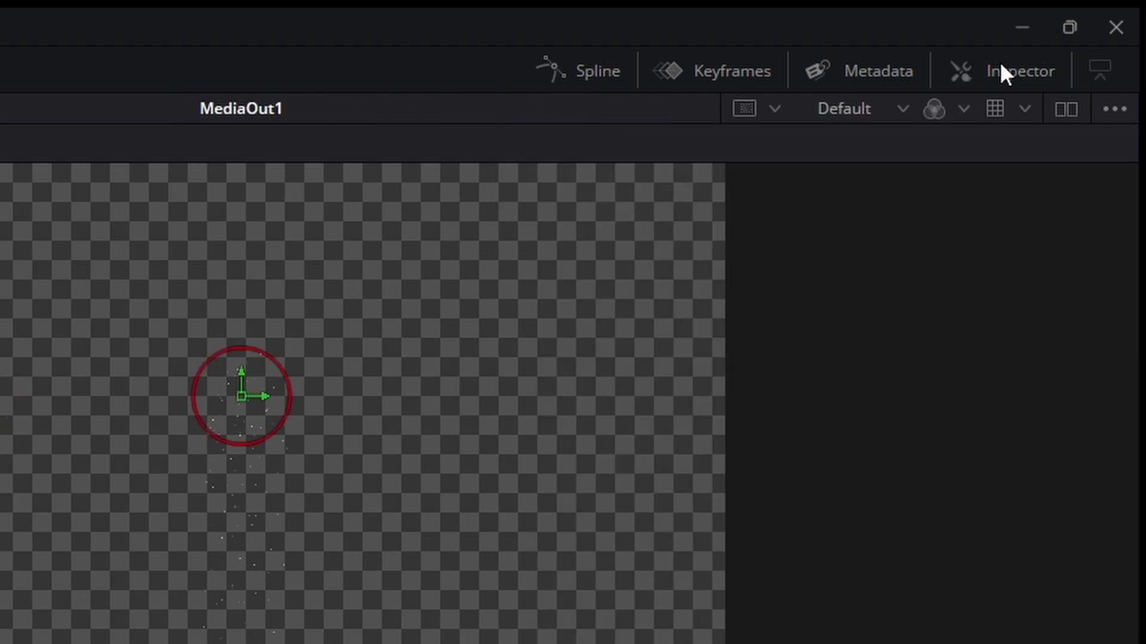
click(1000, 62)
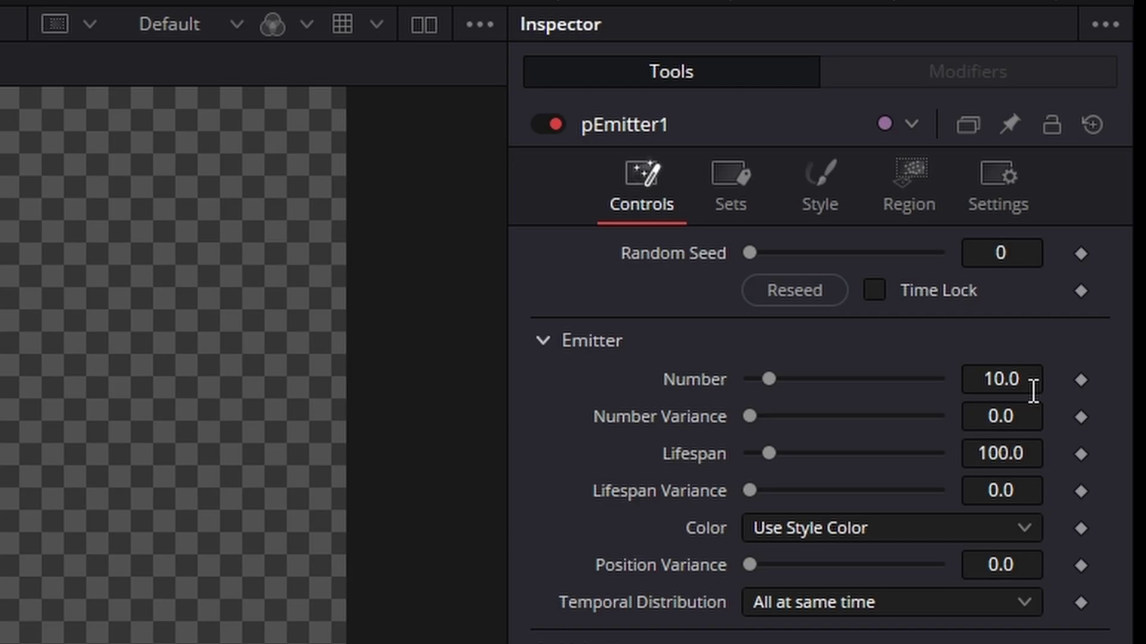
click(995, 379)
text(3000)
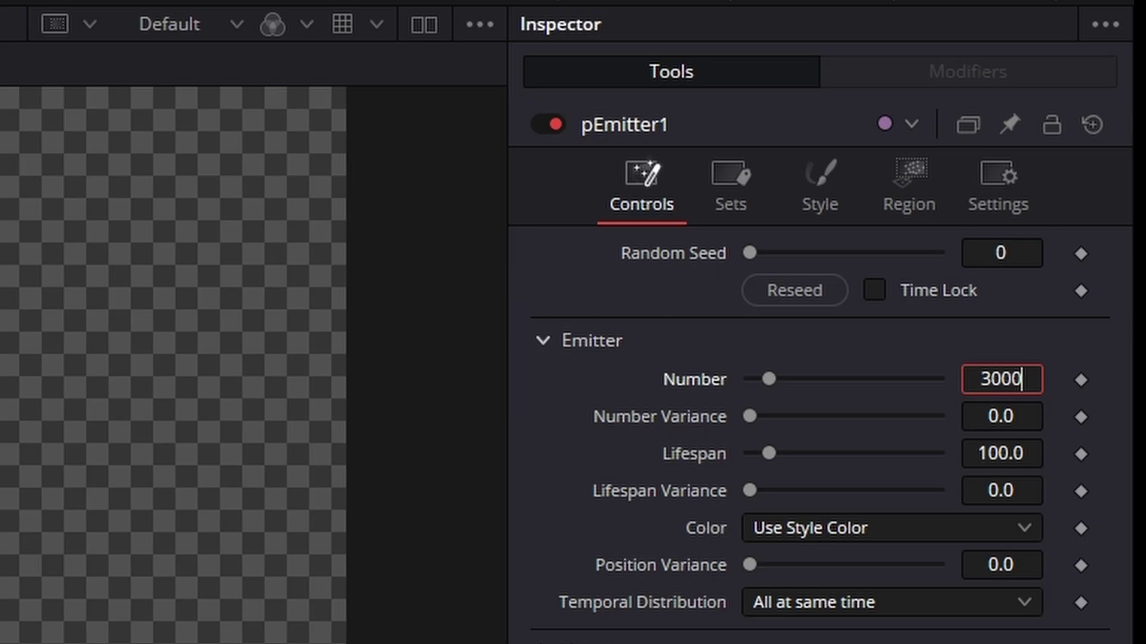
key(Tab)
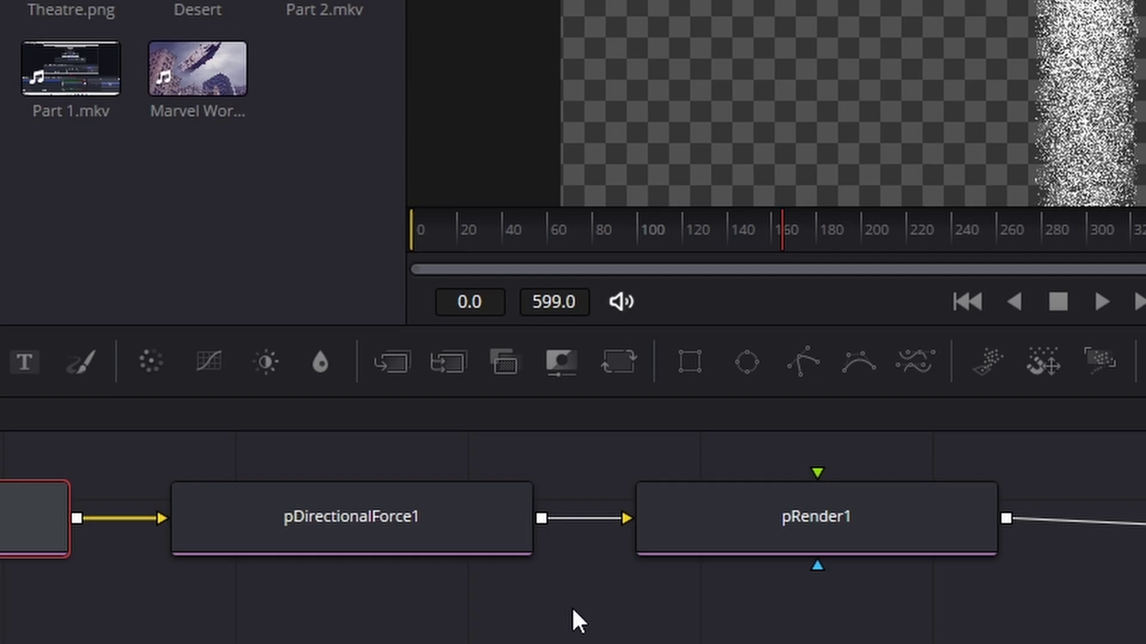
Step: Set pDirectionalForce1's Direction to 90 and preview the rising particle stream
click(433, 518)
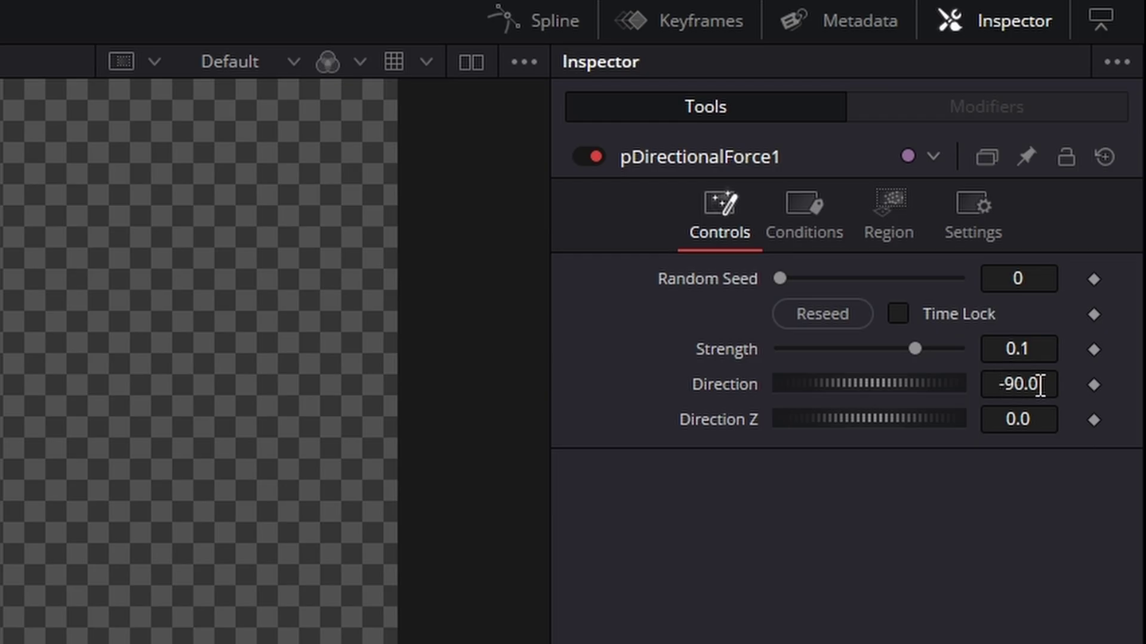
click(1016, 381)
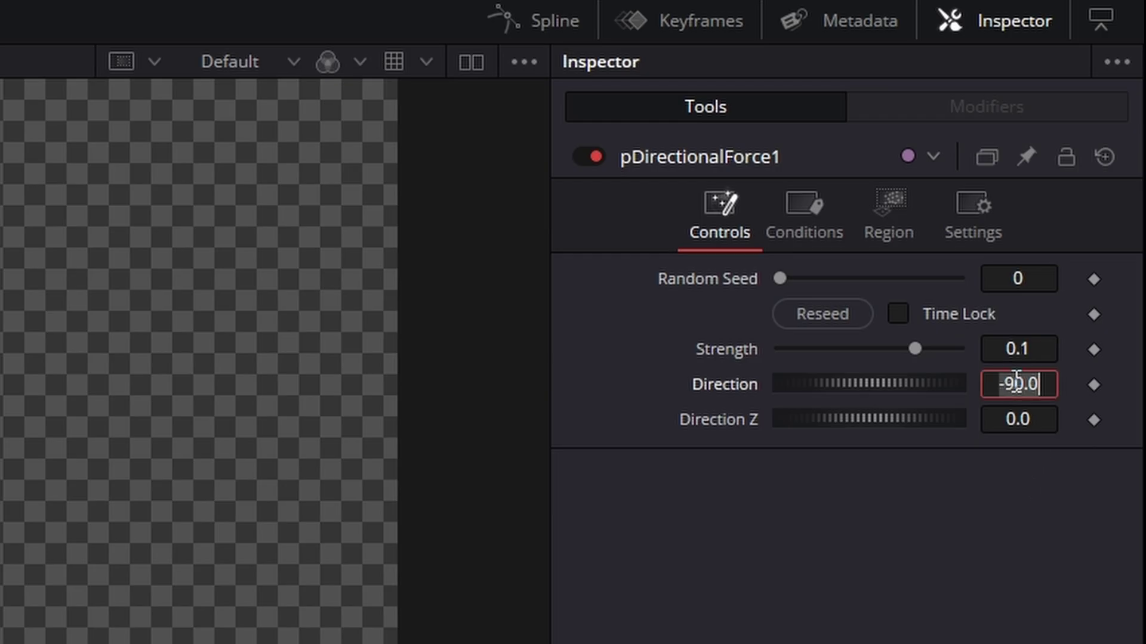
text(90)
key(Return)
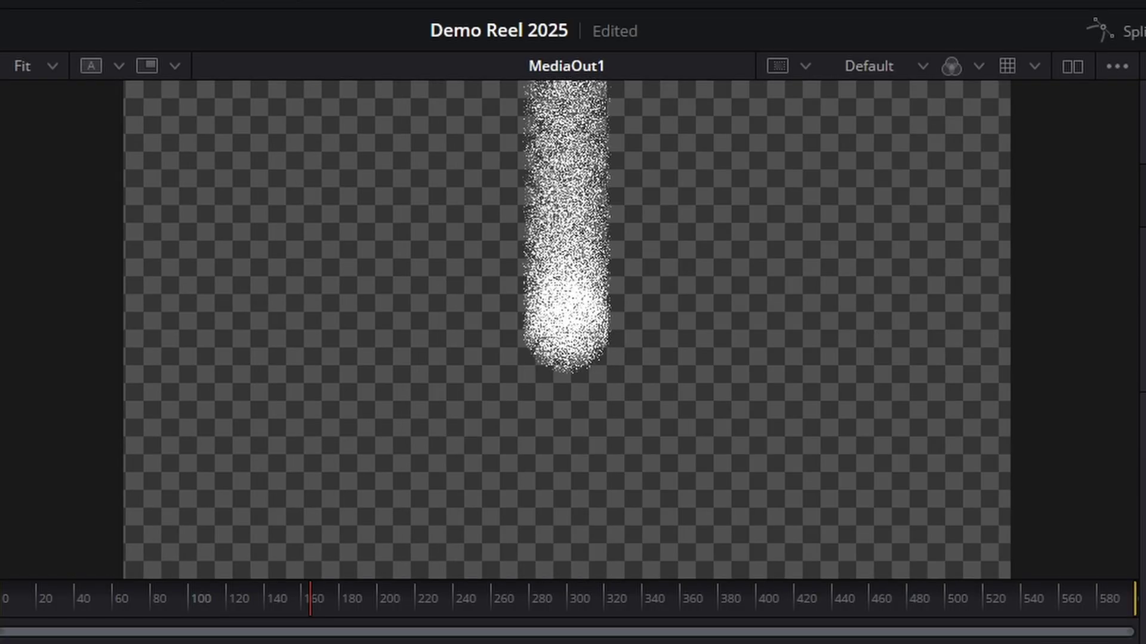
key(space)
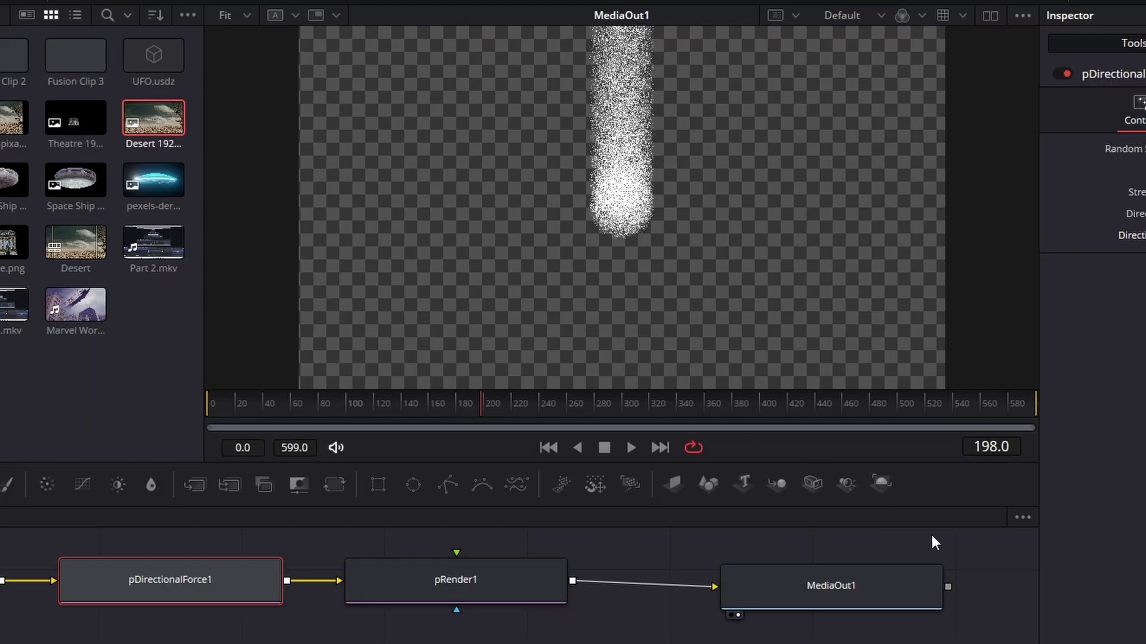
scroll(686, 639, down, 2)
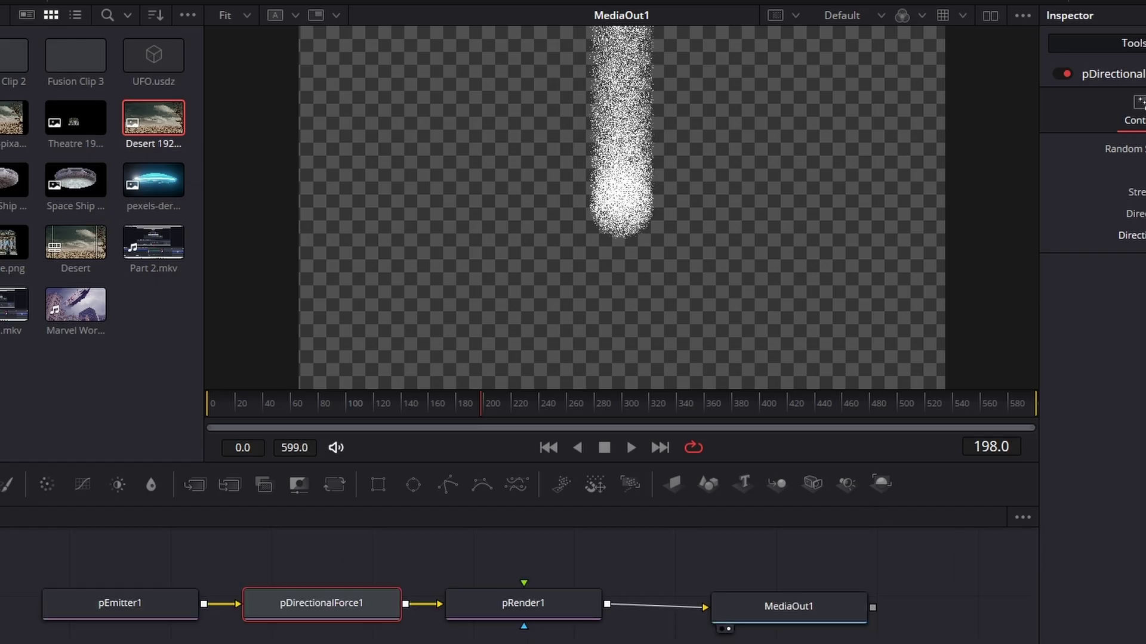
drag(782, 613, 782, 611)
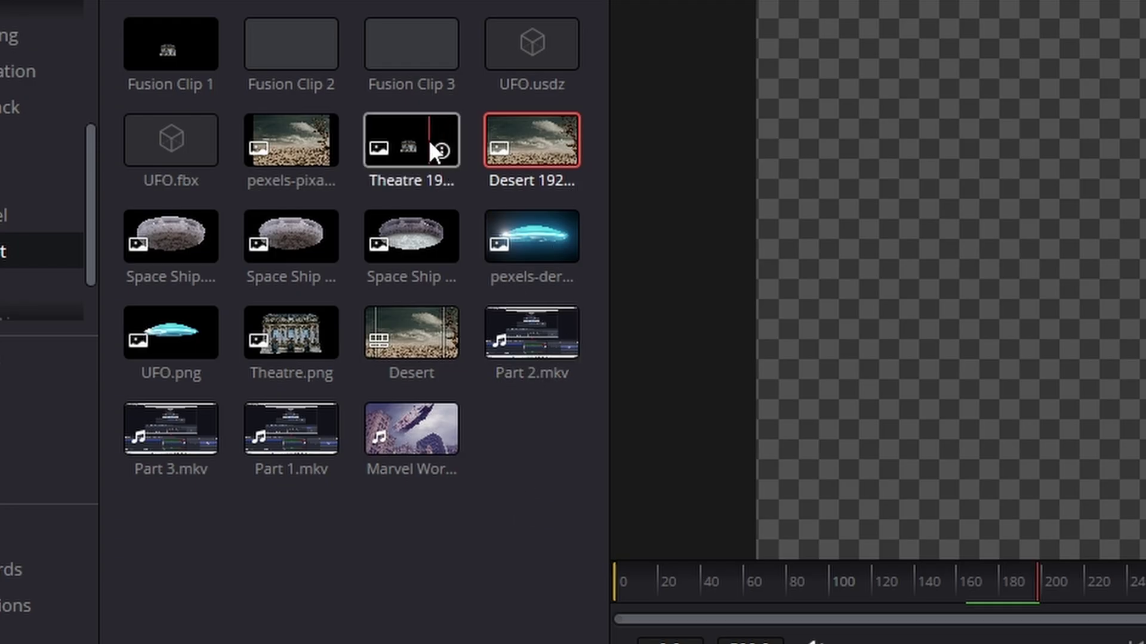
Step: Add the theatre image as a node named Theatre and connect it into pEmitter1
click(88, 117)
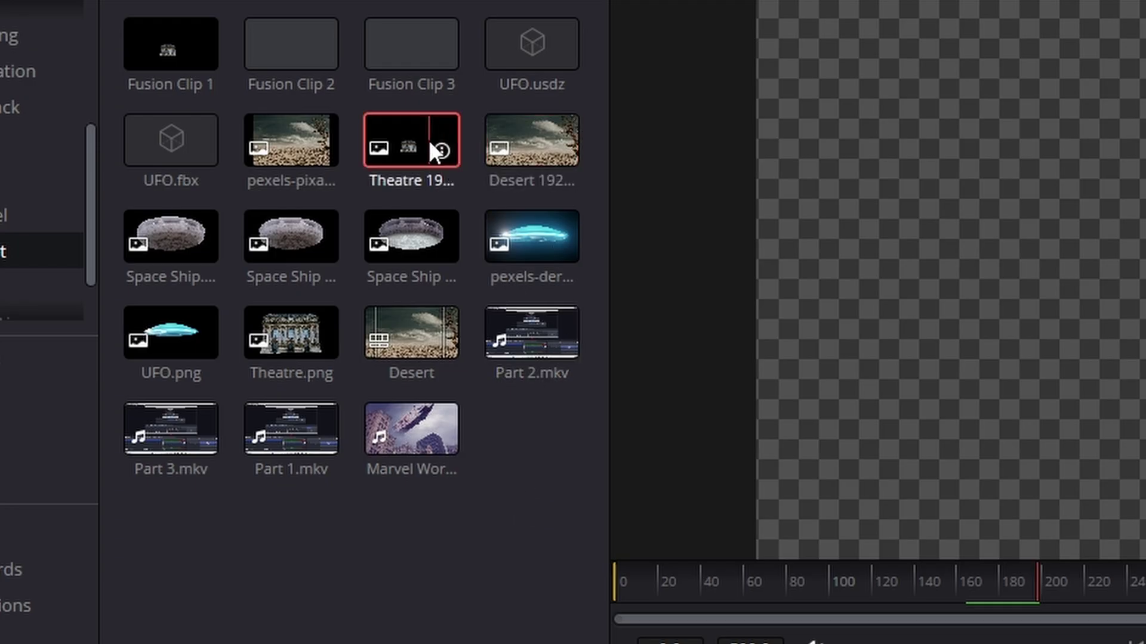
drag(428, 139, 182, 497)
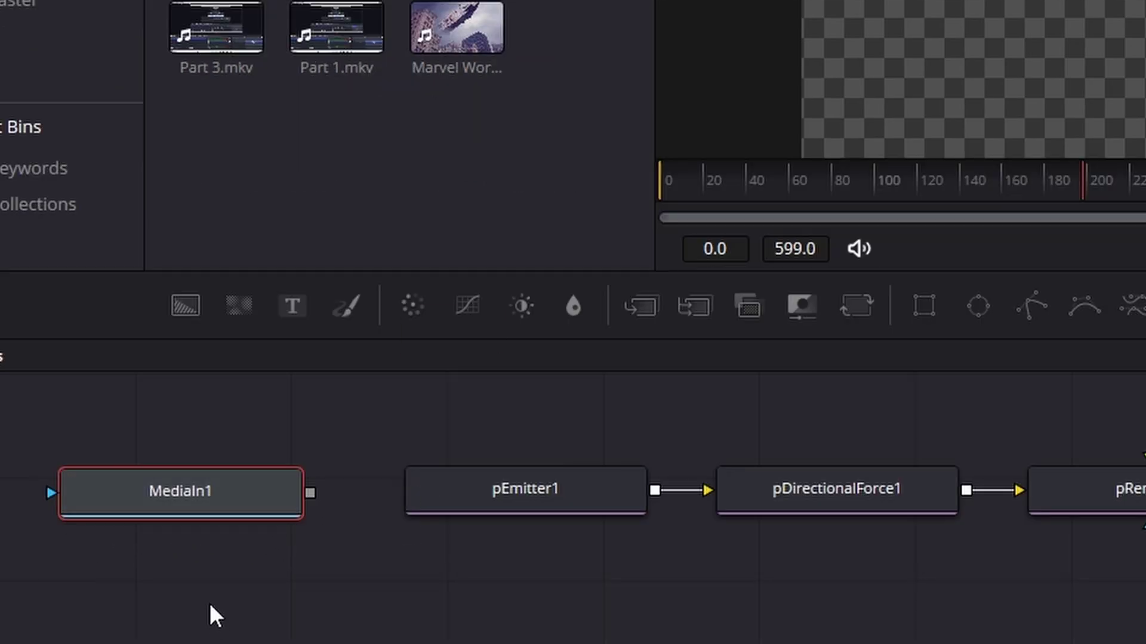
mouse_move(203, 493)
key(F2)
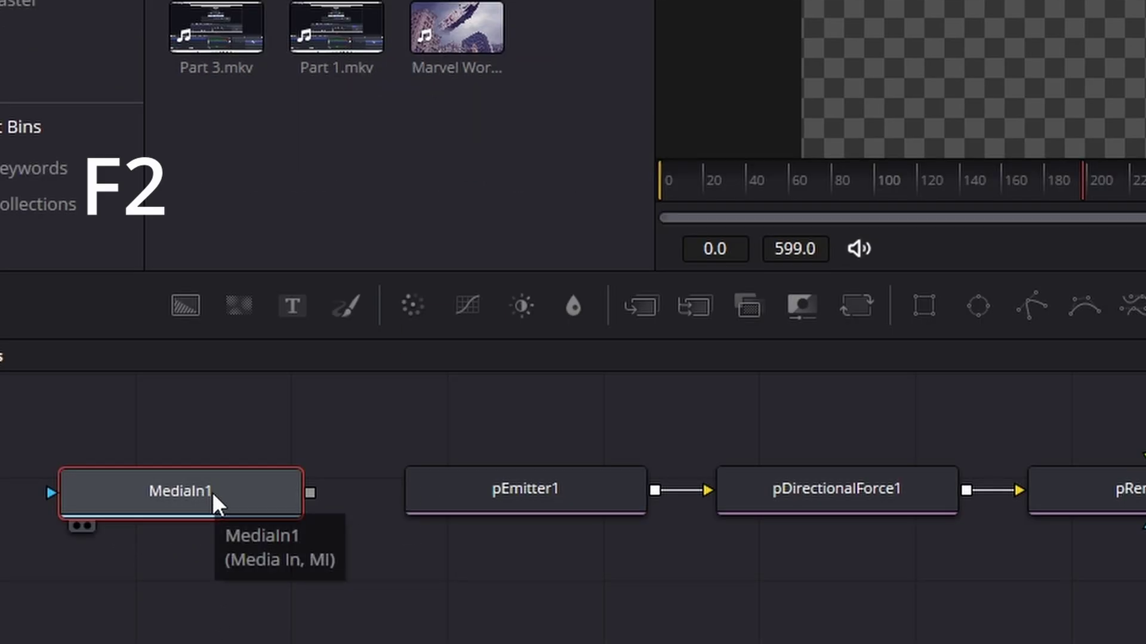
key(BackSpace)
text(Theatre)
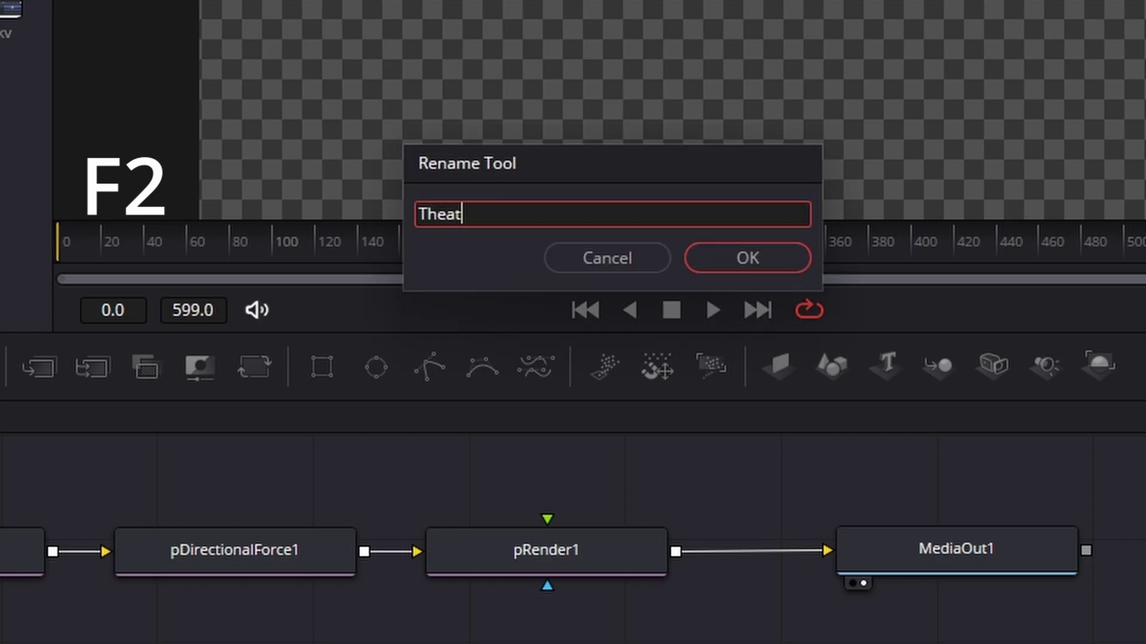
key(Return)
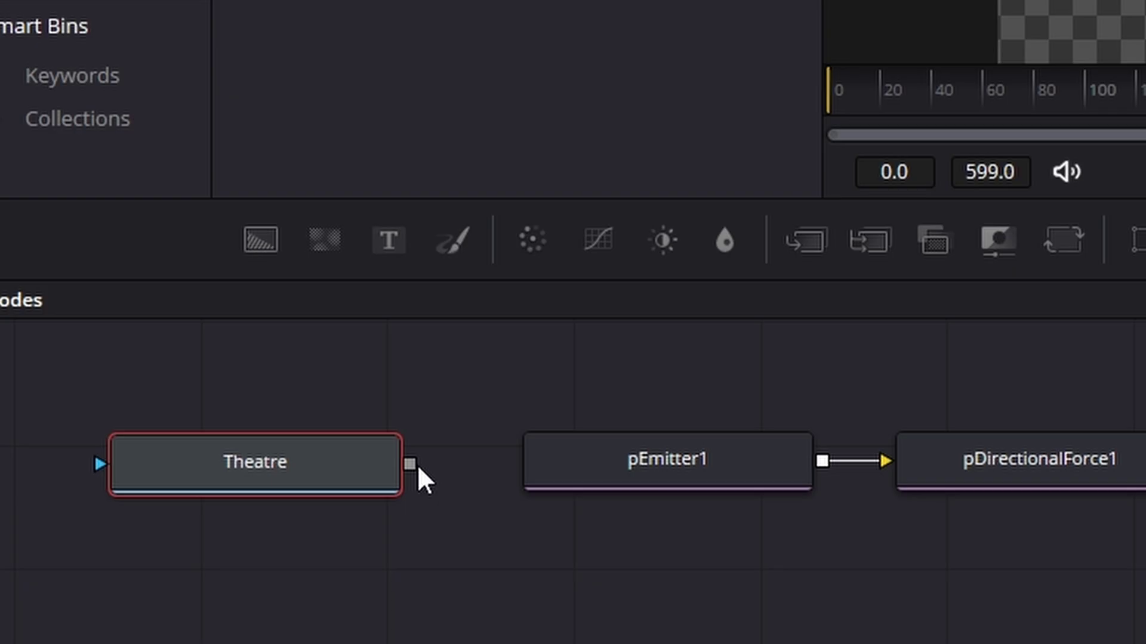
drag(418, 464, 542, 399)
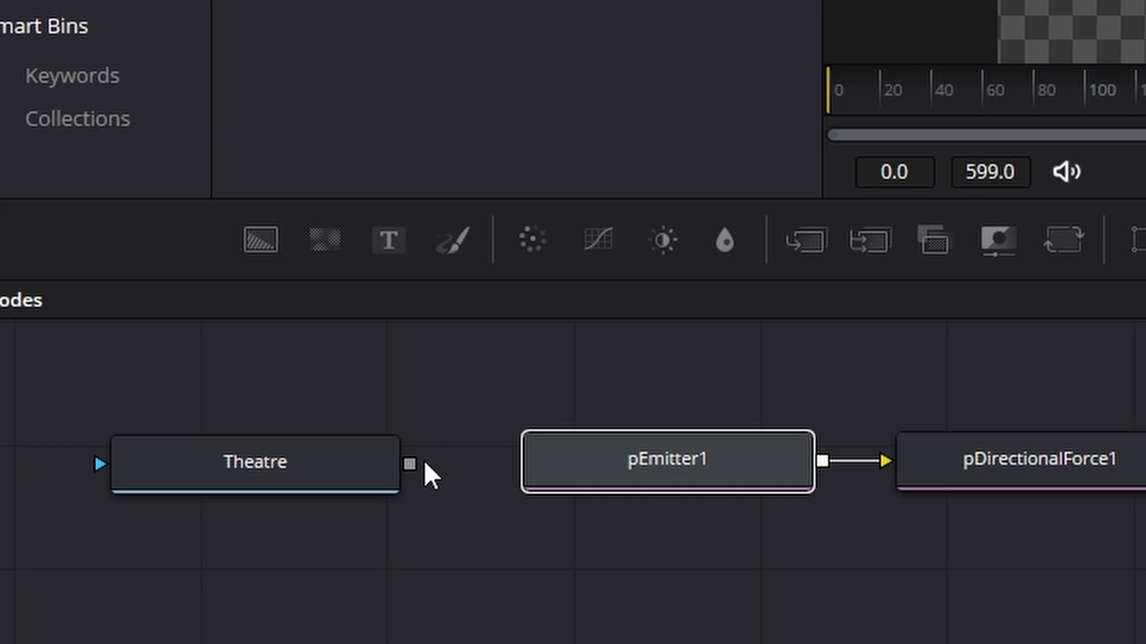
drag(409, 464, 734, 455)
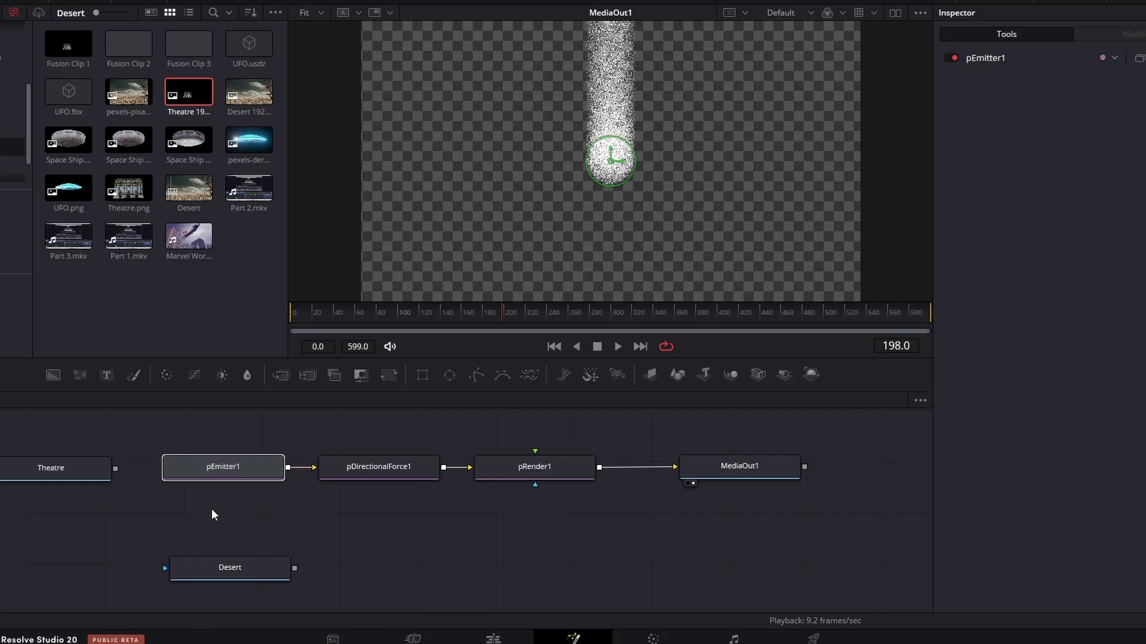
Step: Set pEmitter1's Region to Bitmap and connect the Theatre image as its source
click(210, 508)
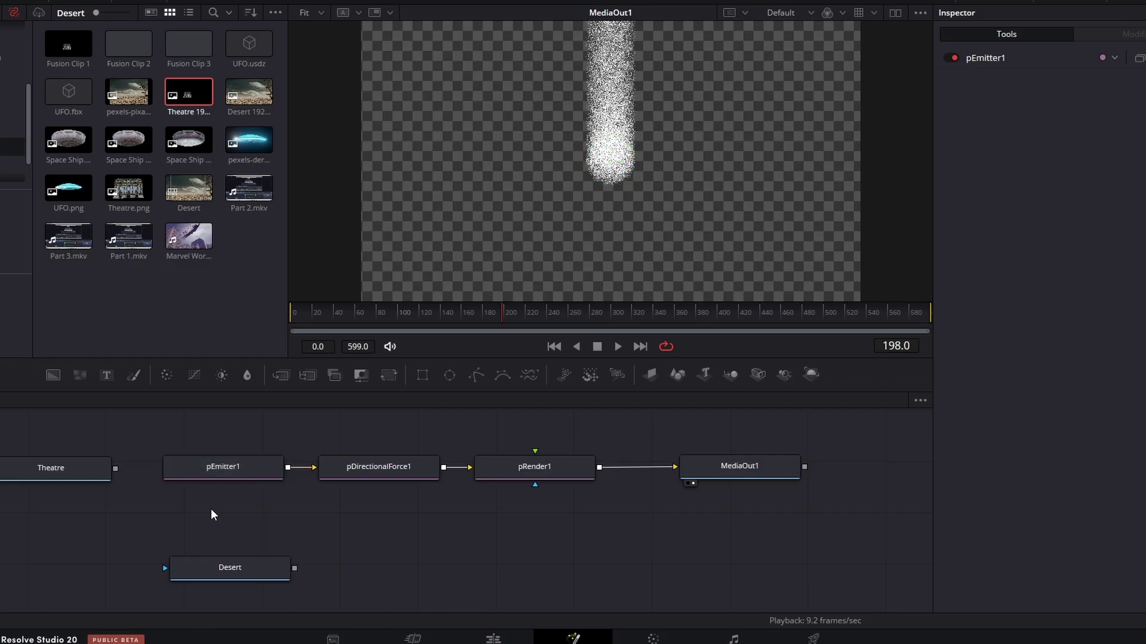
click(222, 467)
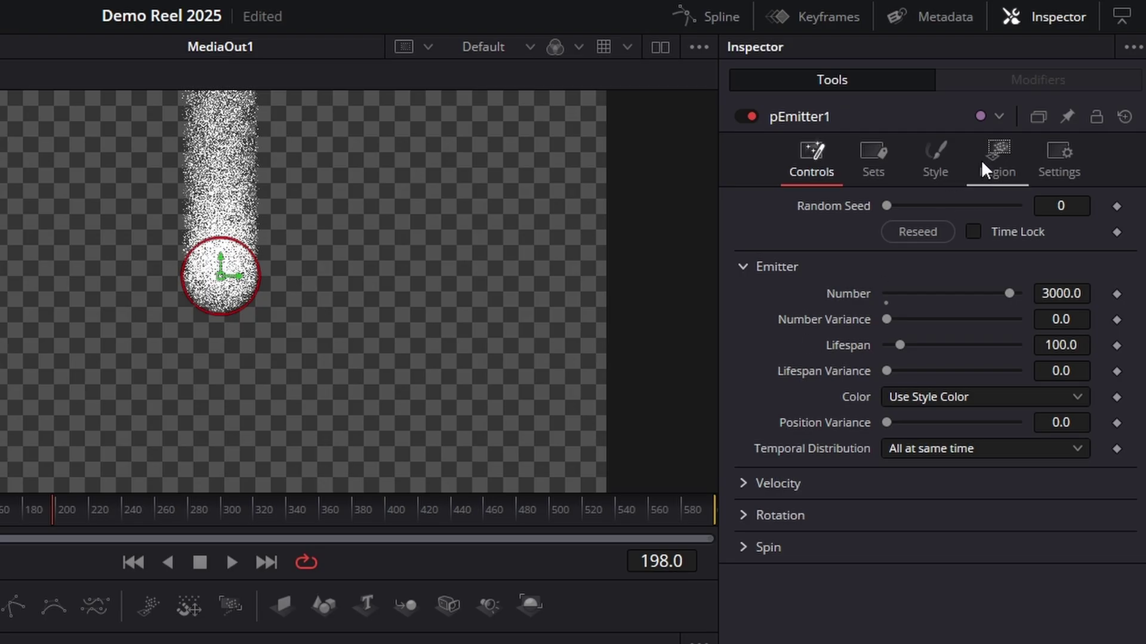
click(1001, 156)
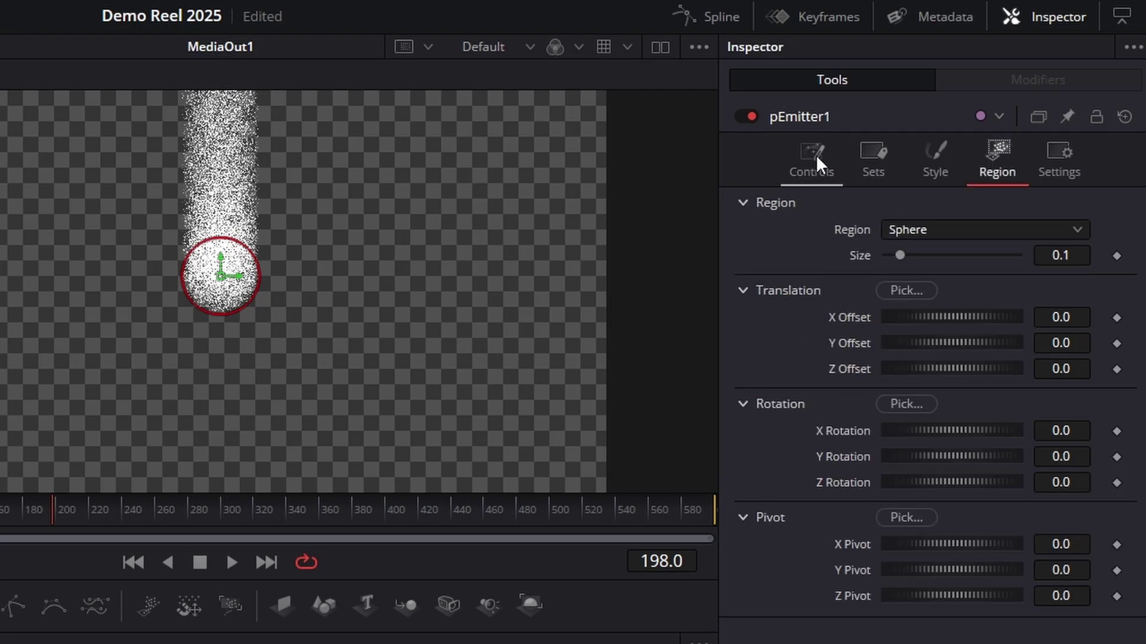
click(815, 156)
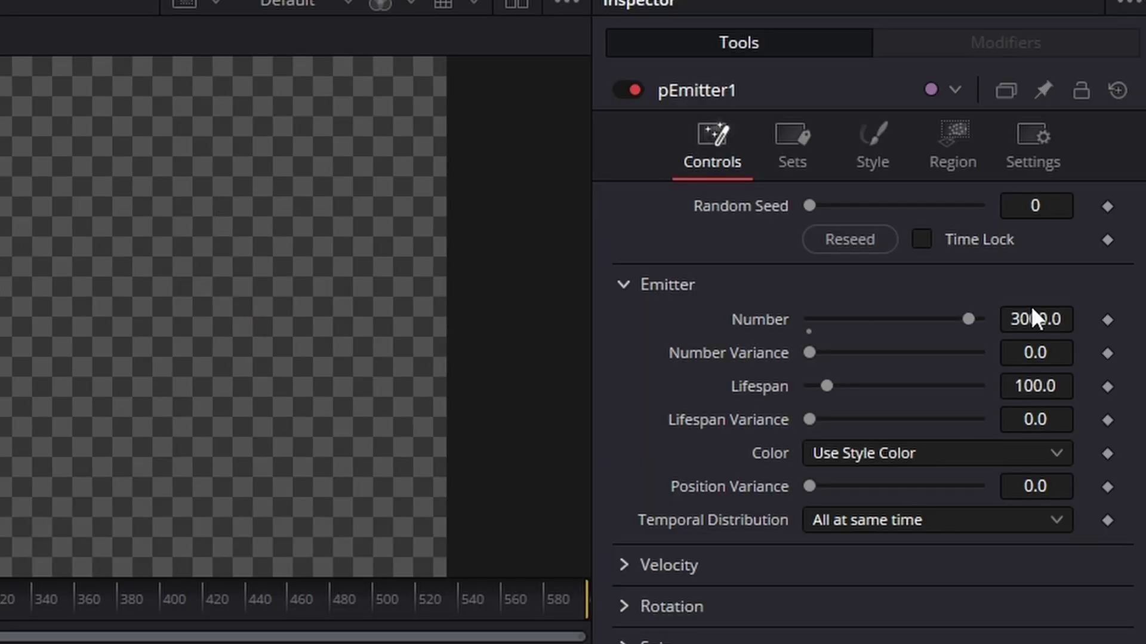
click(959, 139)
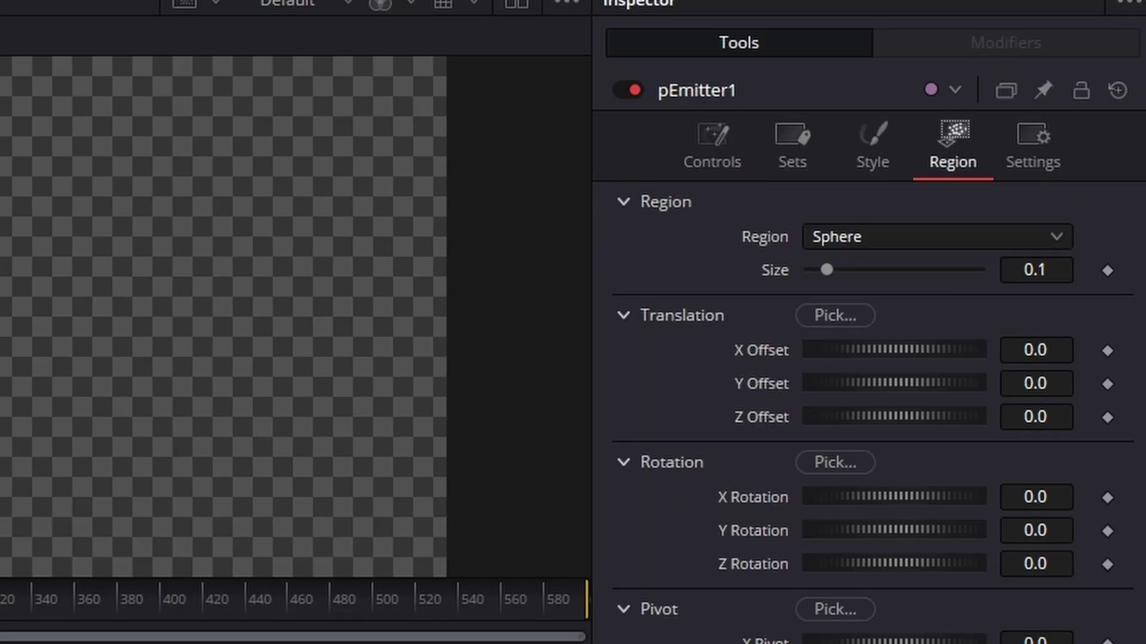
click(916, 236)
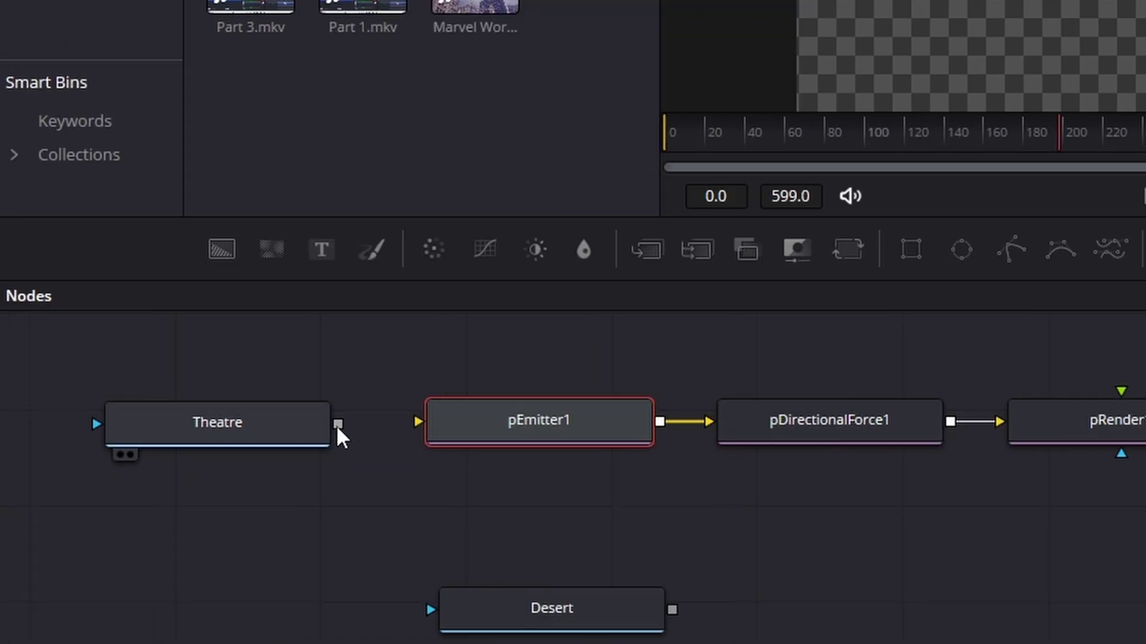
drag(336, 423, 441, 422)
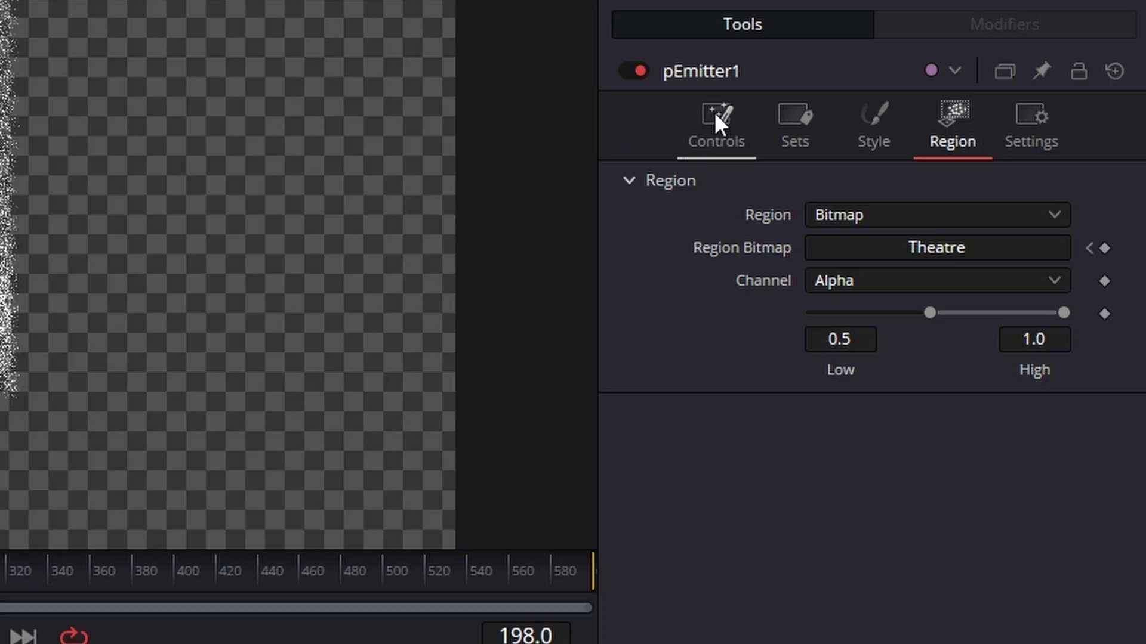
Step: Set pEmitter1's particle Color to Use Color from Region
click(714, 113)
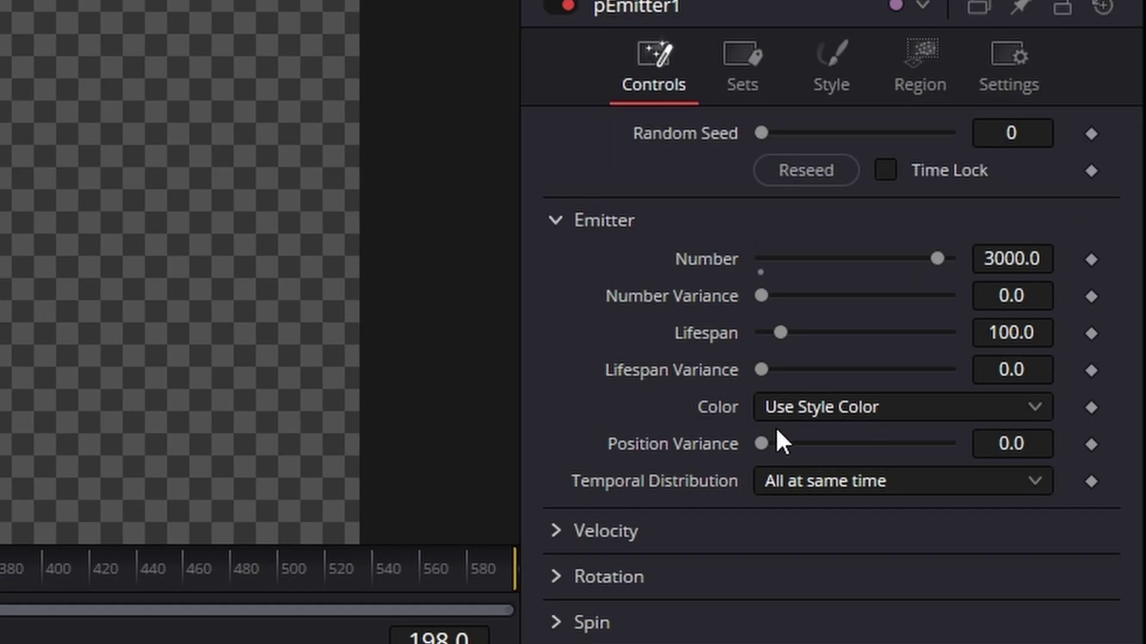
click(859, 403)
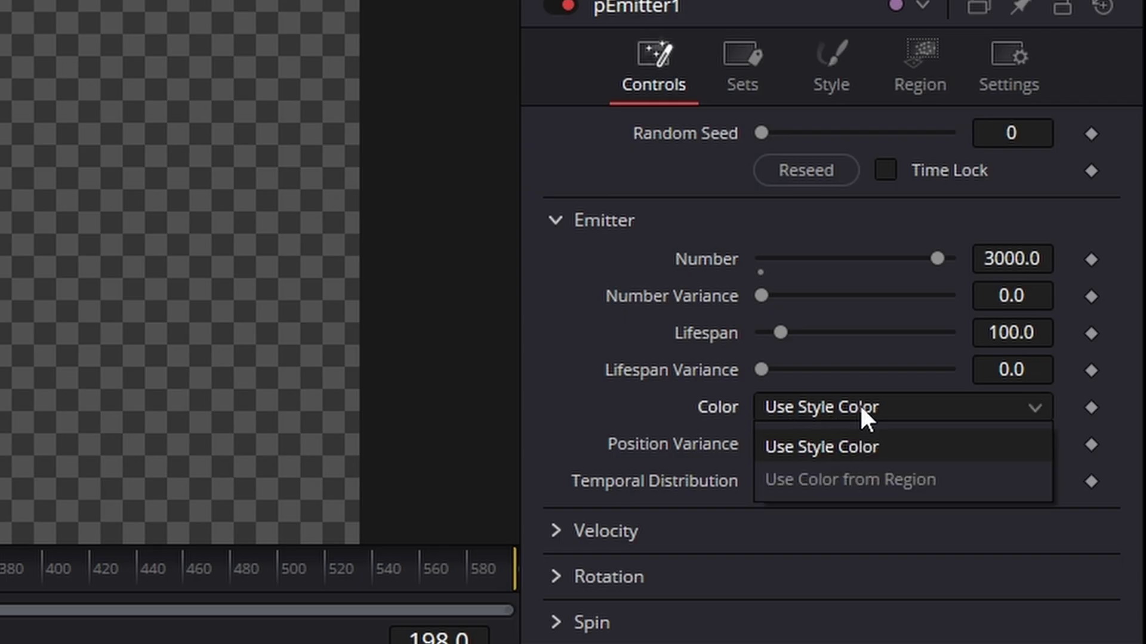
click(887, 478)
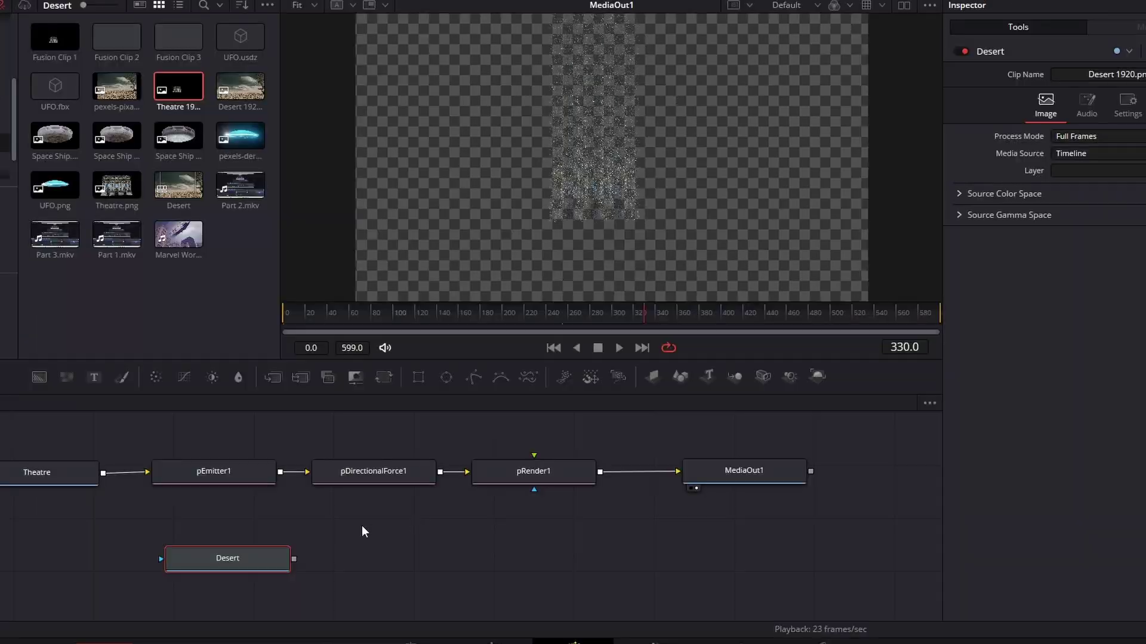
Step: Merge the Desert image with pRender1's output into Merge1 and play the composite from the start
click(249, 555)
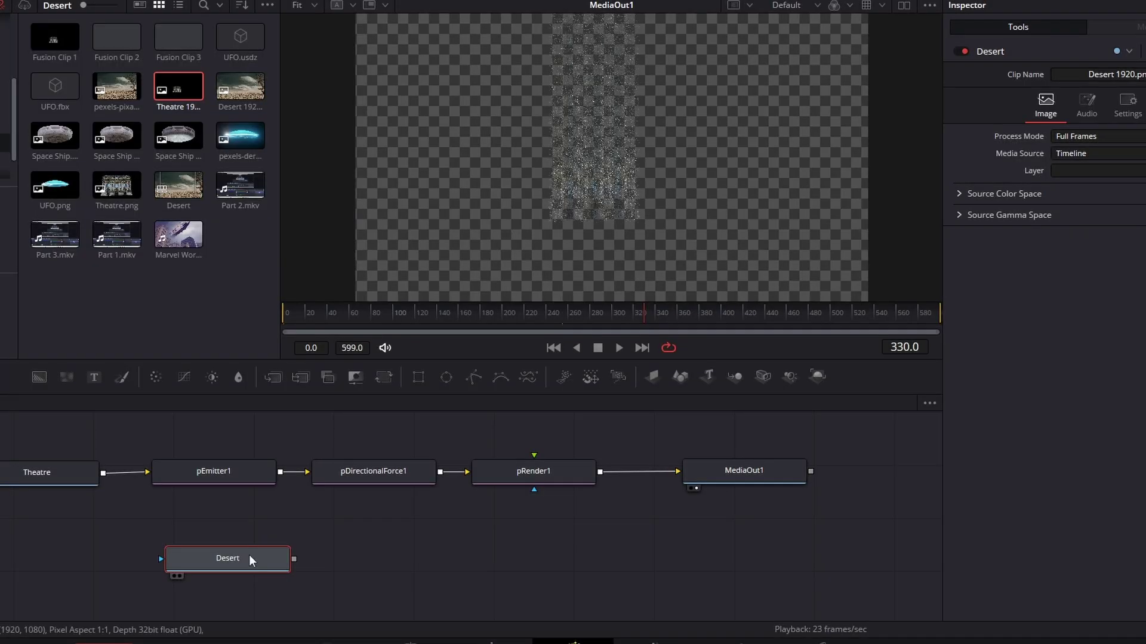
drag(249, 555, 565, 549)
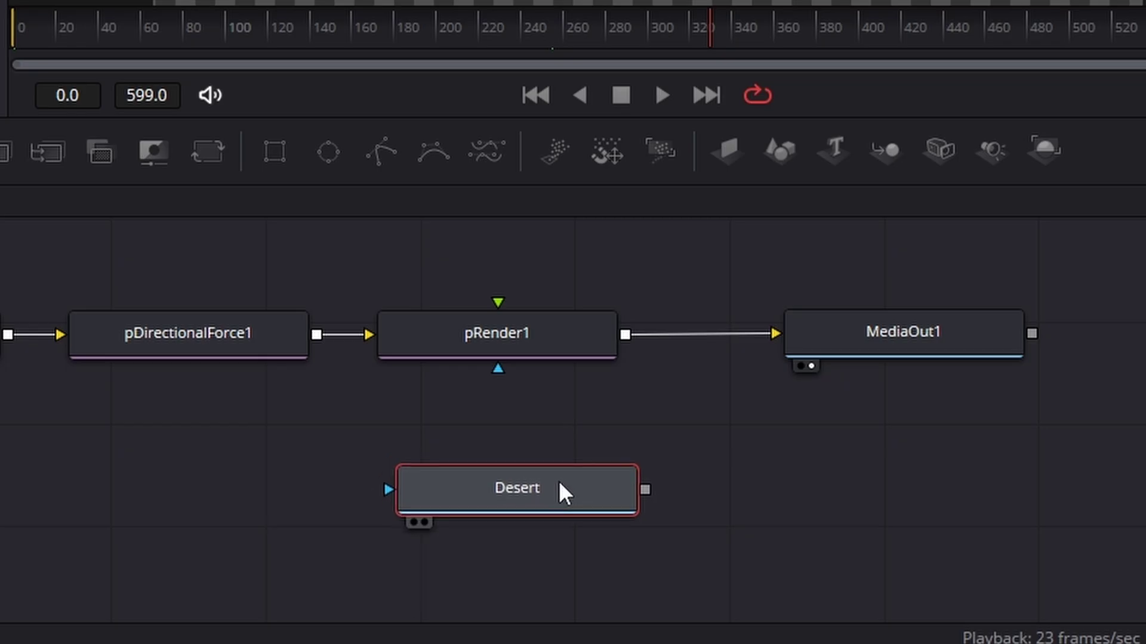
drag(558, 481, 543, 451)
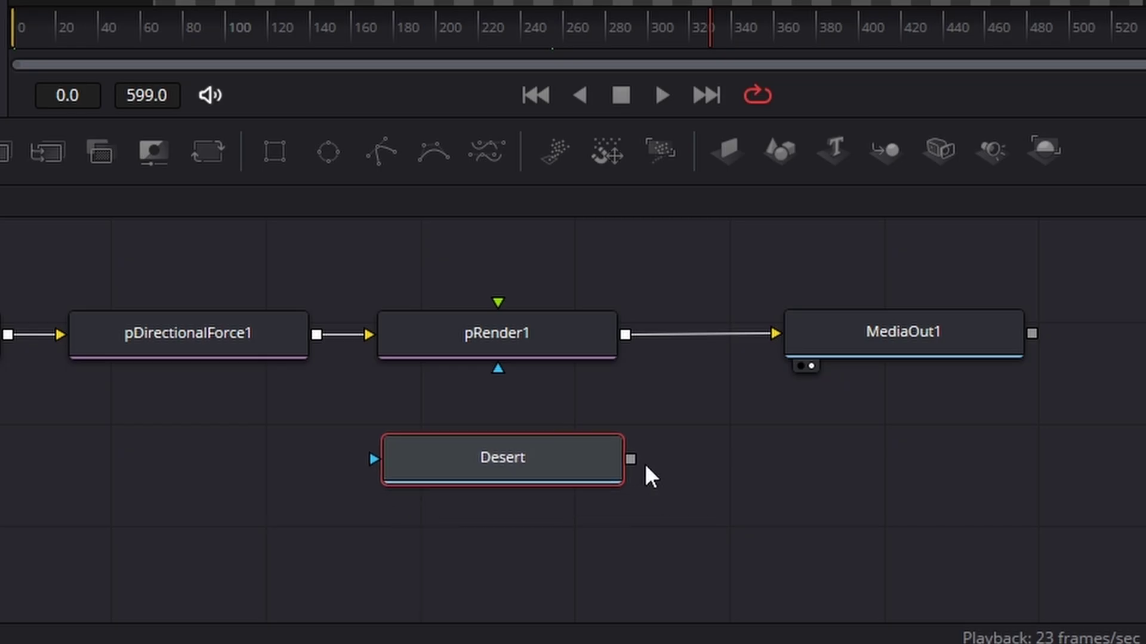
drag(632, 464, 626, 334)
drag(859, 471, 884, 468)
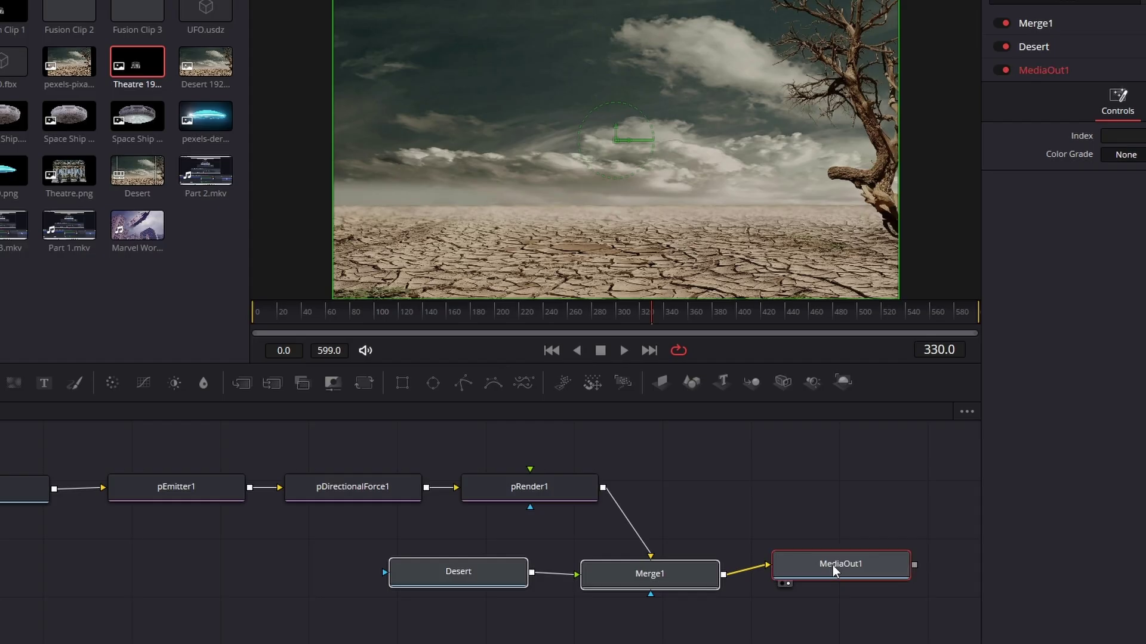
click(551, 350)
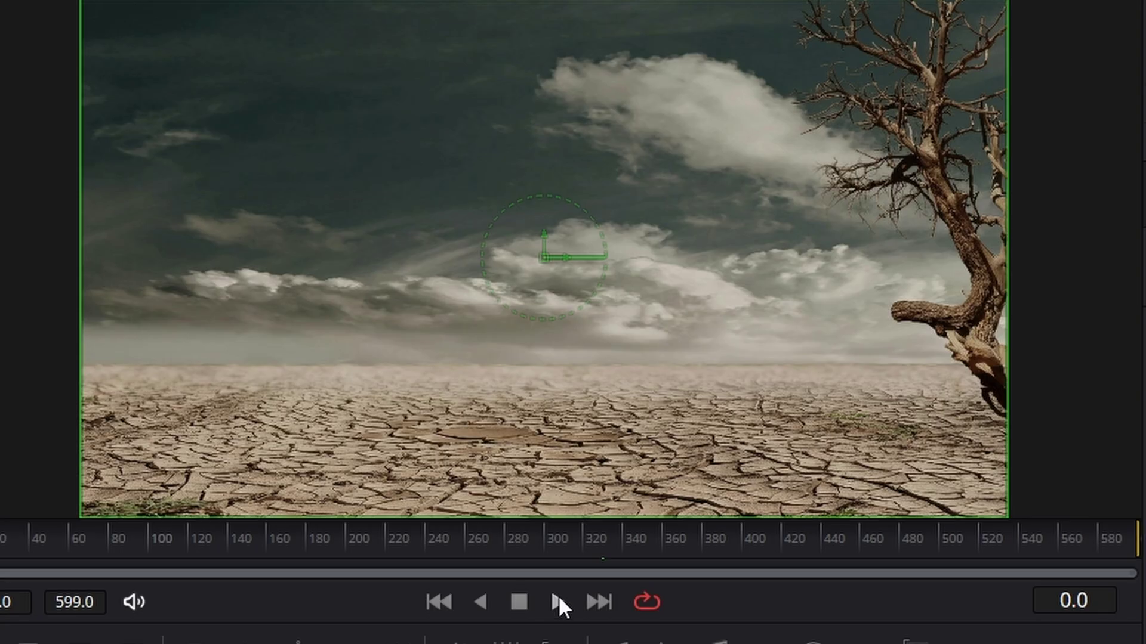
click(624, 351)
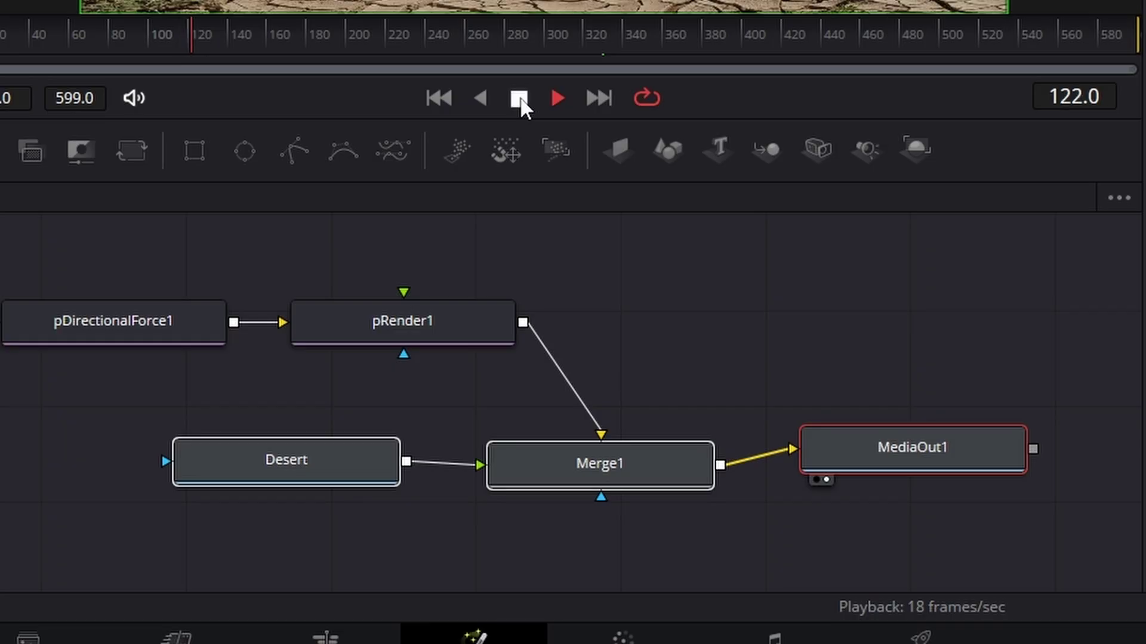
mouse_move(461, 321)
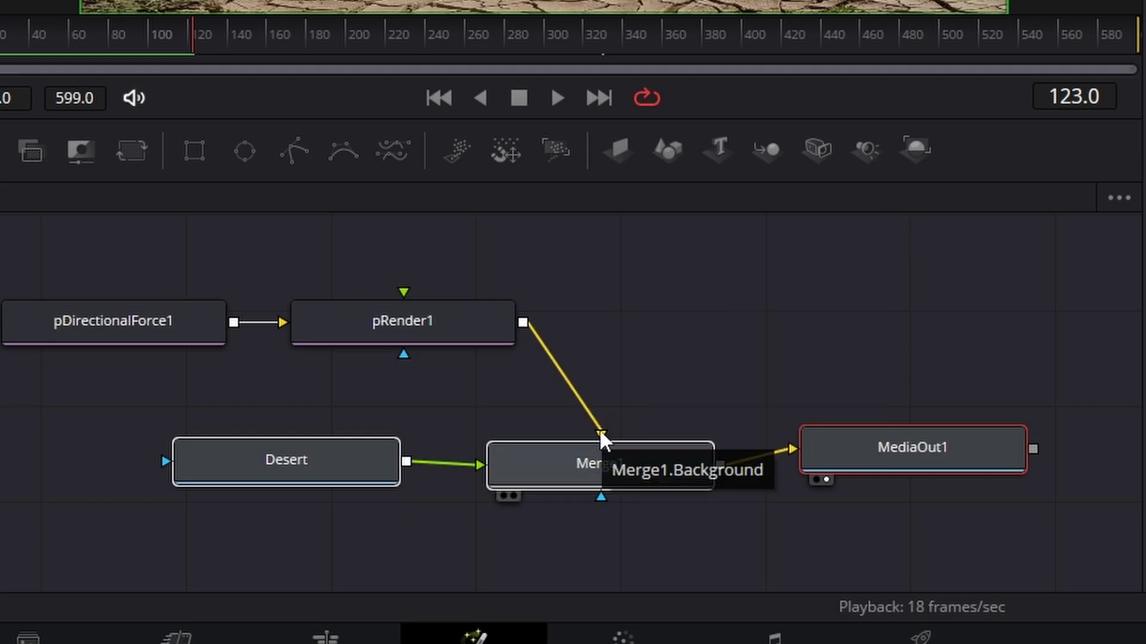
Step: Swap Merge1's inputs so the particles sit over the desert
click(314, 468)
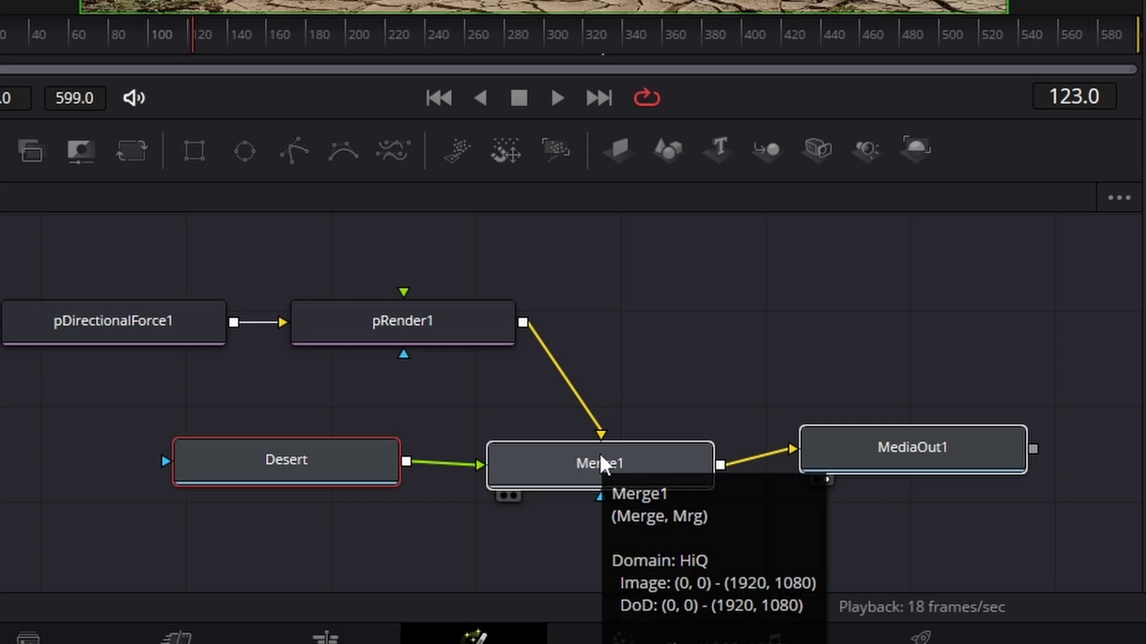
click(675, 364)
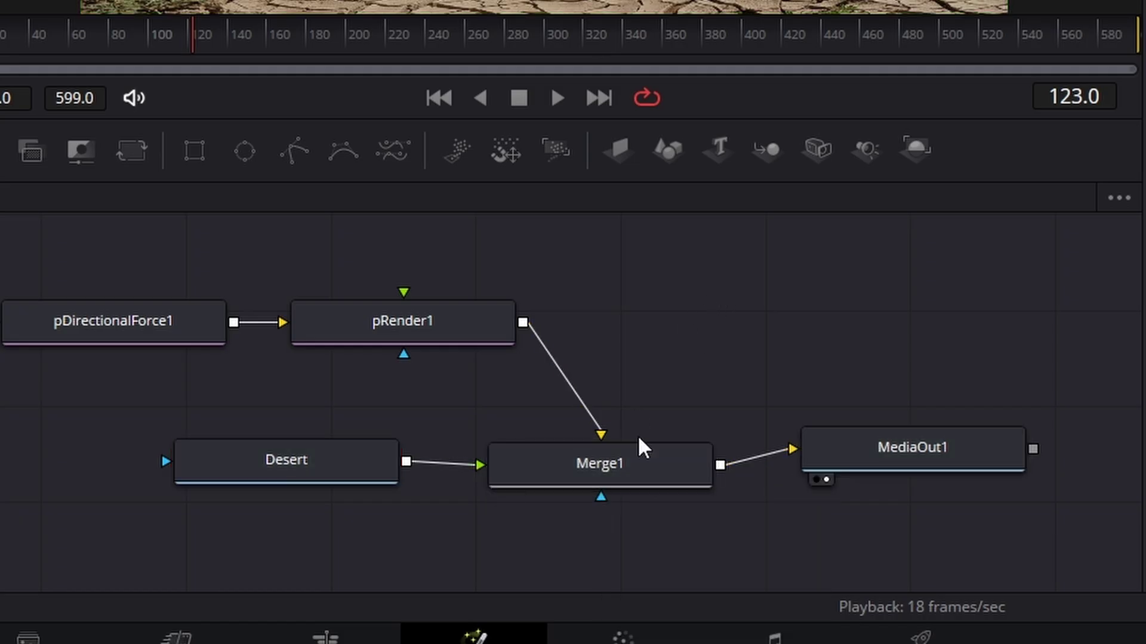
click(615, 461)
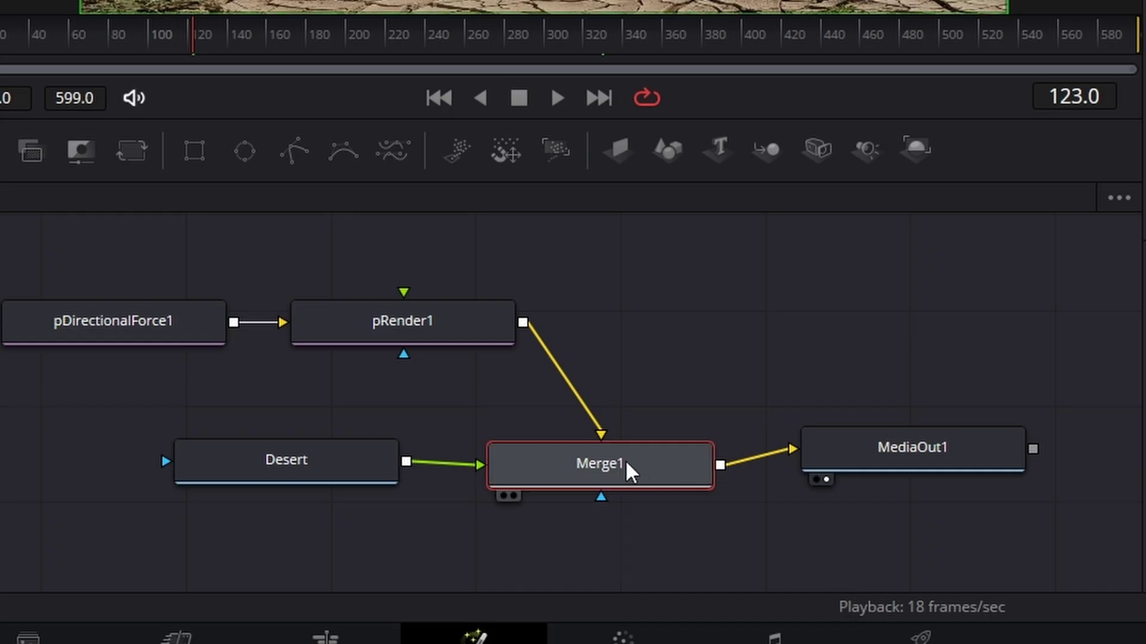
right_click(626, 465)
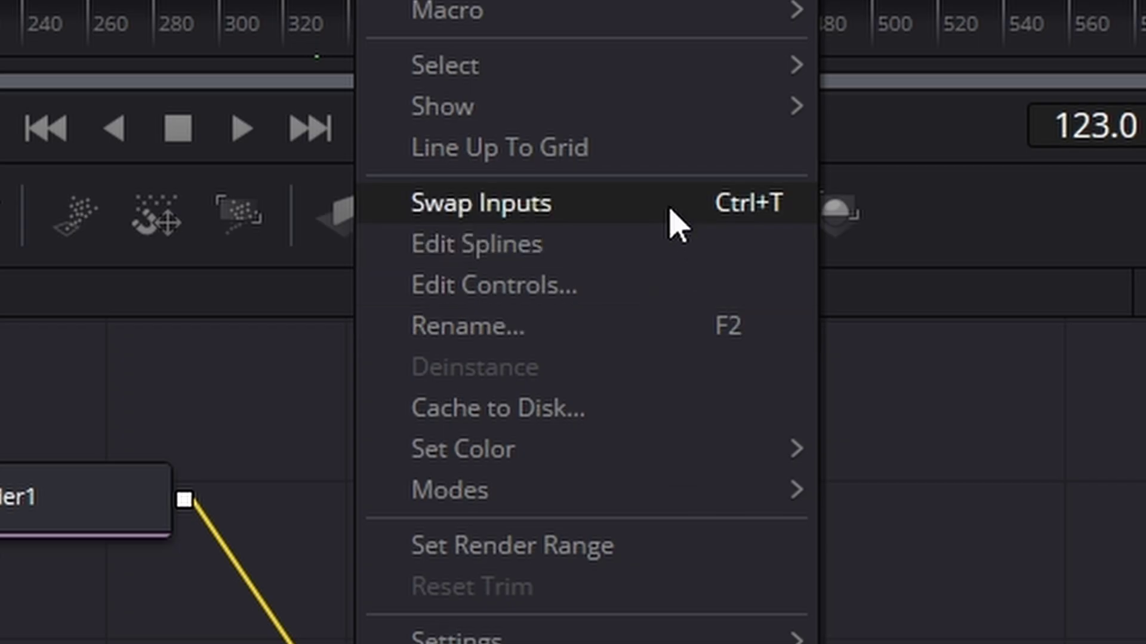
click(674, 224)
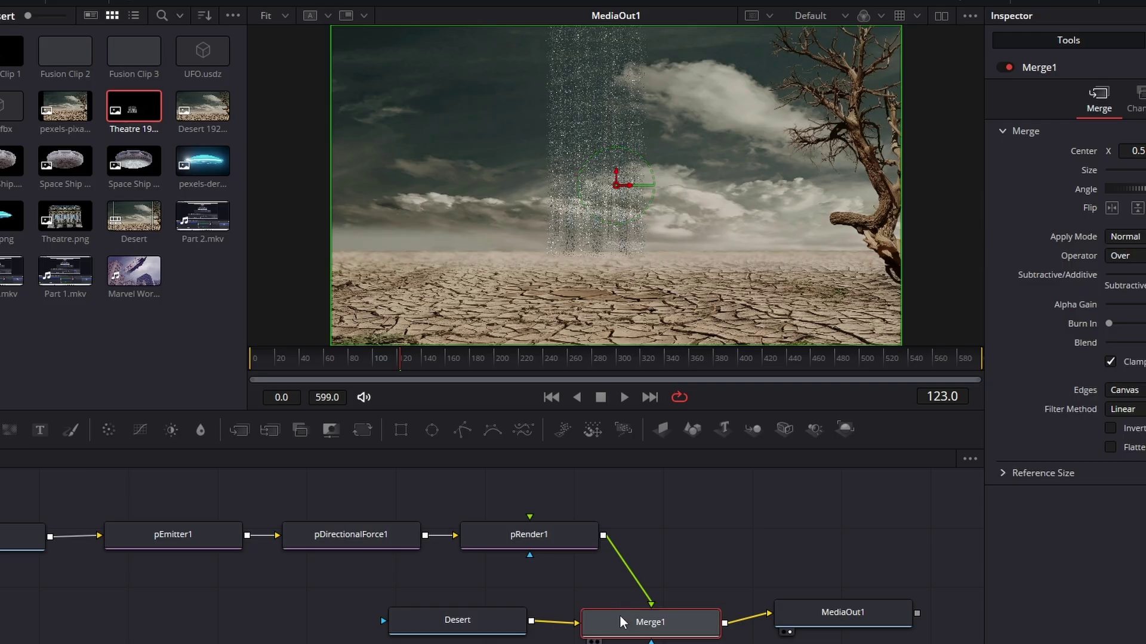
click(566, 584)
key(ctrl+f)
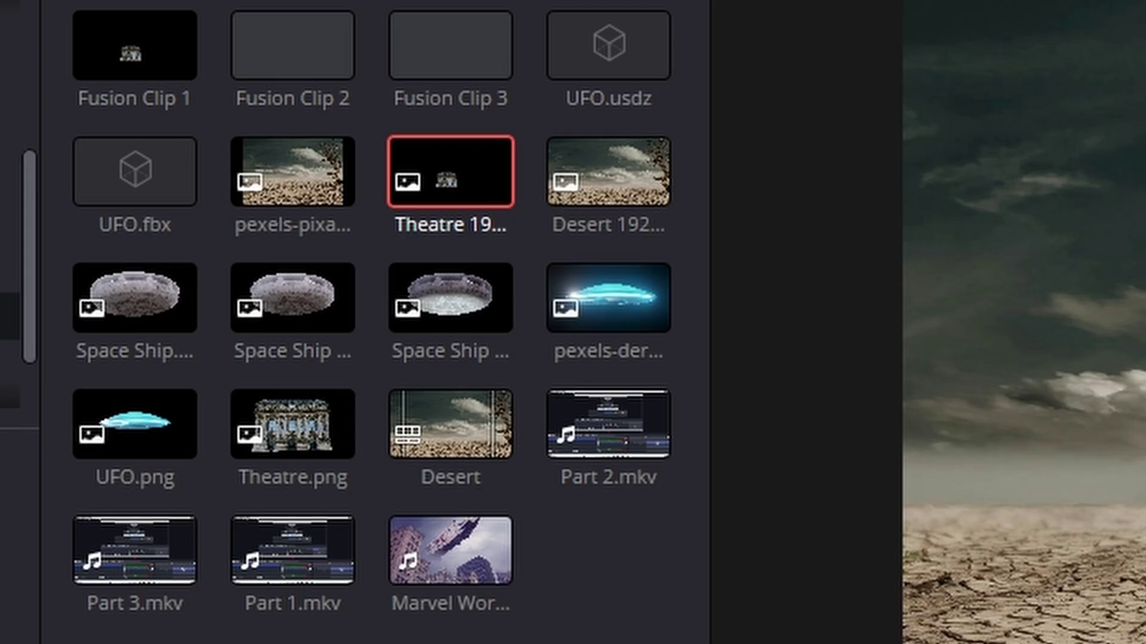
Step: Add another Theatre image node and merge it with Merge1 through Merge2
drag(121, 106, 703, 591)
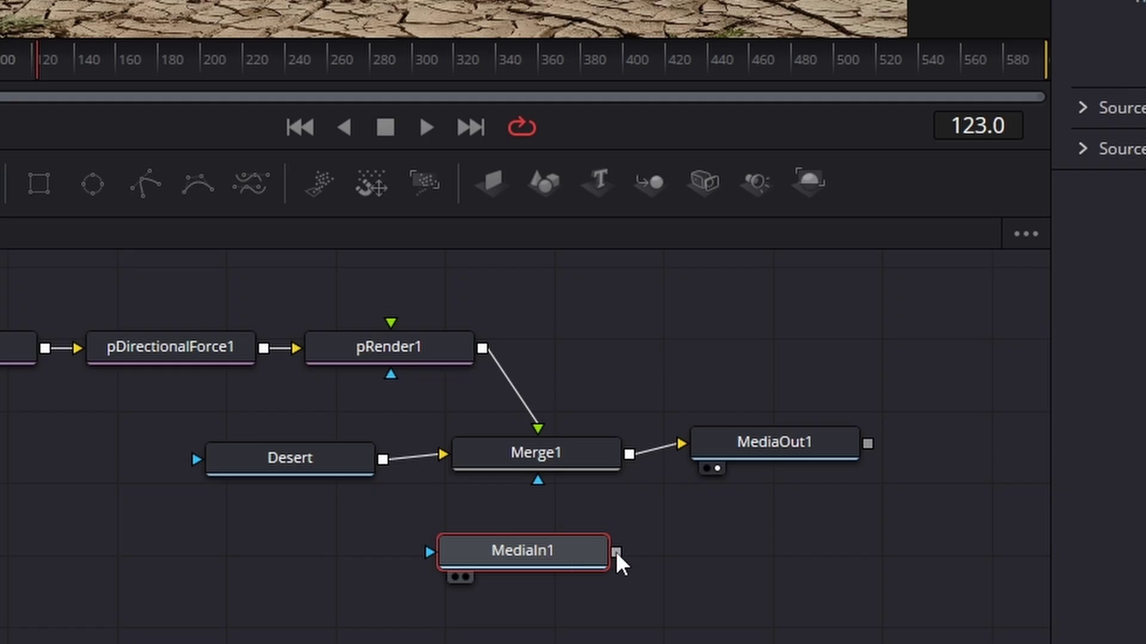
drag(616, 552, 630, 453)
drag(481, 514, 746, 611)
drag(727, 553, 529, 571)
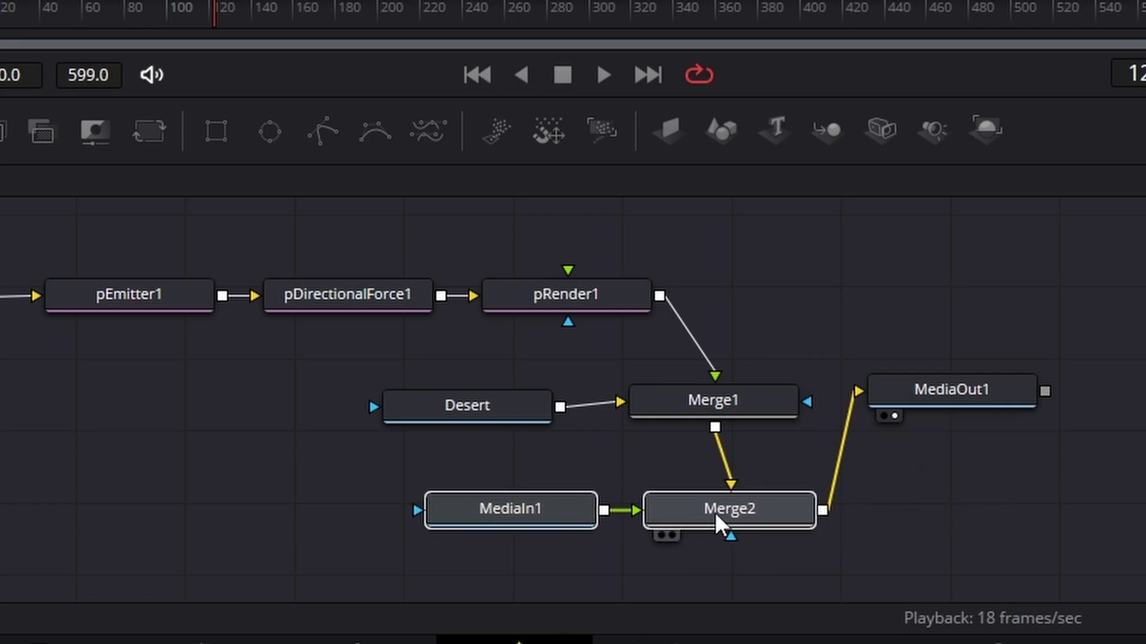
click(976, 514)
Step: Rename the new MediaIn1 node to 'Theatre 2' and move it left
click(541, 523)
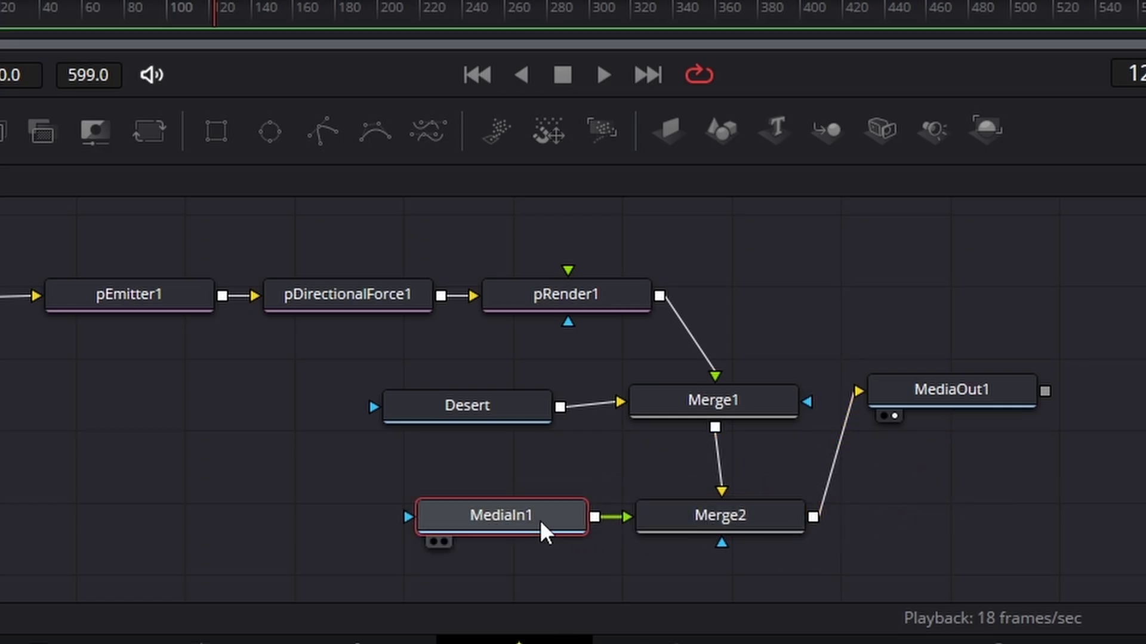
key(F2)
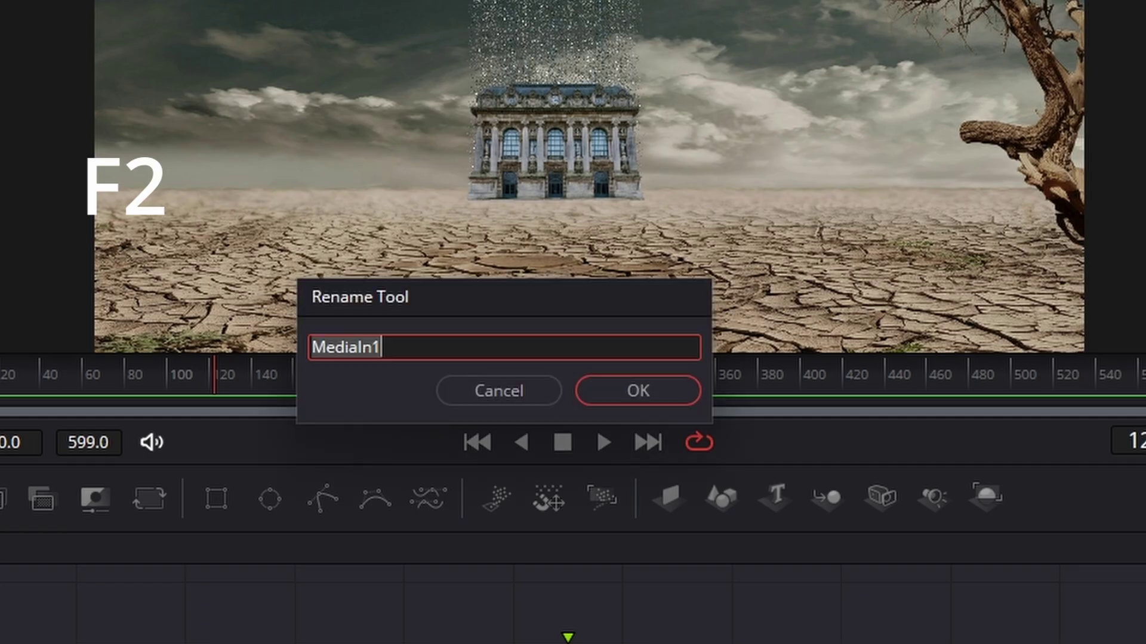
key(BackSpace)
text(The)
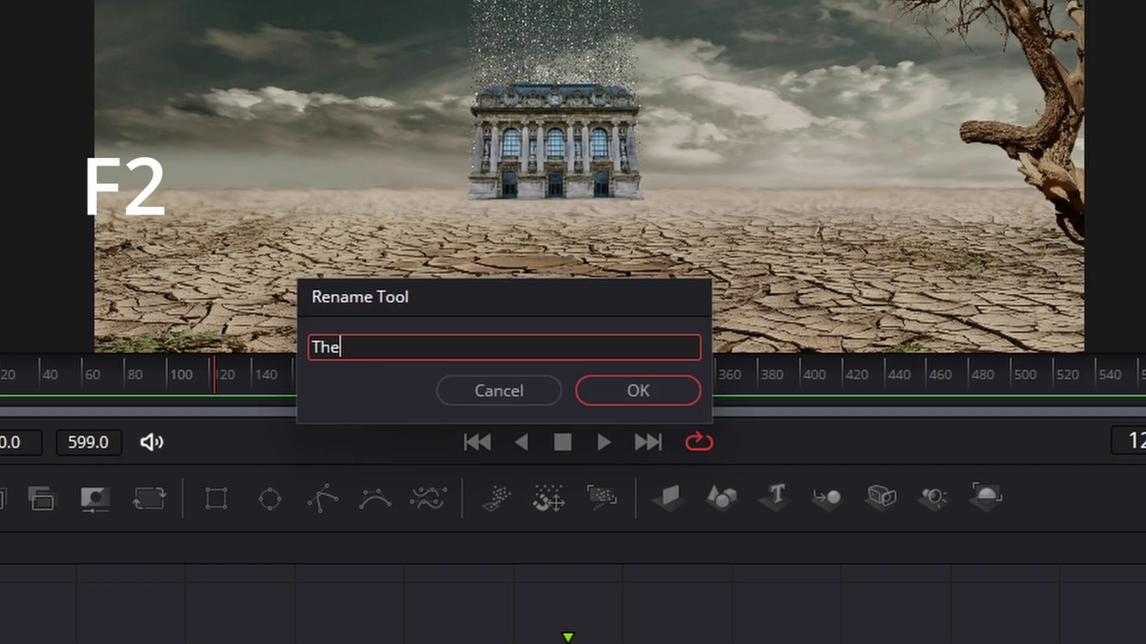
text(atre 2)
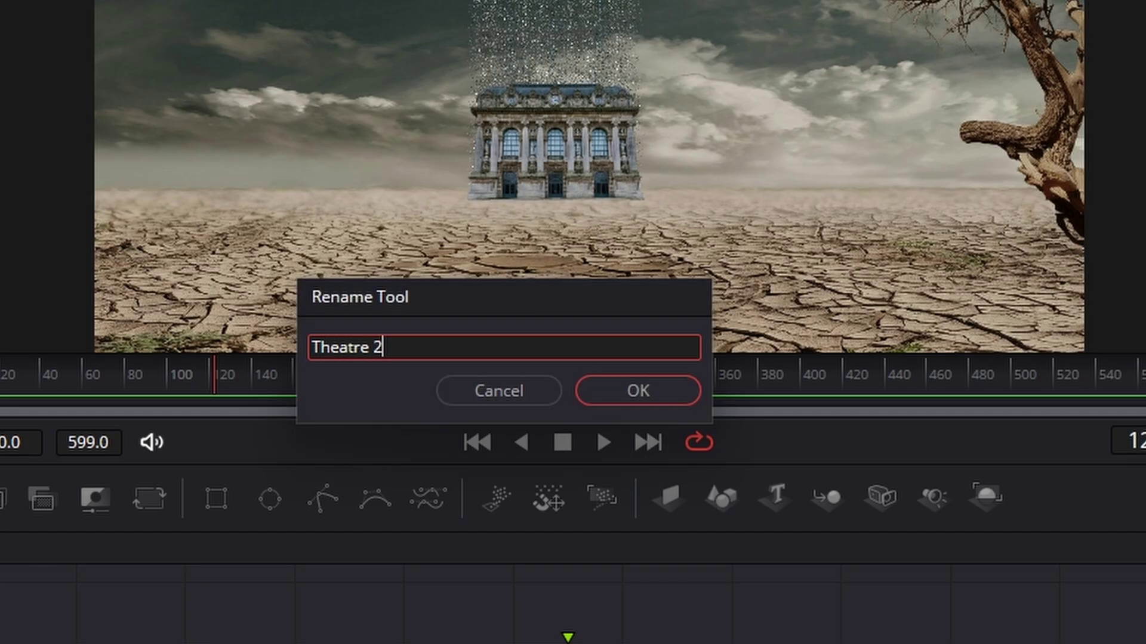
key(Return)
drag(596, 567, 409, 566)
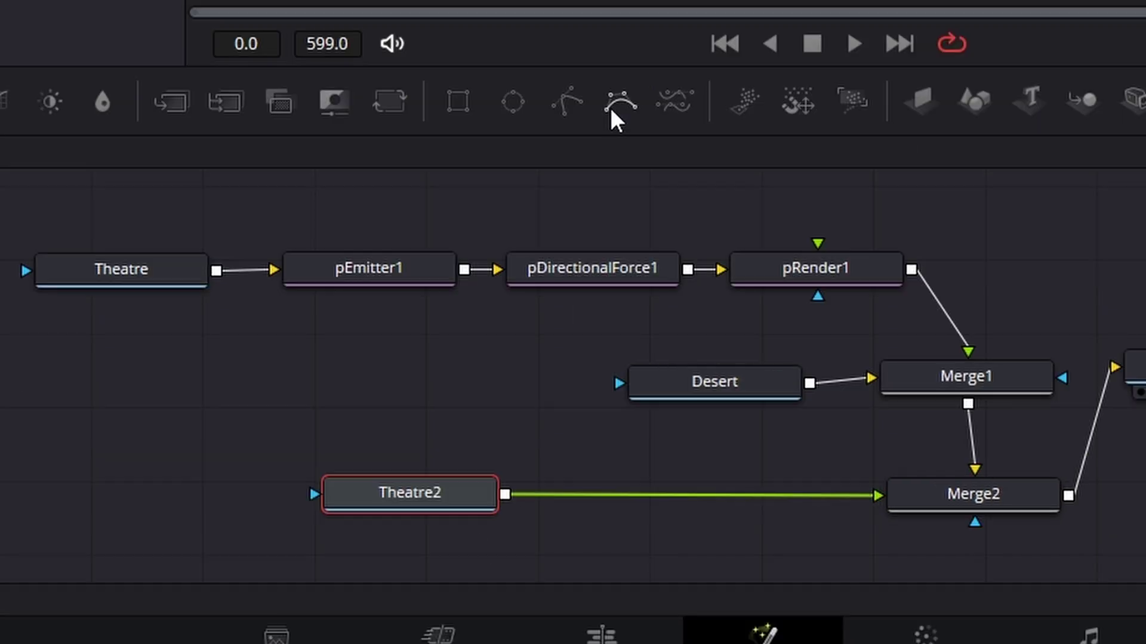
Step: Add a BSpline mask to Theatre2, nudge the node up, and invert the mask
click(621, 212)
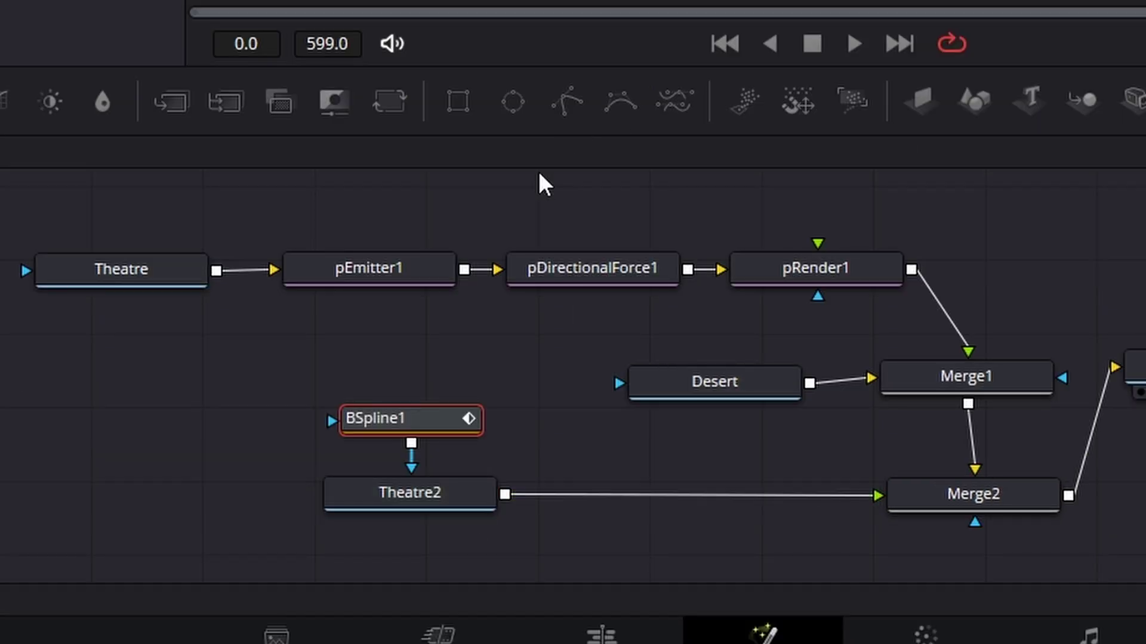
mouse_move(437, 418)
mouse_down()
mouse_move(418, 410)
mouse_move(442, 404)
mouse_up()
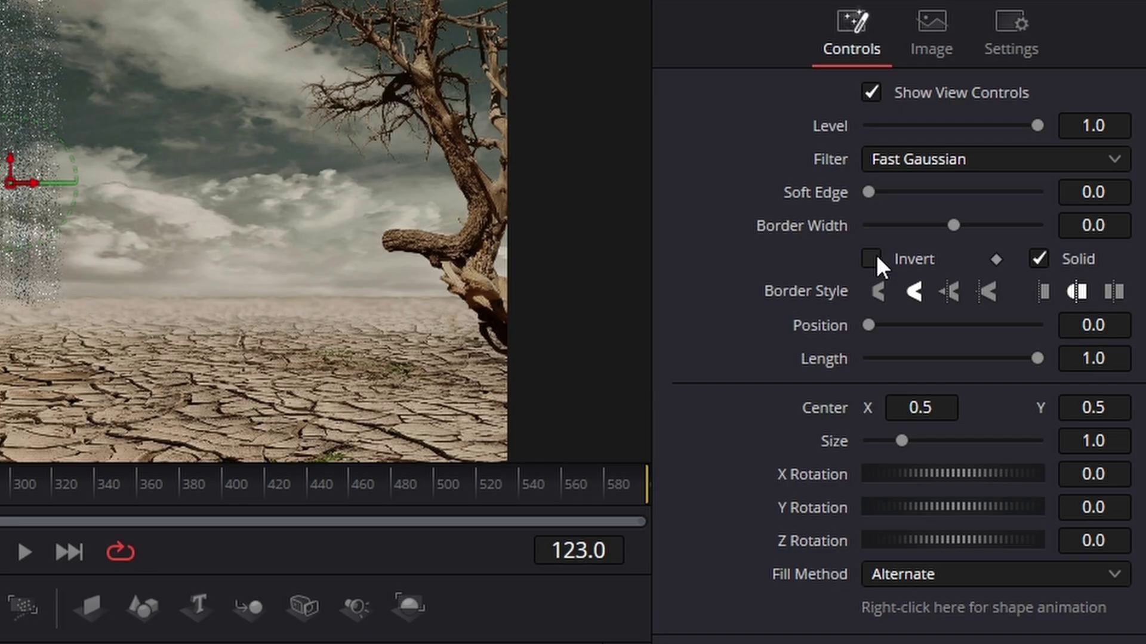
click(875, 259)
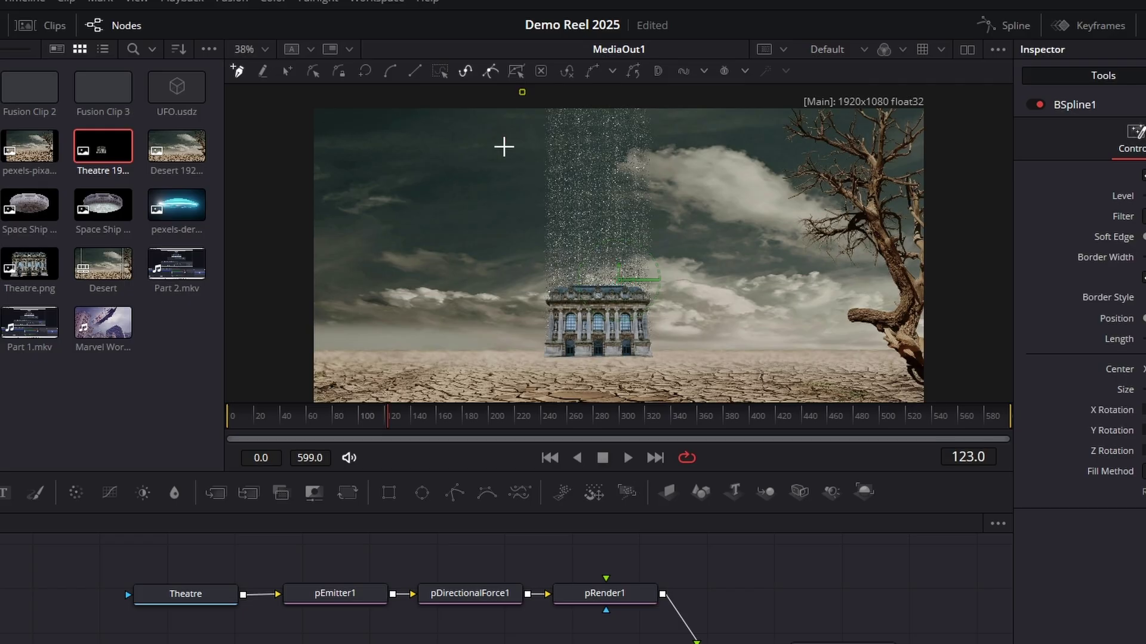
Step: Draw a closed BSpline outline around the particle column down to the theatre building
click(517, 195)
click(527, 262)
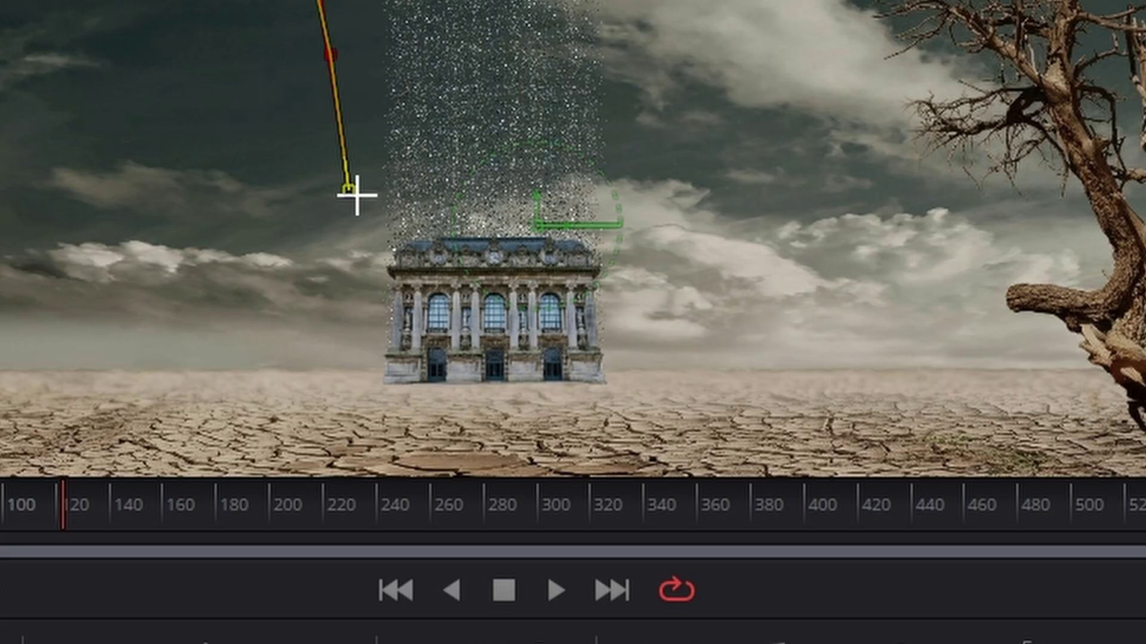
click(404, 279)
click(616, 301)
click(697, 217)
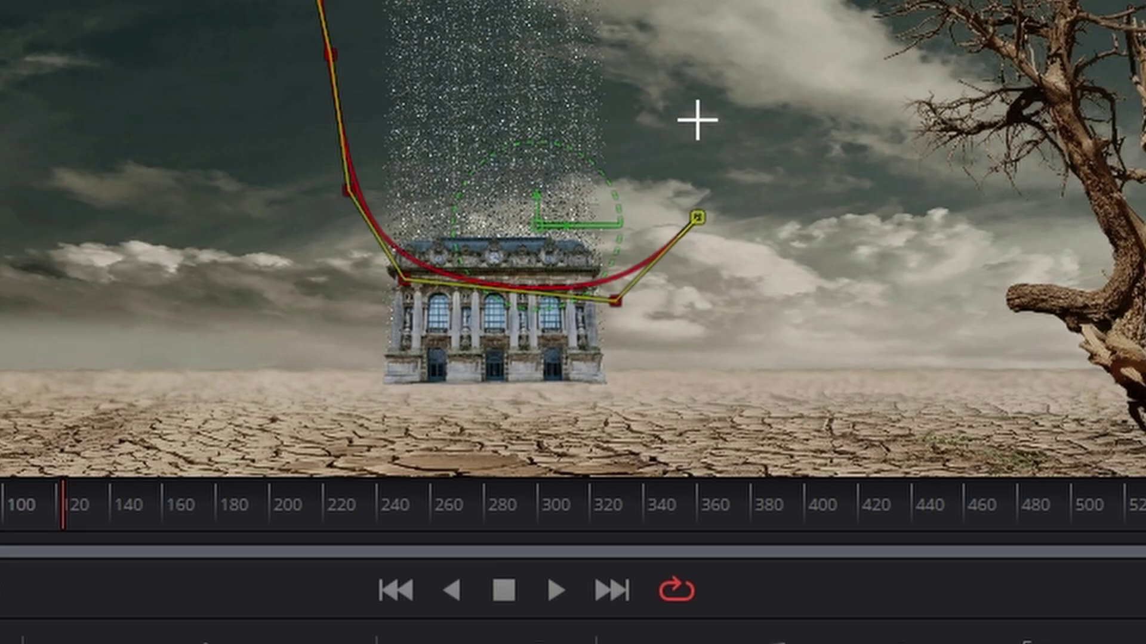
click(707, 41)
click(700, 69)
click(671, 57)
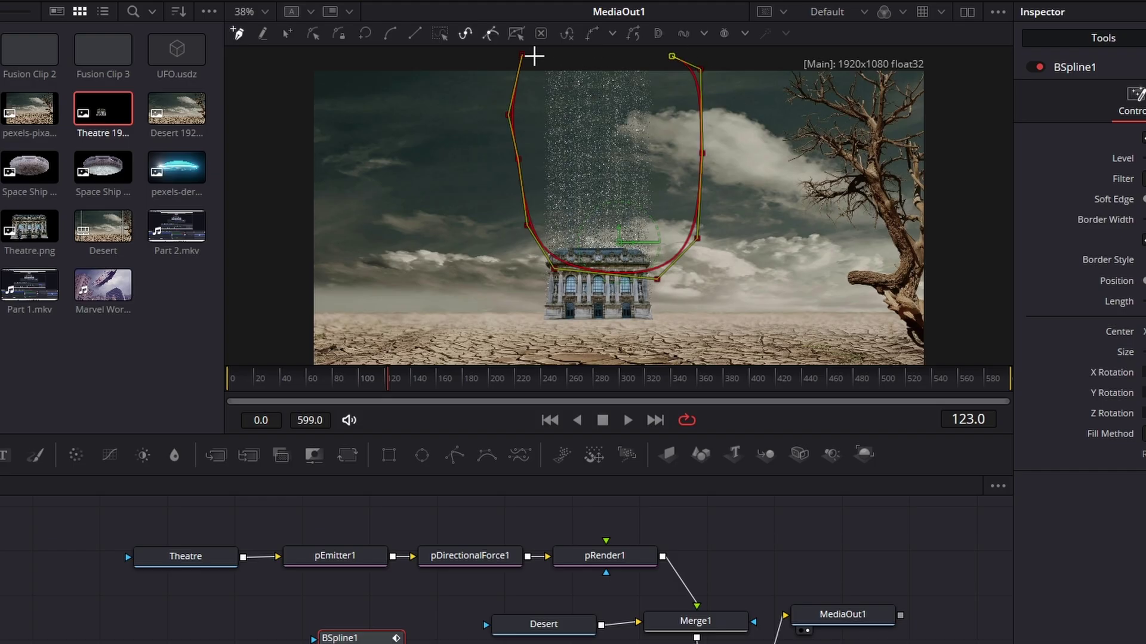
click(522, 56)
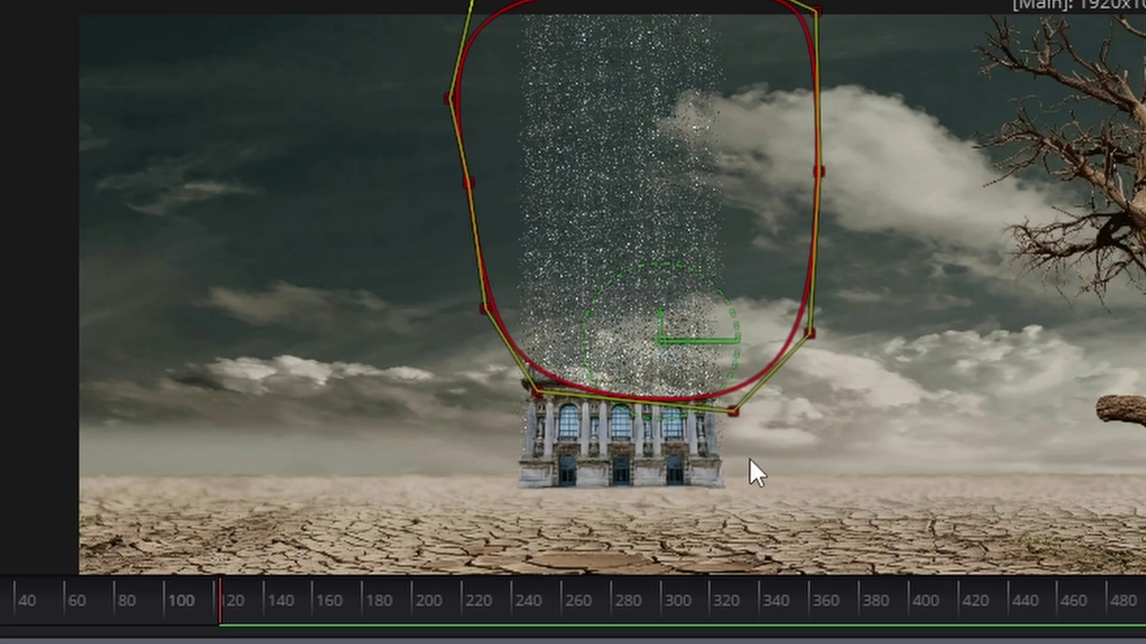
scroll(749, 457, up, 3)
scroll(750, 458, up, 3)
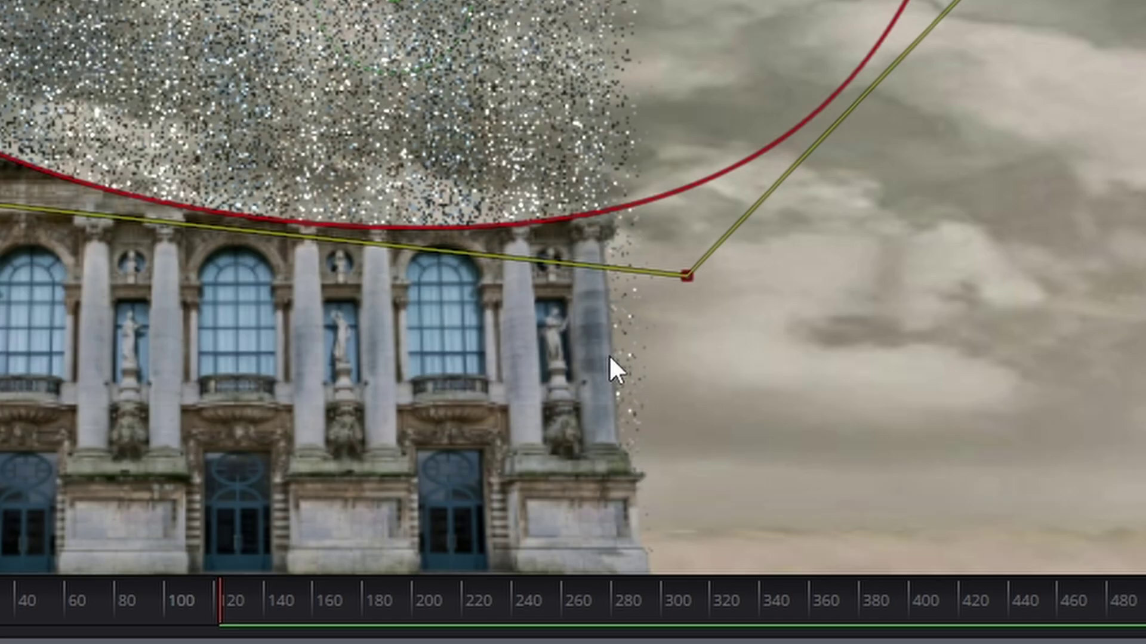
scroll(626, 398, down, 3)
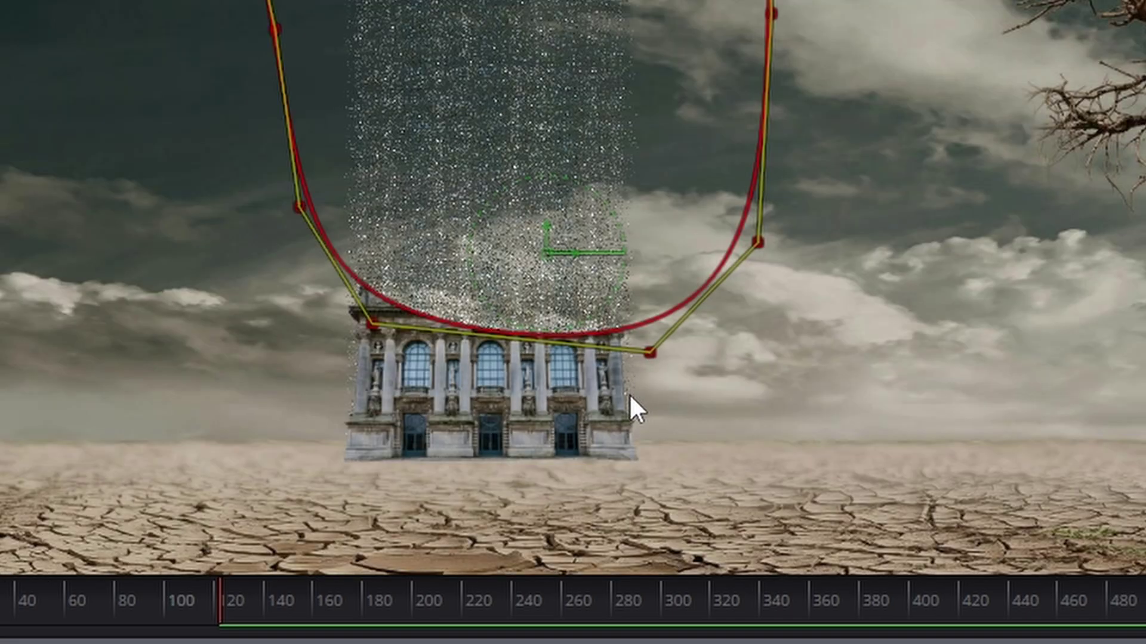
scroll(630, 394, down, 3)
scroll(633, 396, up, 2)
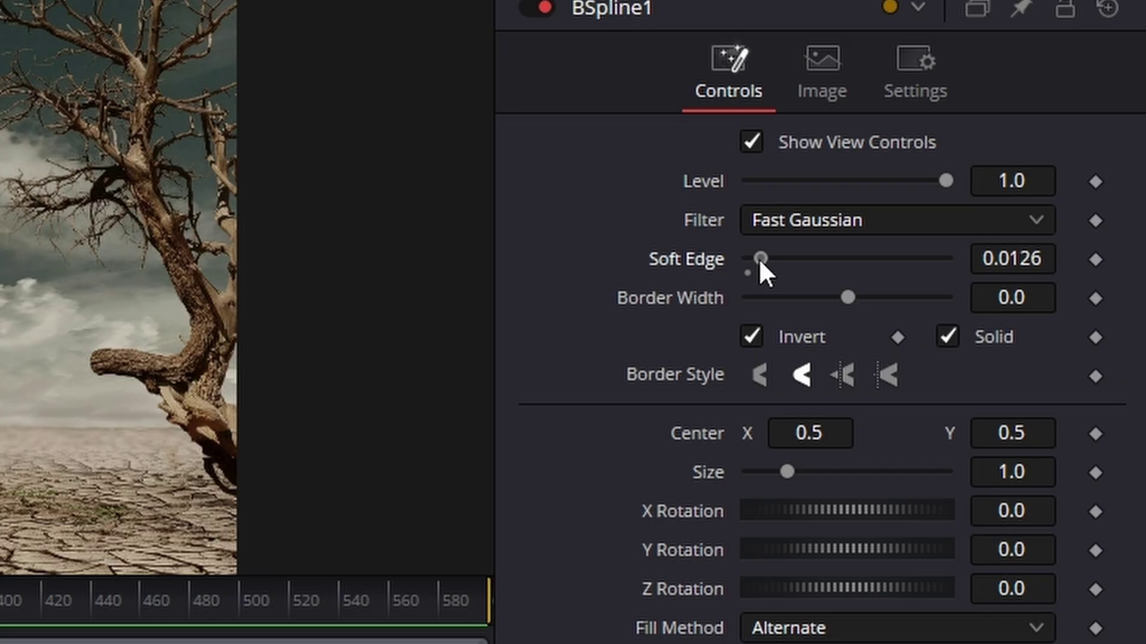
Step: Soften the mask edge slightly and raise the mask's vertical centre
drag(759, 262, 775, 263)
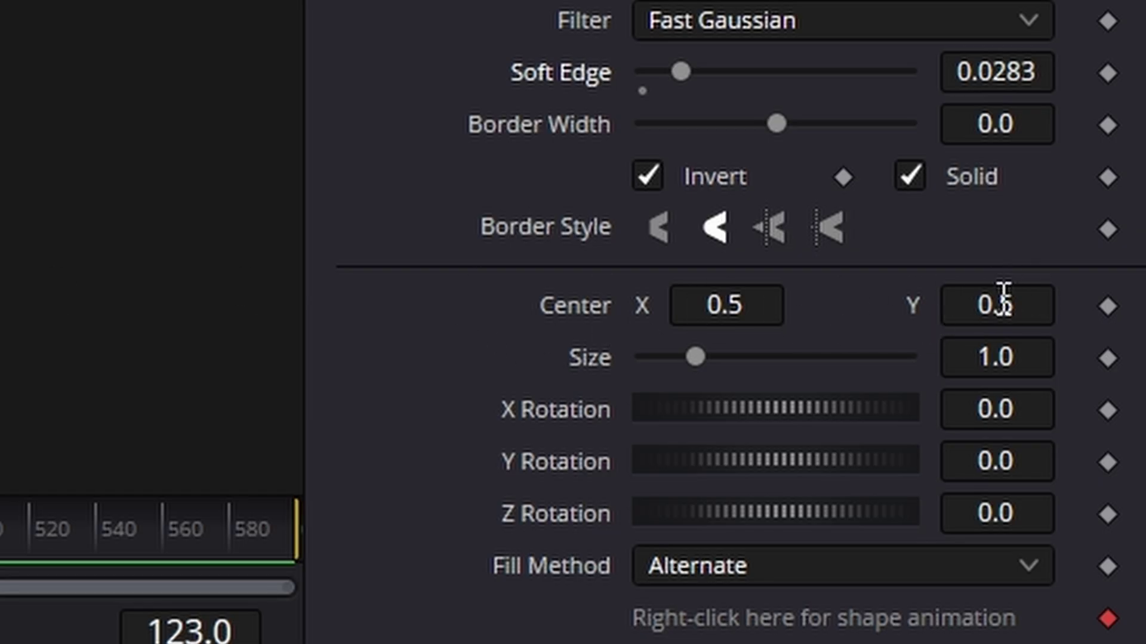
drag(1000, 302, 1015, 302)
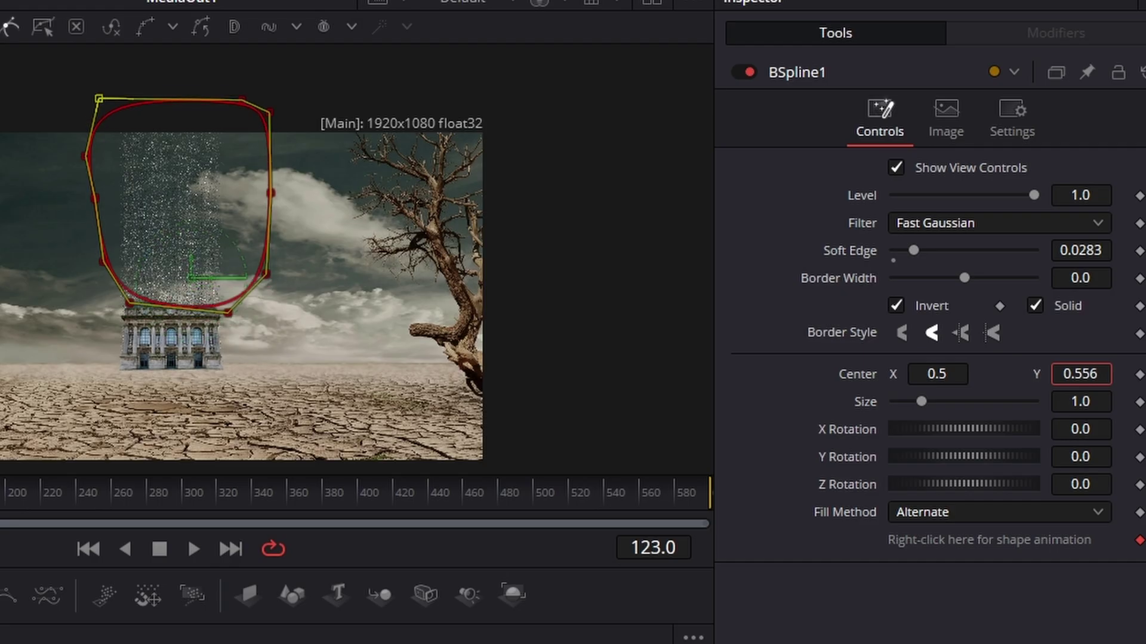
mouse_move(1081, 374)
mouse_down()
mouse_move(1110, 374)
mouse_move(999, 375)
mouse_move(1128, 374)
mouse_move(1001, 374)
mouse_move(1088, 374)
mouse_up()
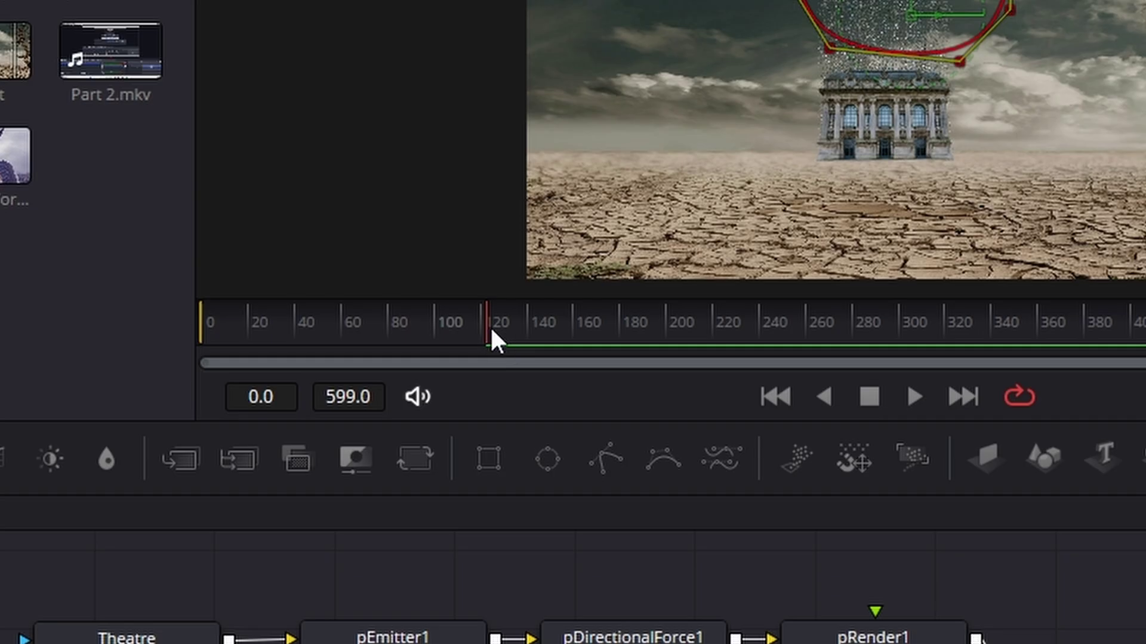
Step: Keyframe the mask centre at frame 0, lower it around frame 178, then hide the controls
drag(422, 338, 337, 338)
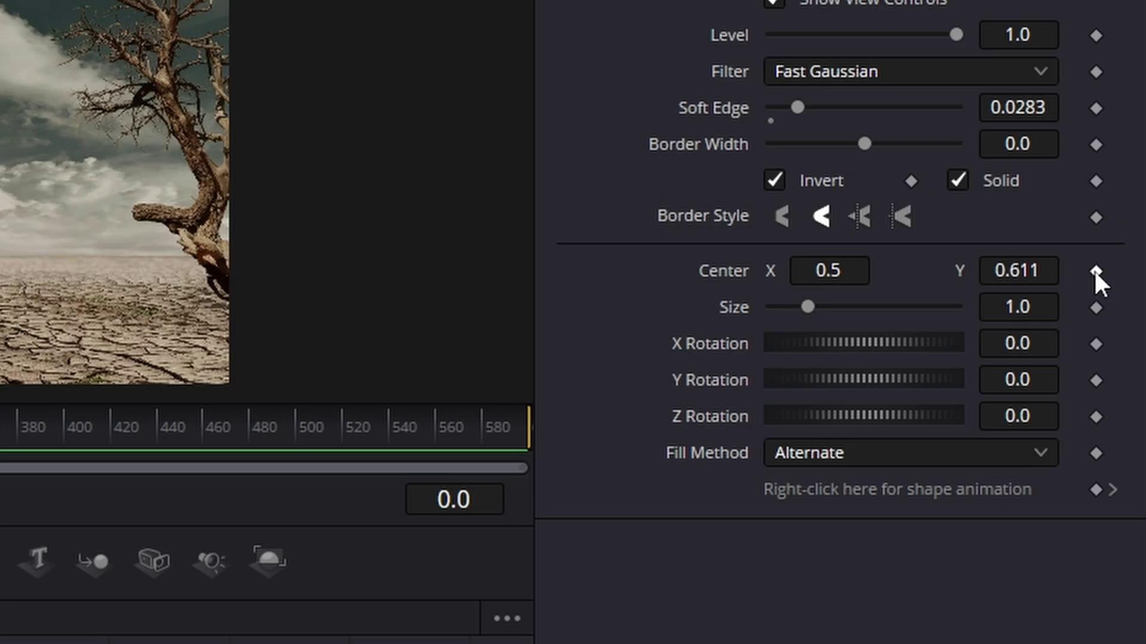
click(1094, 270)
drag(68, 433, 462, 435)
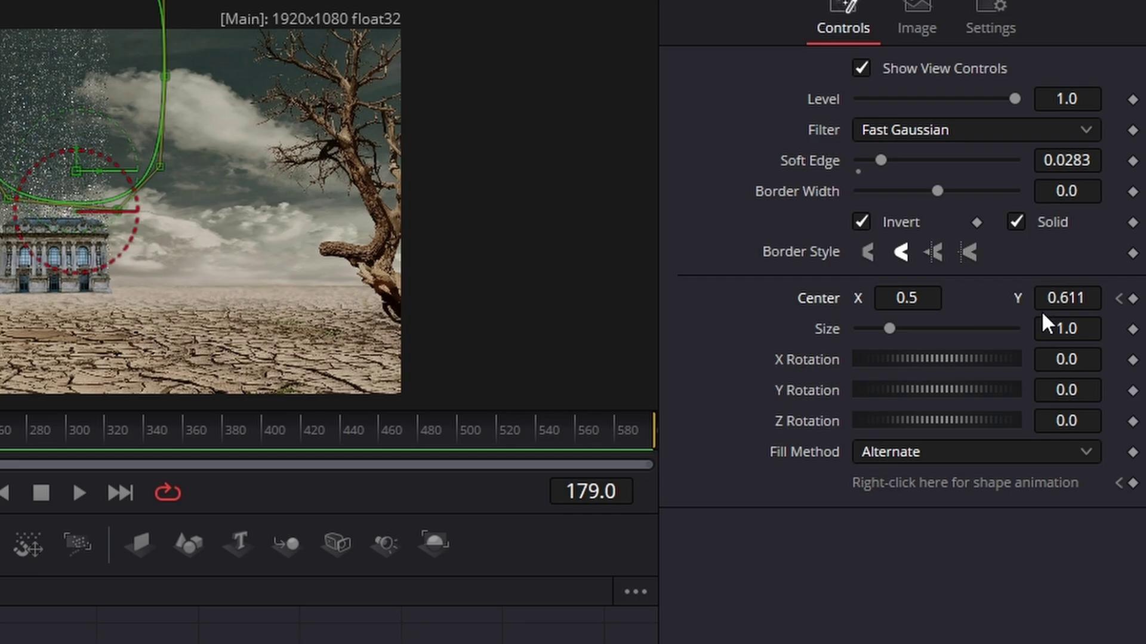
mouse_move(1072, 302)
mouse_down()
mouse_move(1026, 302)
mouse_move(1056, 299)
mouse_up()
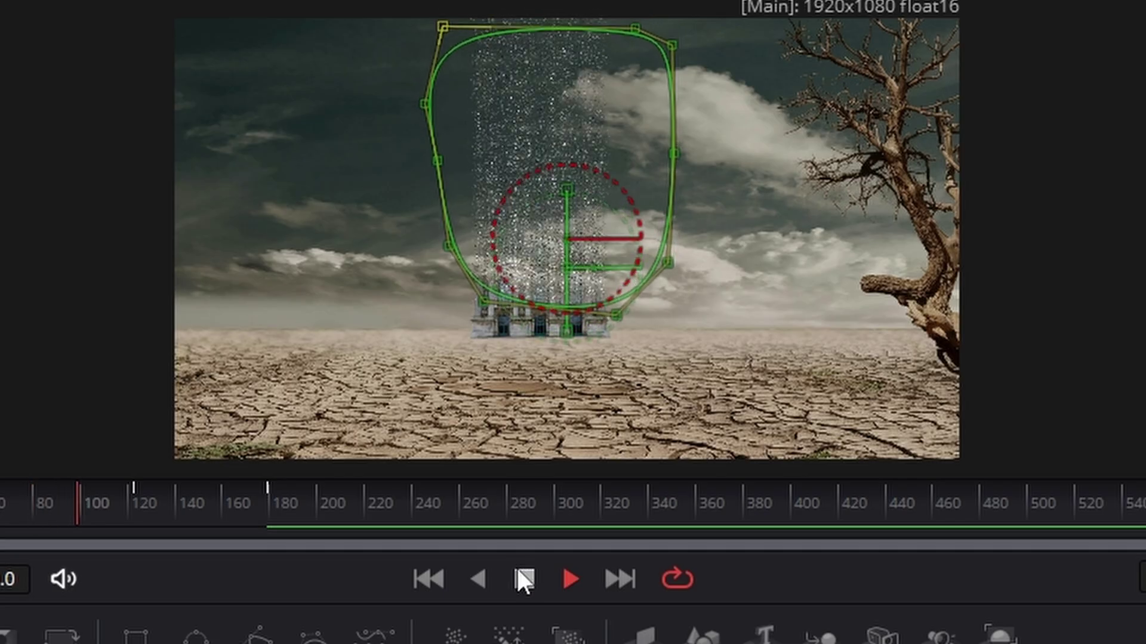
click(518, 574)
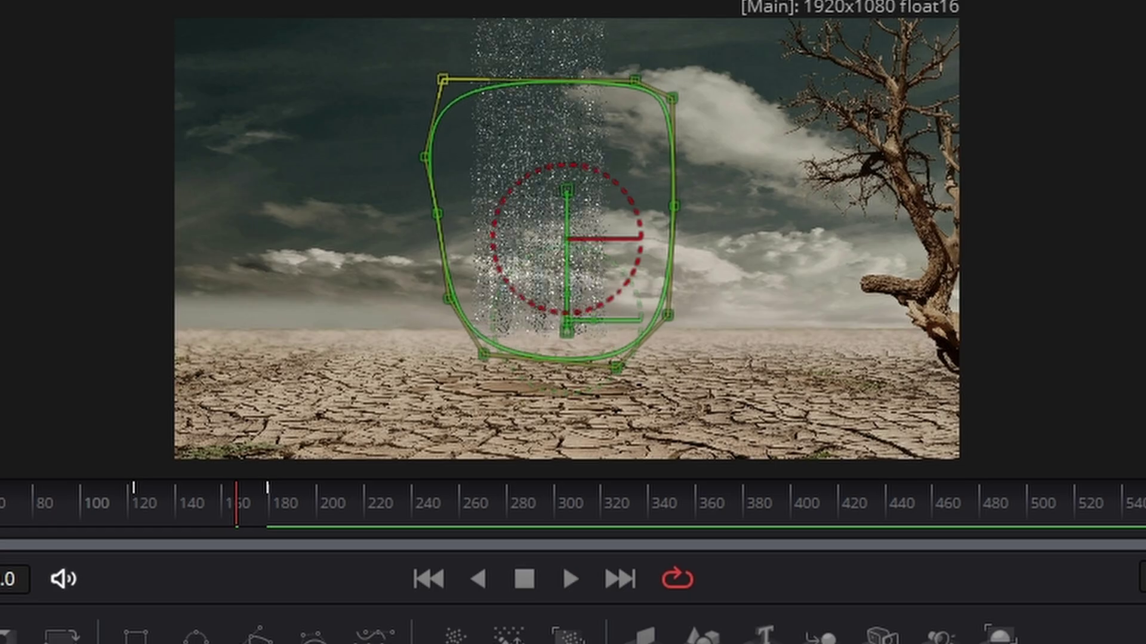
key(ctrl+k)
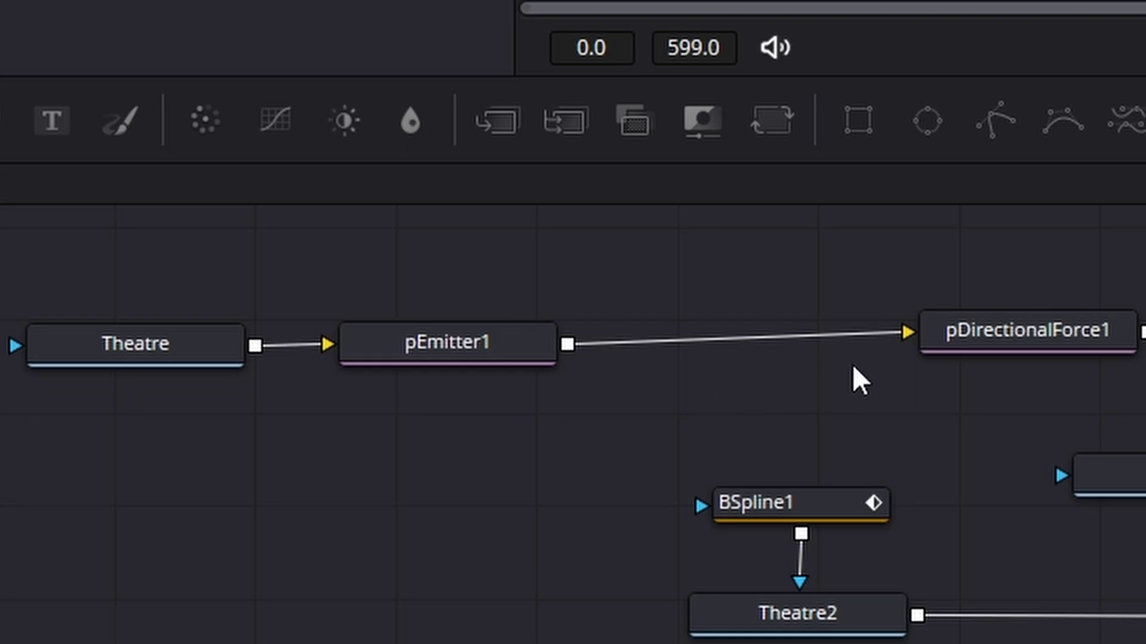
Step: Reposition the Theatre and pEmitter1 nodes in the node graph
drag(113, 260, 571, 487)
drag(485, 348, 516, 369)
click(553, 573)
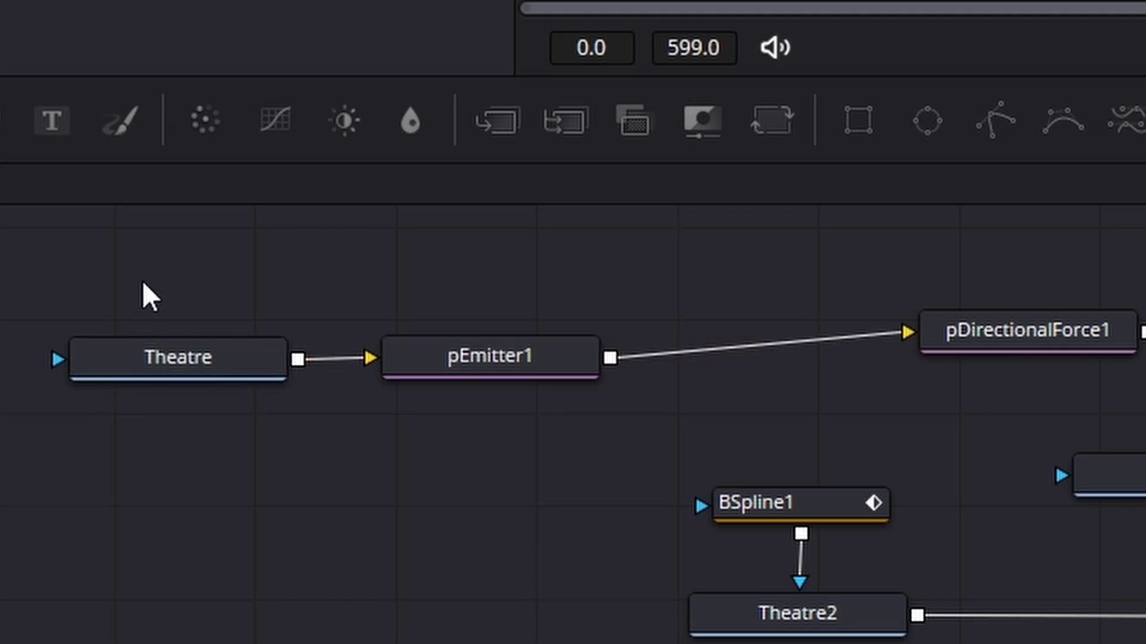
drag(144, 284, 569, 543)
drag(493, 374, 439, 361)
click(519, 529)
Step: Insert a pTurbulence node after pEmitter1 via the 'turb' tool search
click(504, 358)
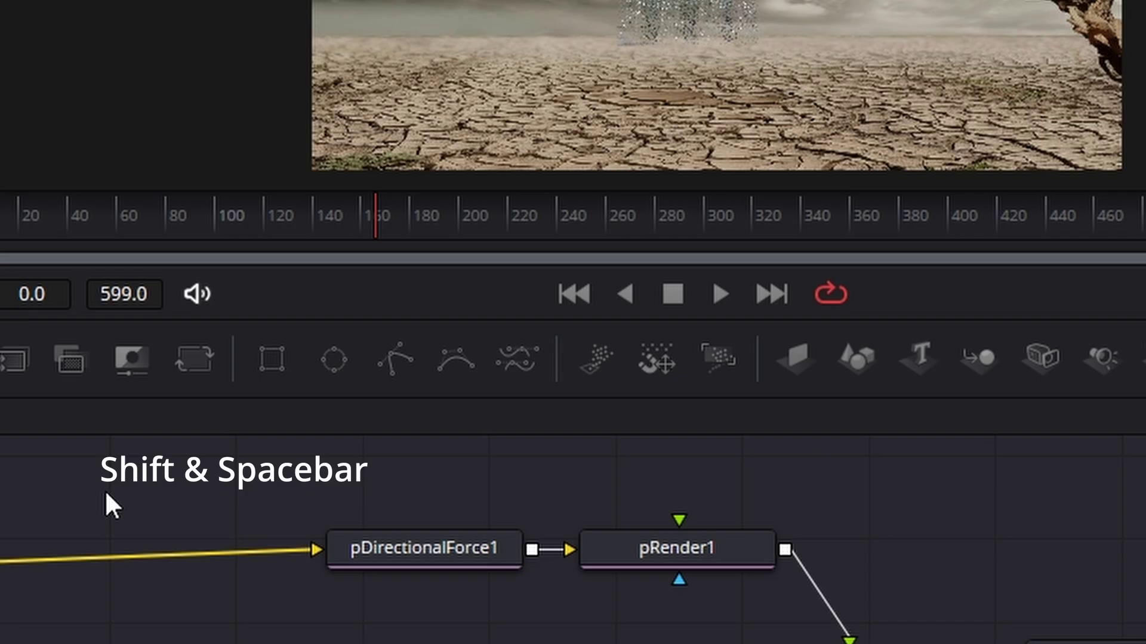
key(shift+space)
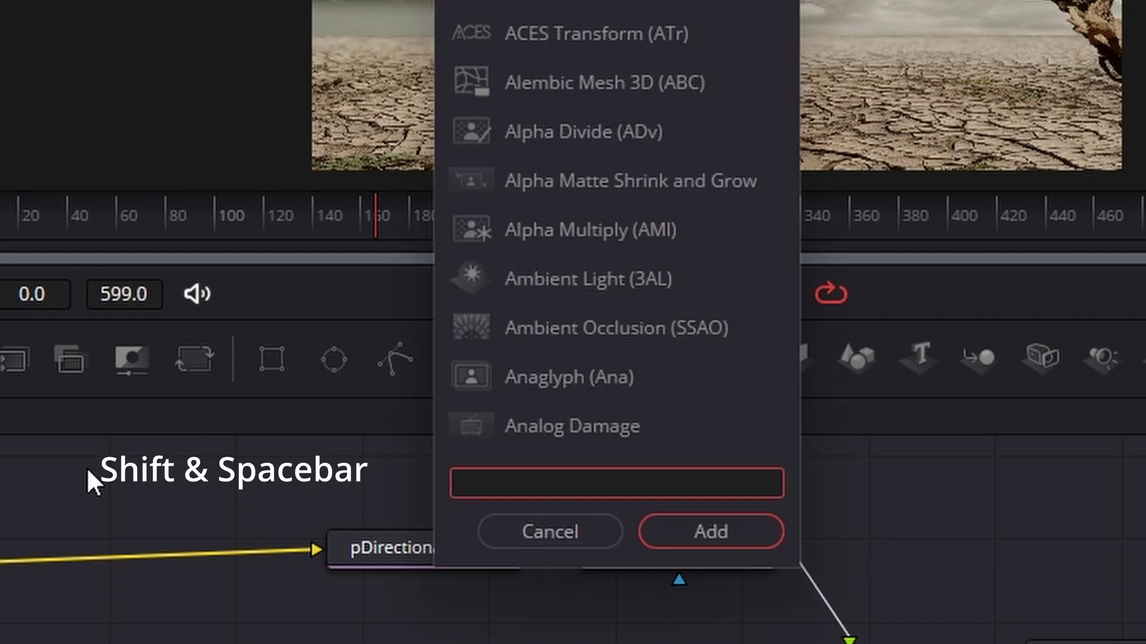
text(tu)
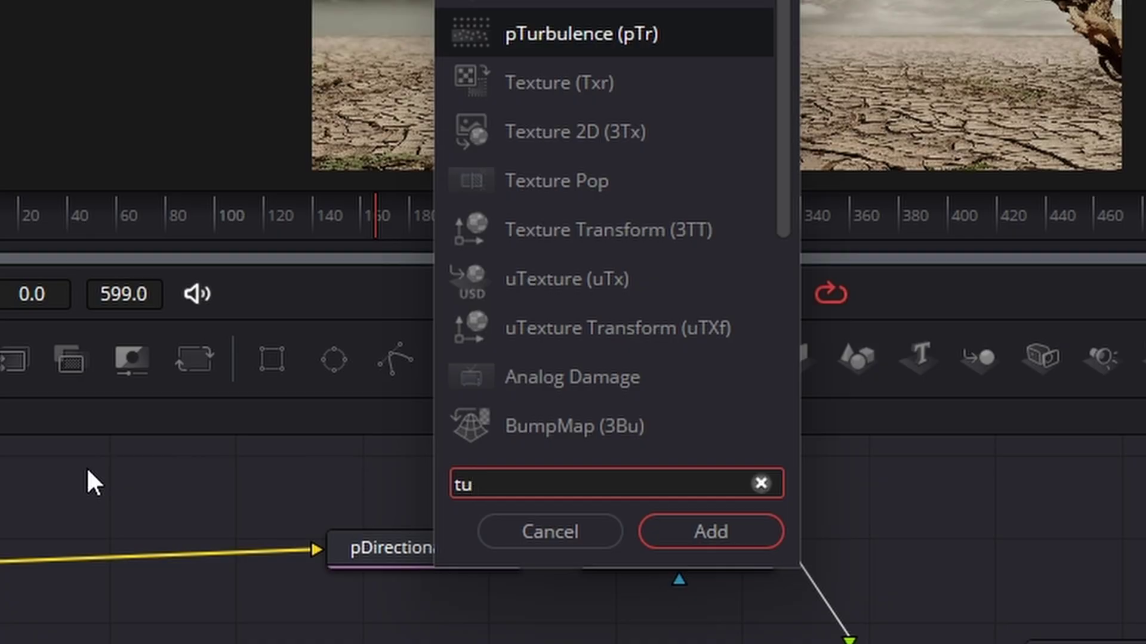
text(rb)
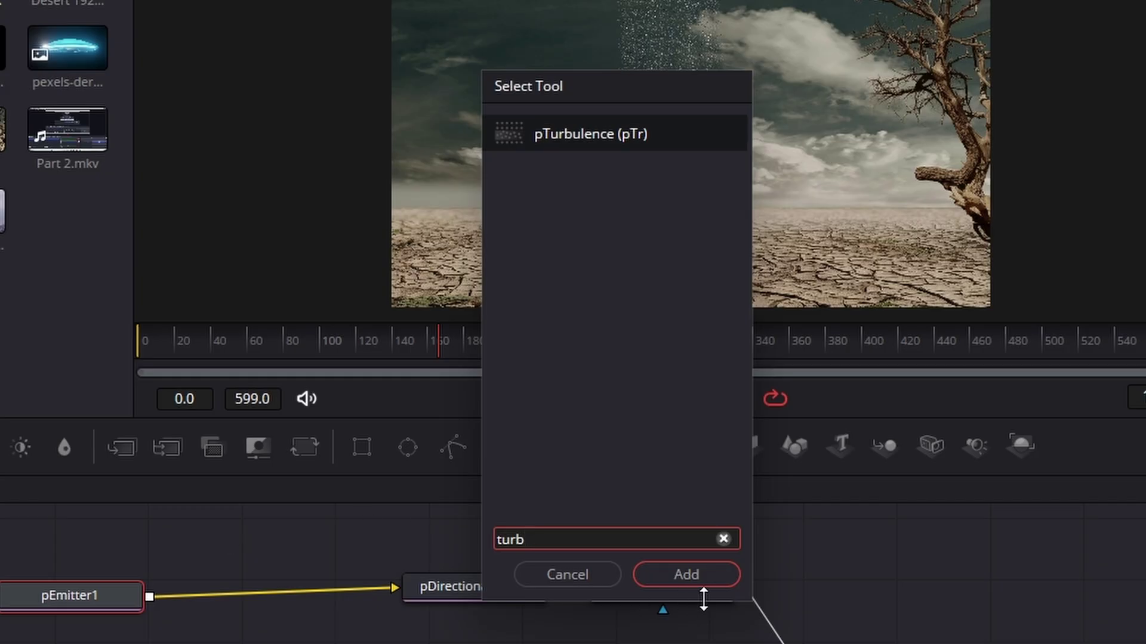
click(704, 581)
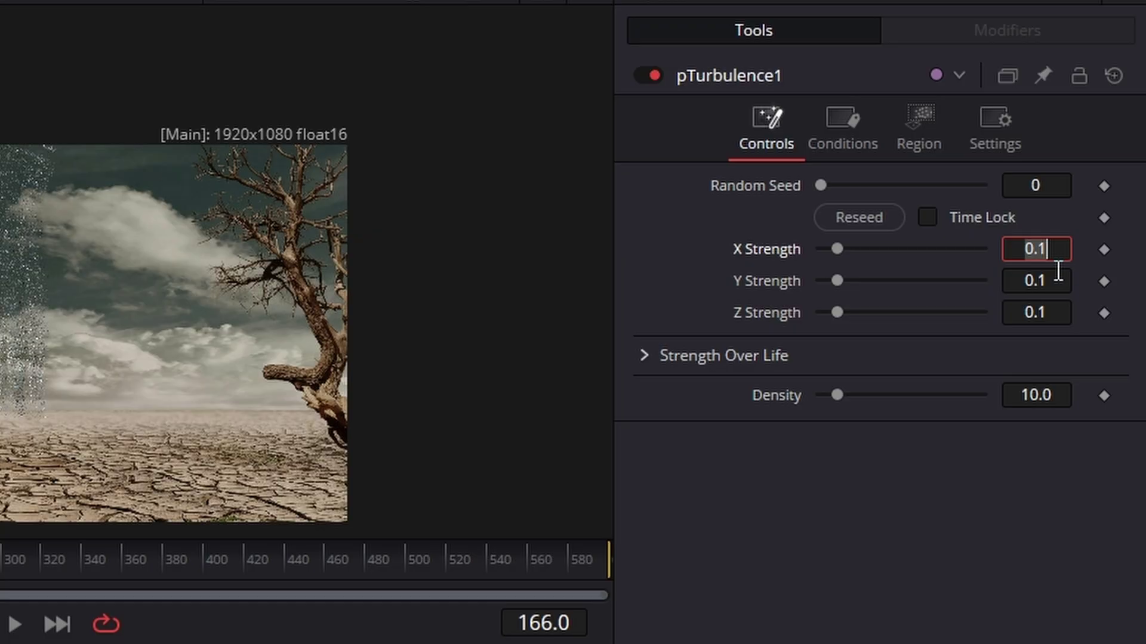
Step: Set X, Y and Z Strength to 0.2 and Density to 50, then replay from the start
text(.2)
key(Tab)
text(.2)
key(Tab)
text(.2)
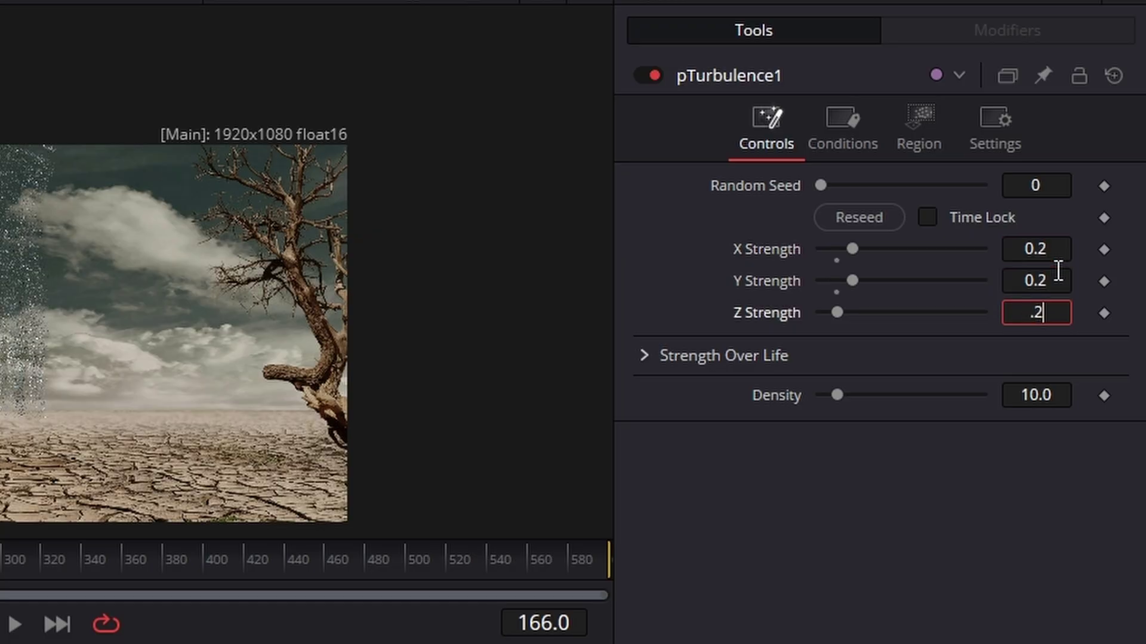
key(Tab)
text(50)
key(Tab)
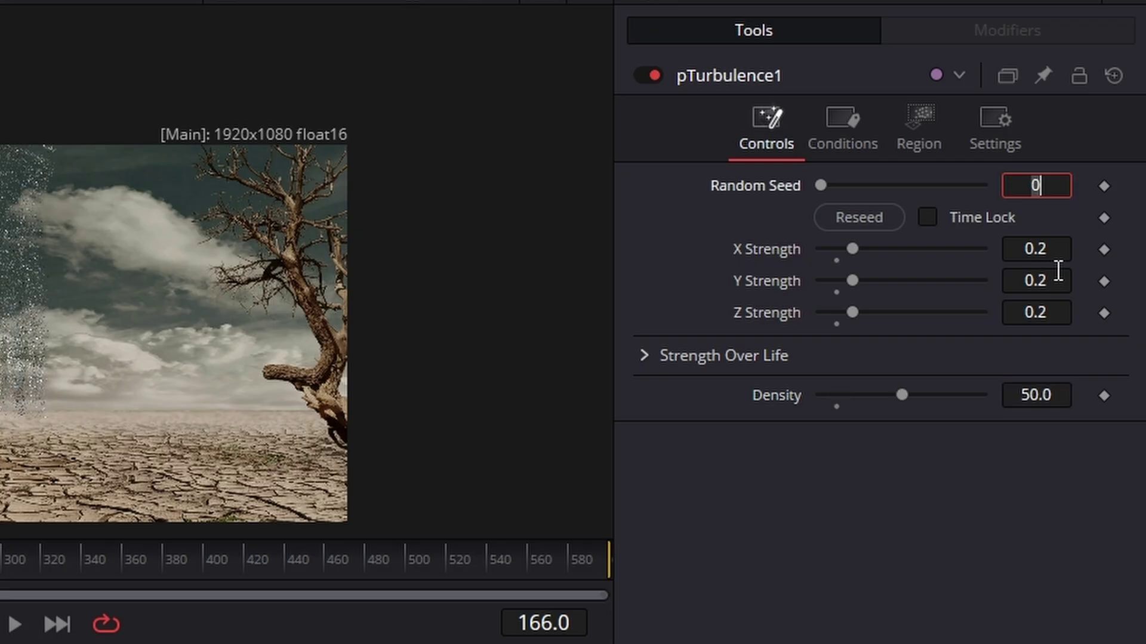
click(484, 543)
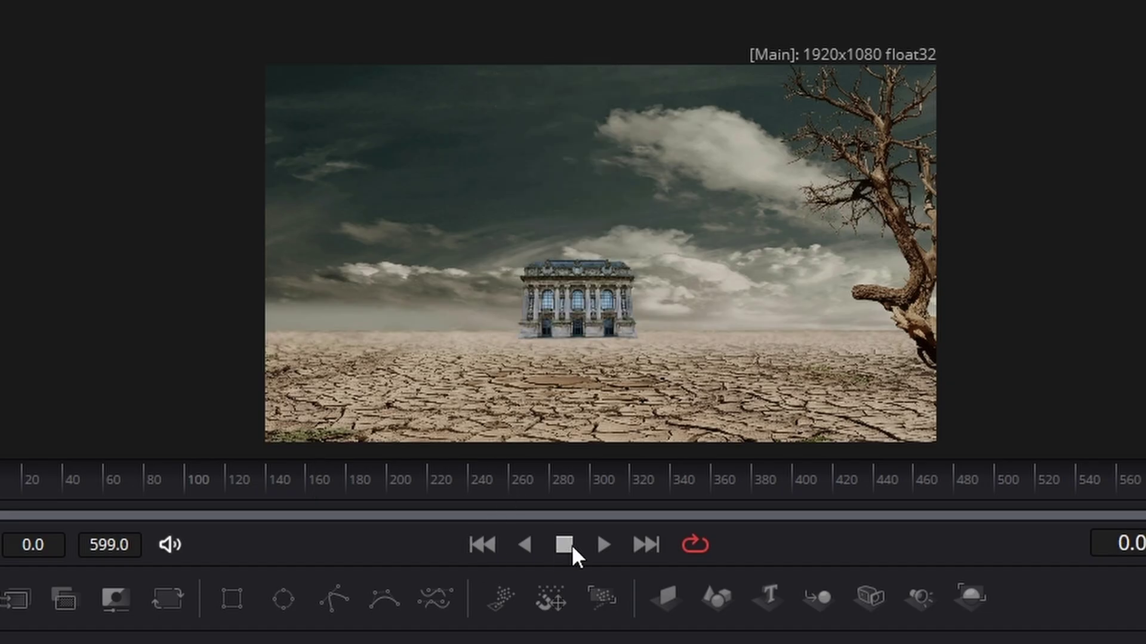
click(603, 545)
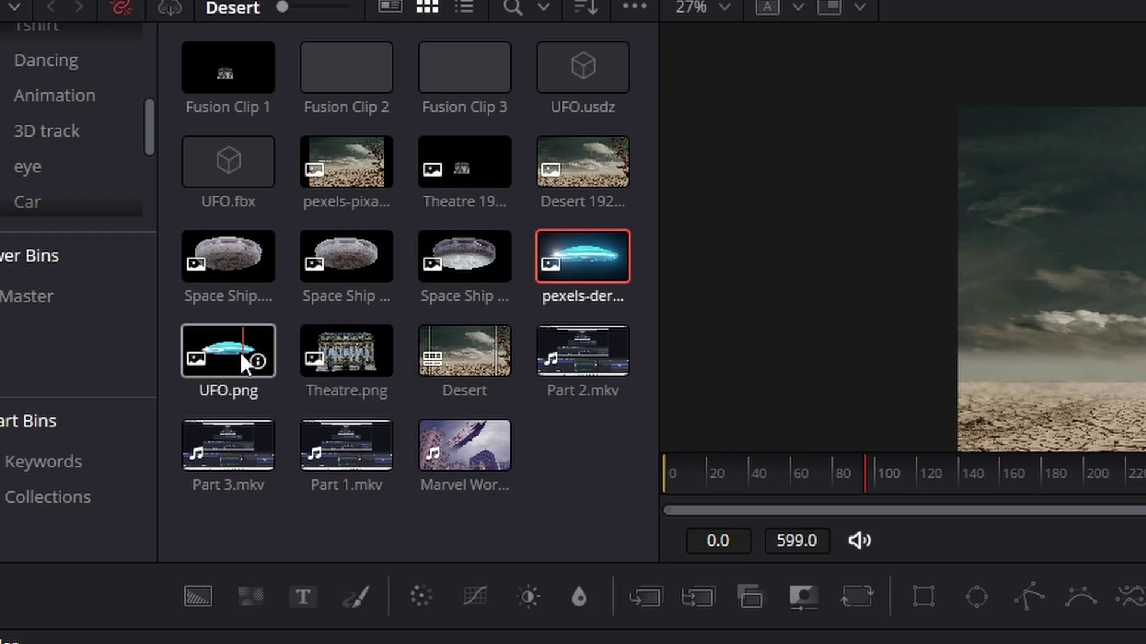
Step: Add UFO.png as a node named 'UFO' and connect it into the composite via Merge3
drag(240, 352, 673, 400)
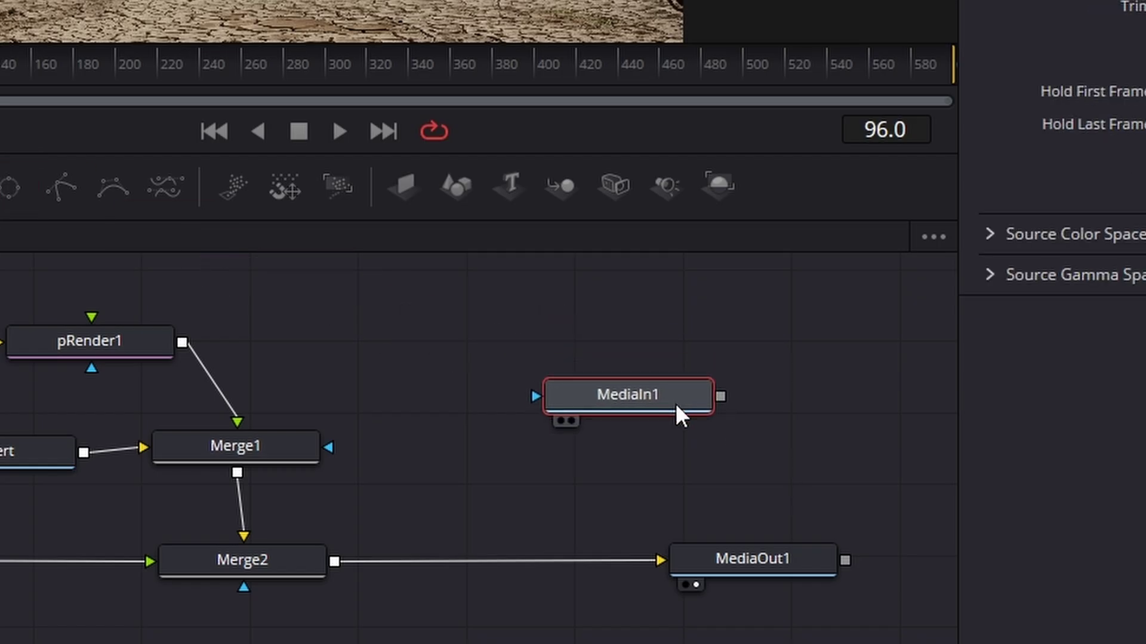
key(F2)
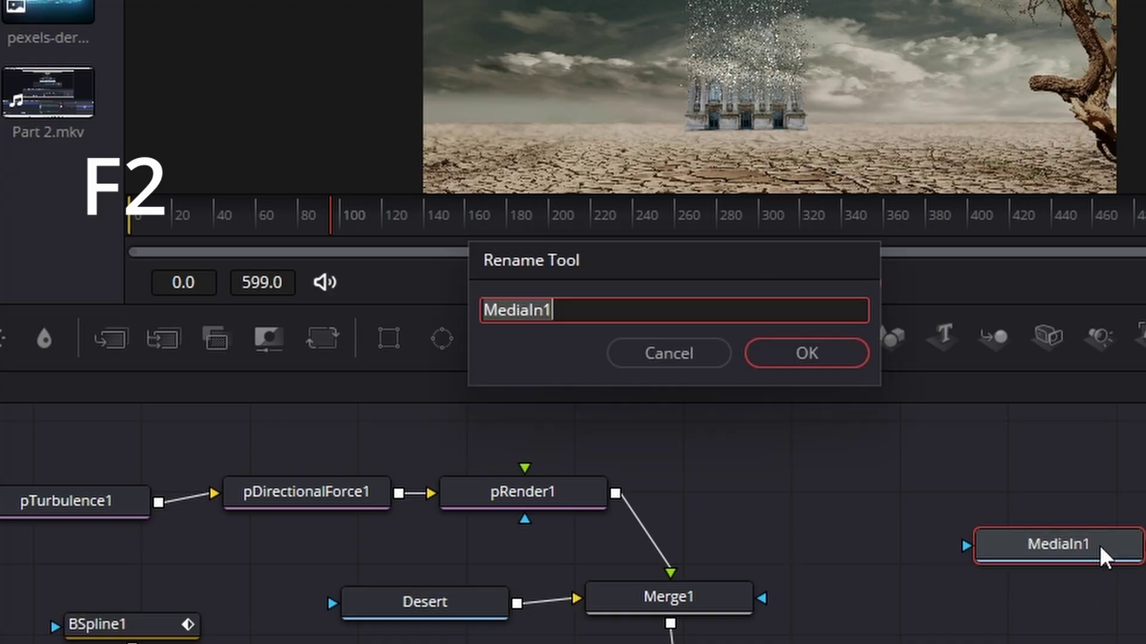
key(BackSpace)
text(UFO)
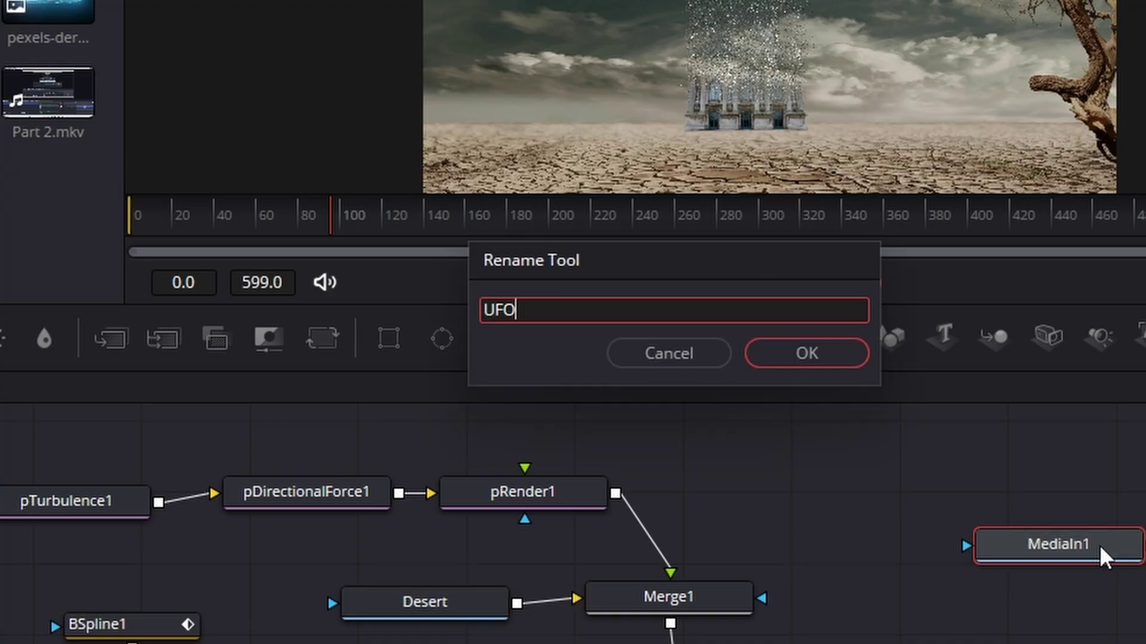
key(Return)
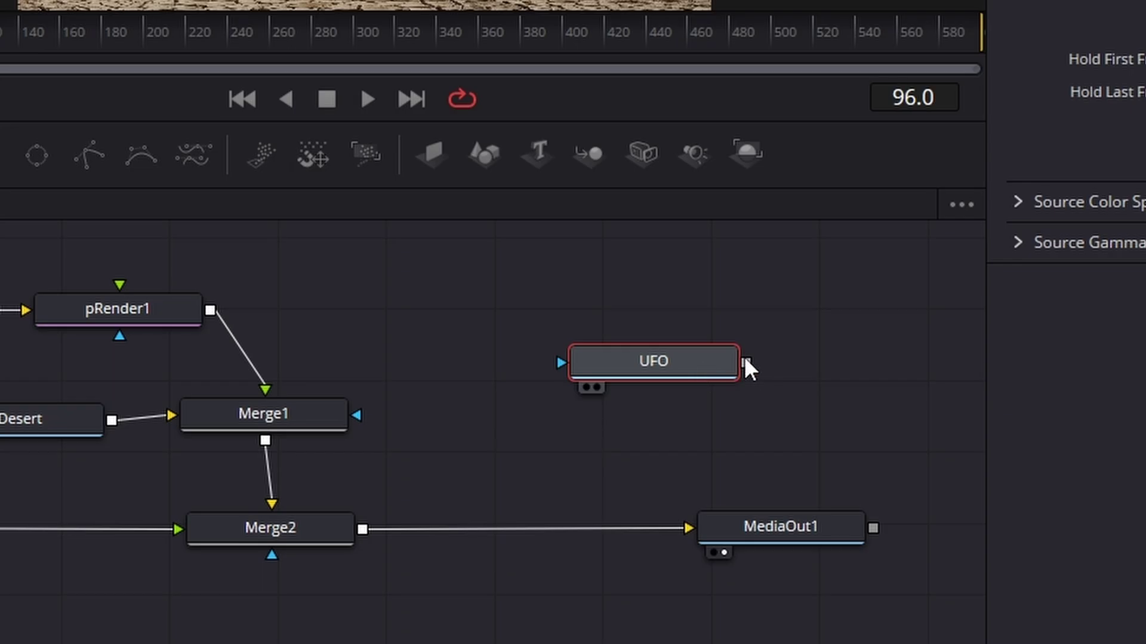
drag(745, 361, 296, 529)
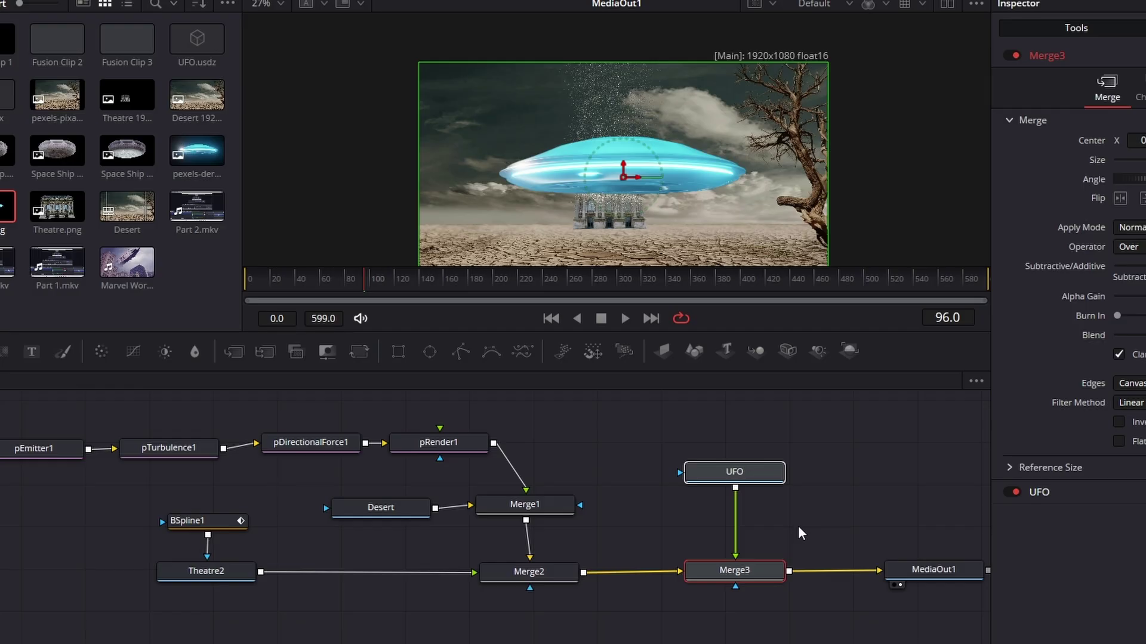
Step: Move the UFO node higher above Merge3 in the node graph
click(797, 526)
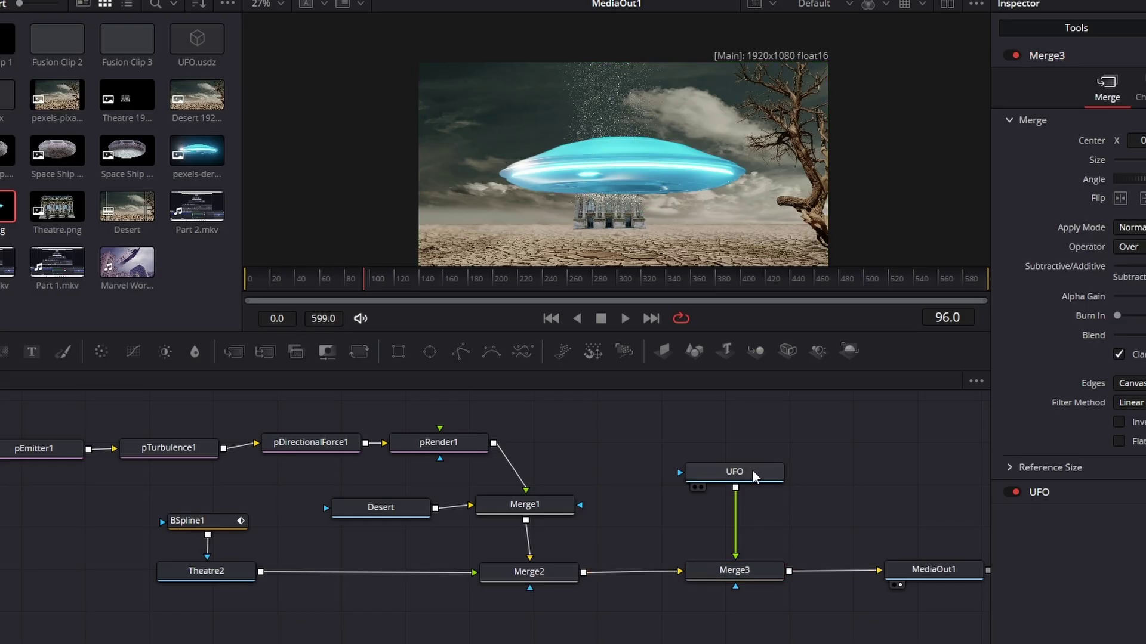
drag(746, 445, 751, 437)
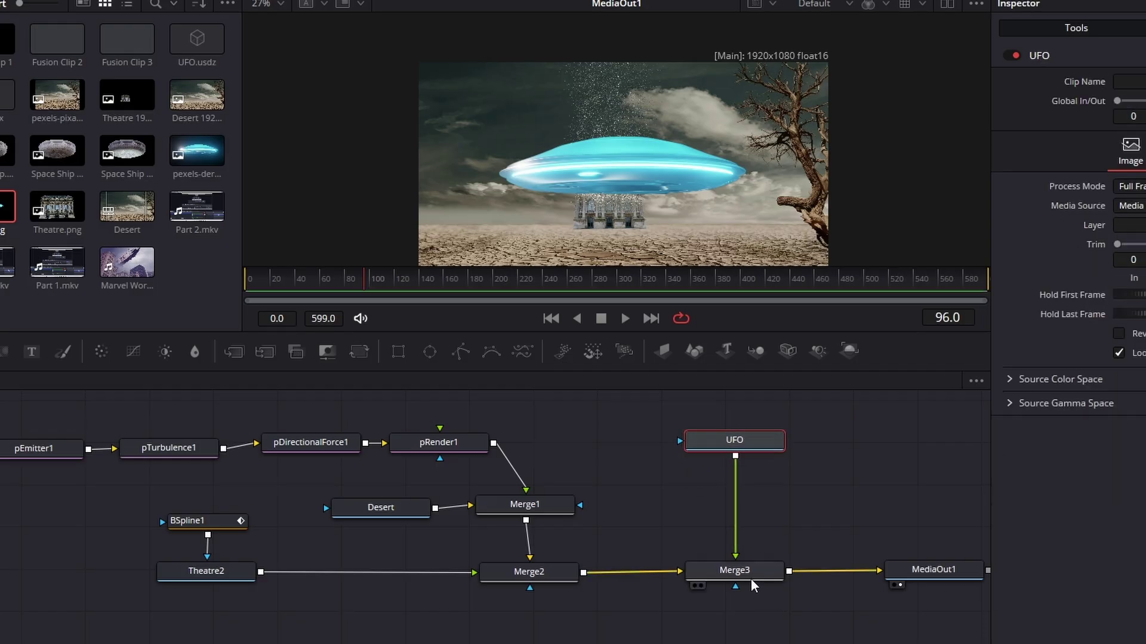
click(753, 574)
click(753, 437)
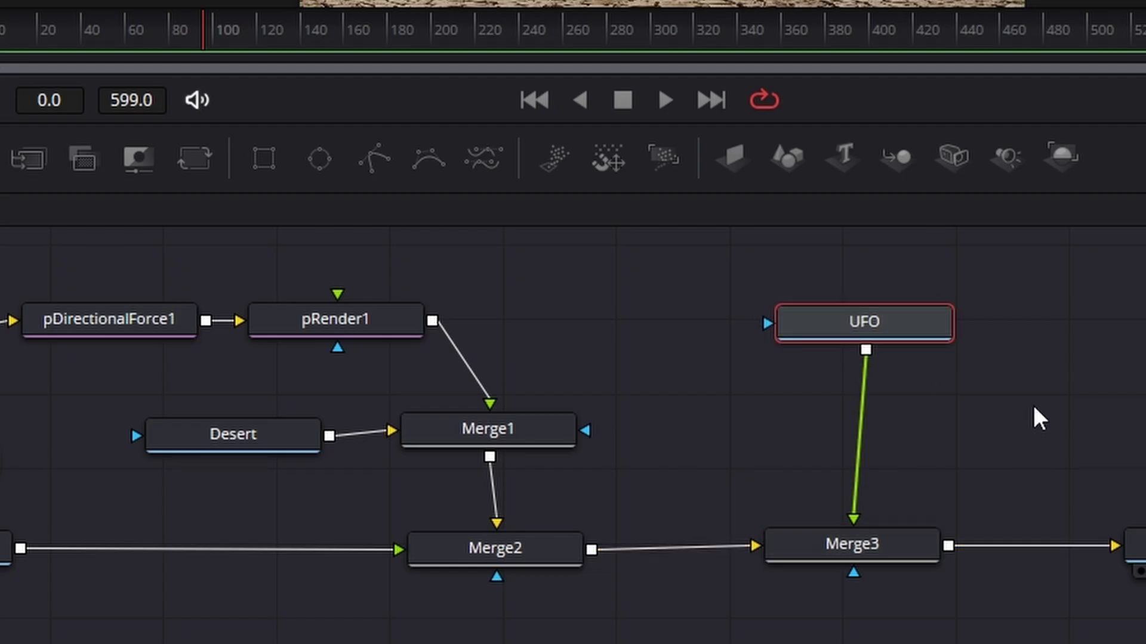
drag(875, 328, 878, 311)
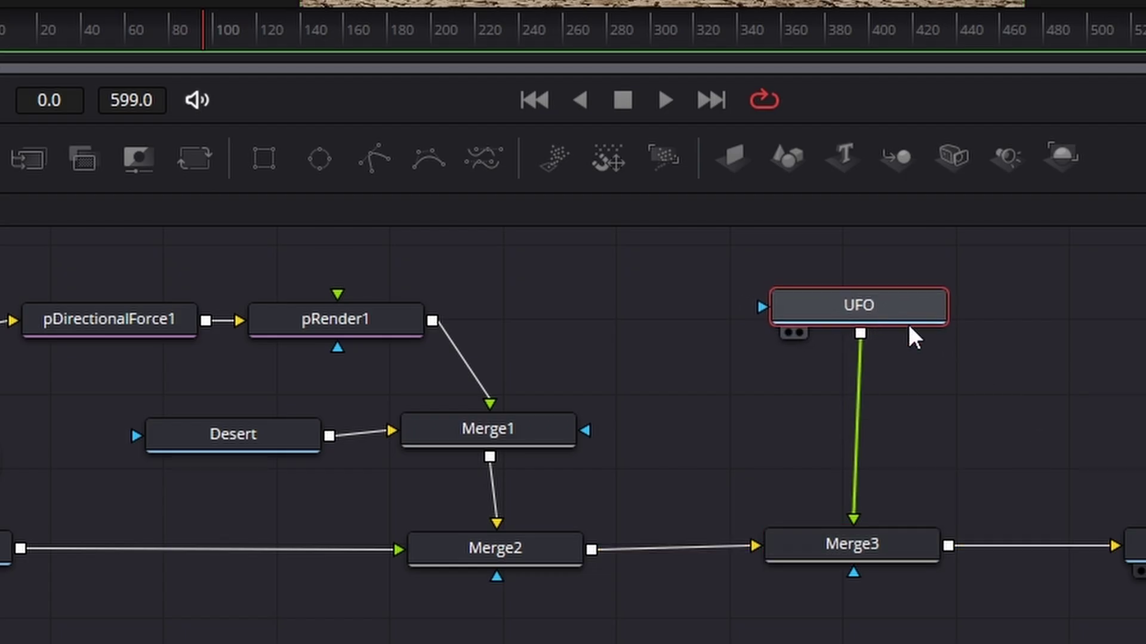
Step: Add a Transform1 node and drop it onto the UFO-to-Merge3 link
click(196, 150)
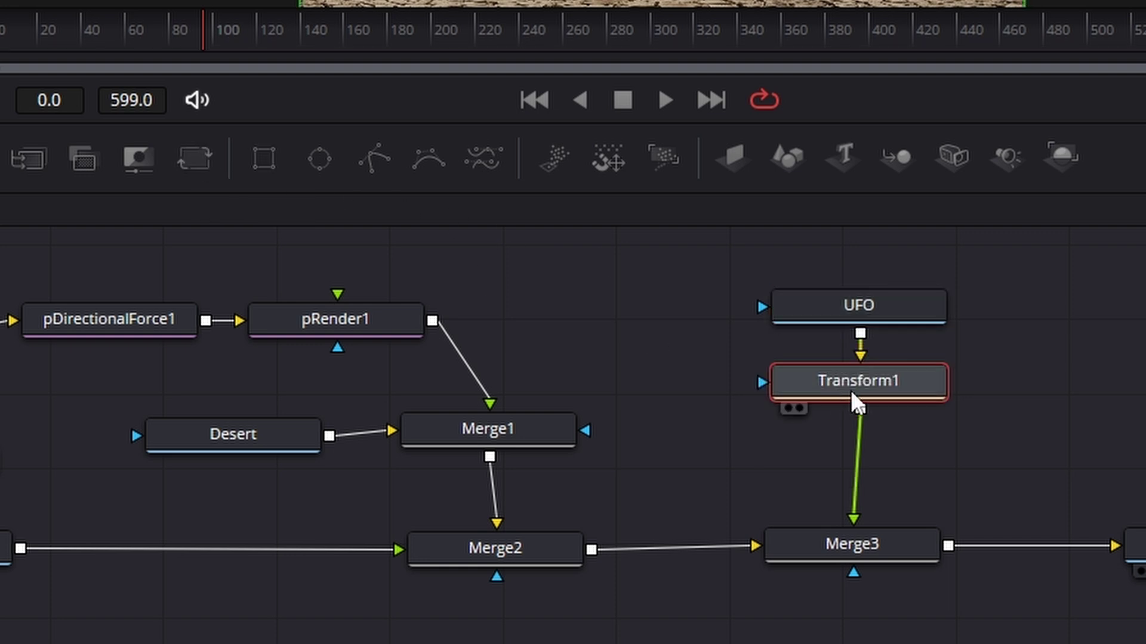
mouse_move(850, 389)
mouse_down()
mouse_move(863, 450)
mouse_move(842, 403)
mouse_move(869, 401)
mouse_up()
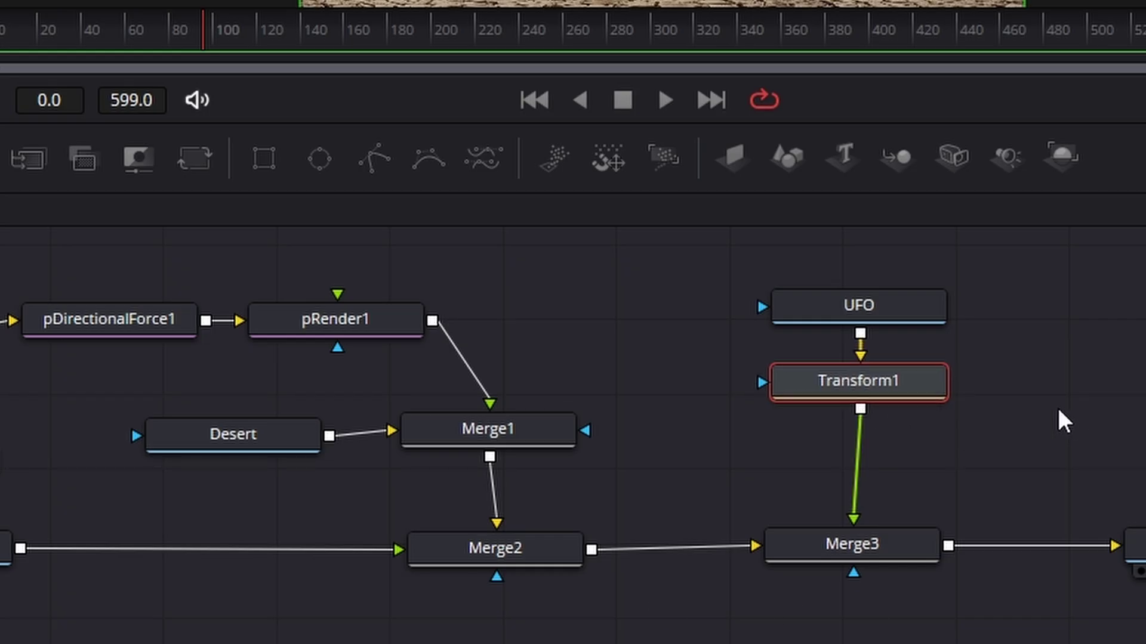
key(ctrl+z)
click(868, 305)
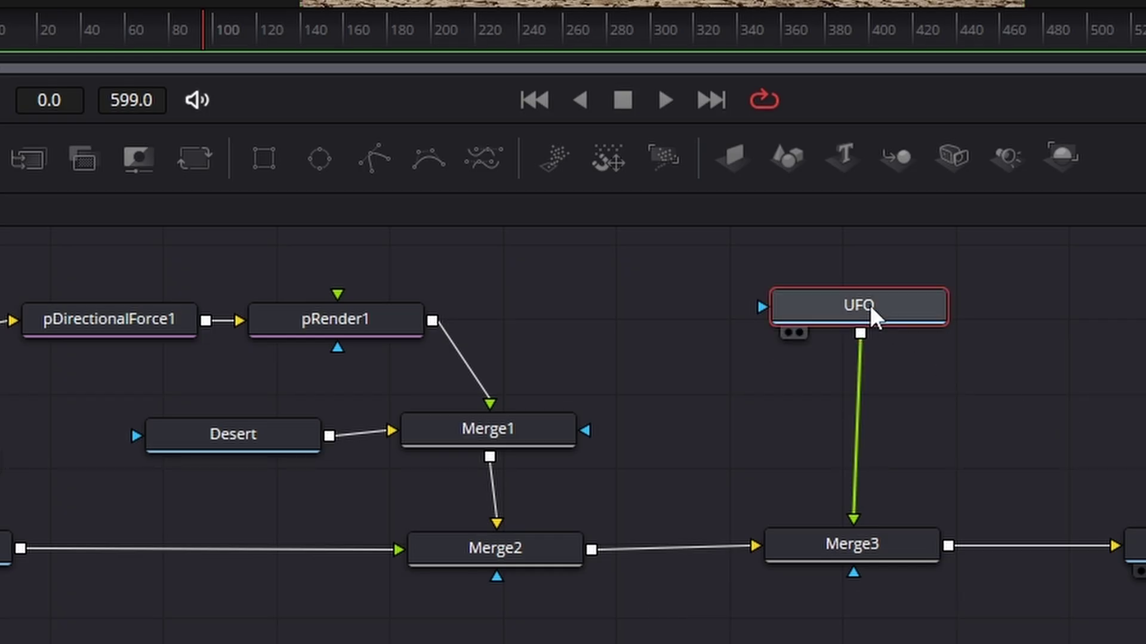
click(193, 153)
mouse_move(918, 401)
mouse_down()
mouse_move(922, 438)
mouse_move(916, 415)
mouse_up()
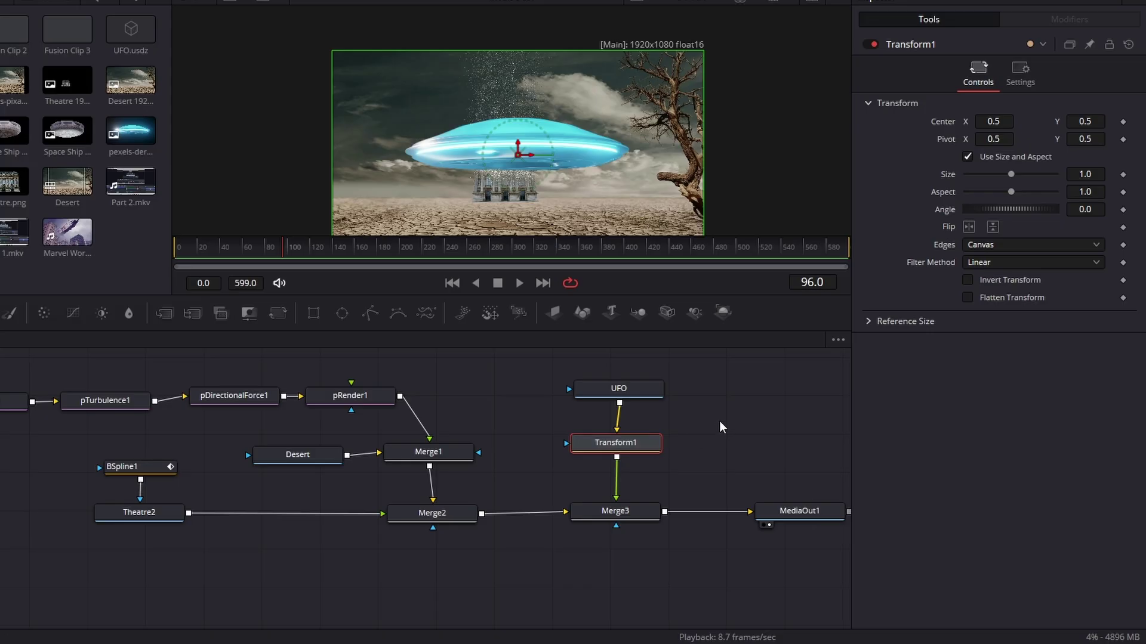
key(Delete)
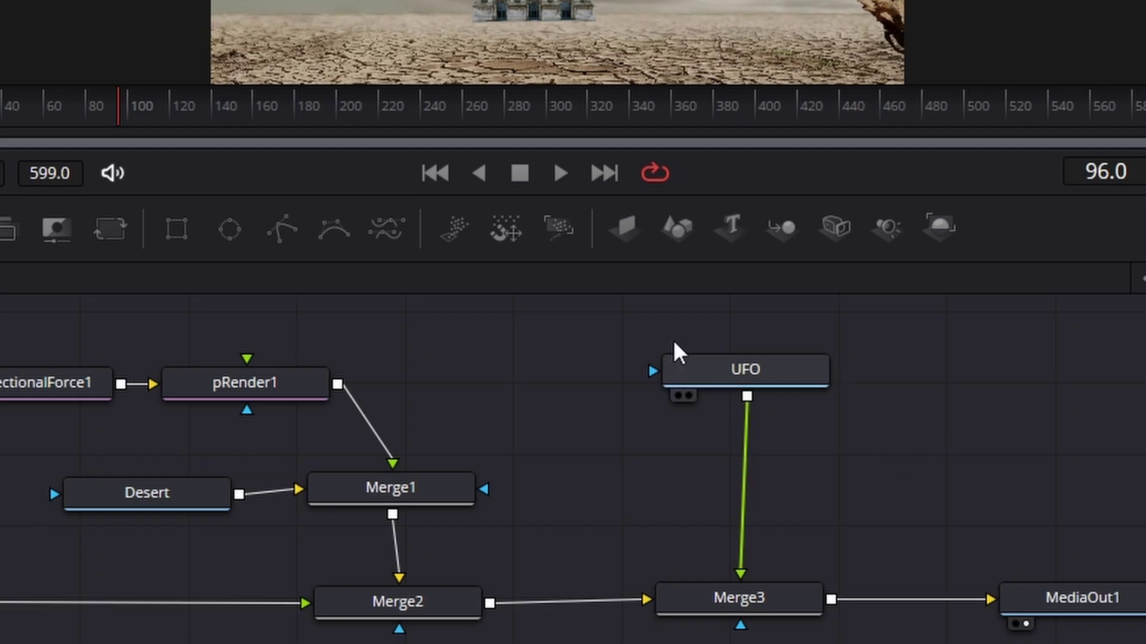
click(121, 220)
drag(912, 426, 1041, 442)
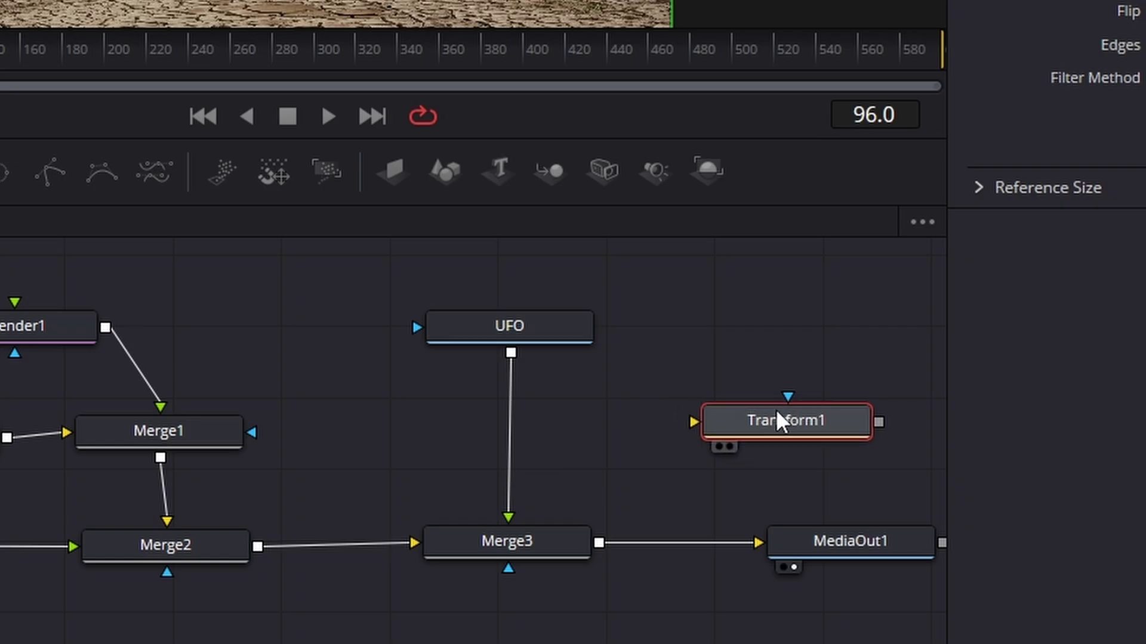
drag(804, 375, 804, 367)
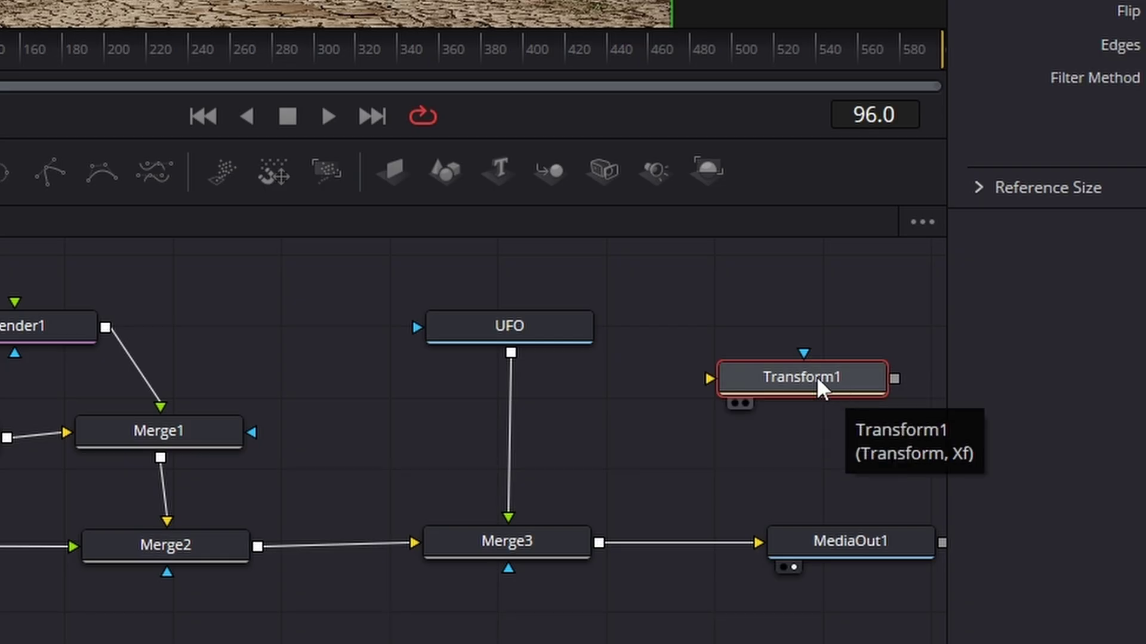
drag(818, 389, 544, 400)
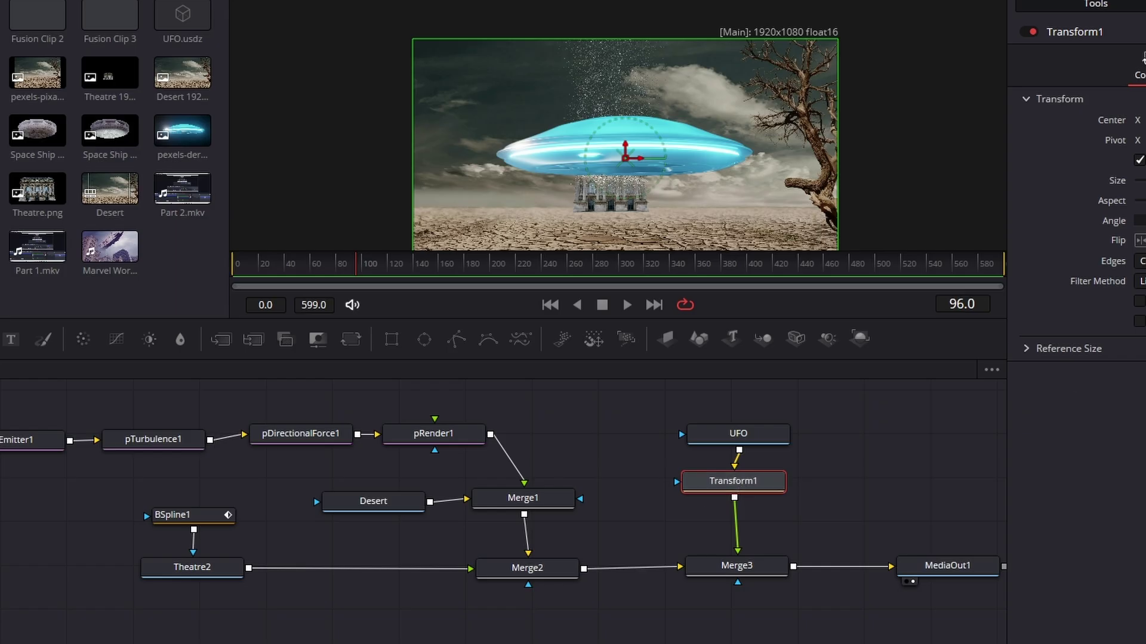
Step: Scale the UFO to 0.44 and place its Center high in the sky near 0.475, 0.83
drag(897, 315, 846, 326)
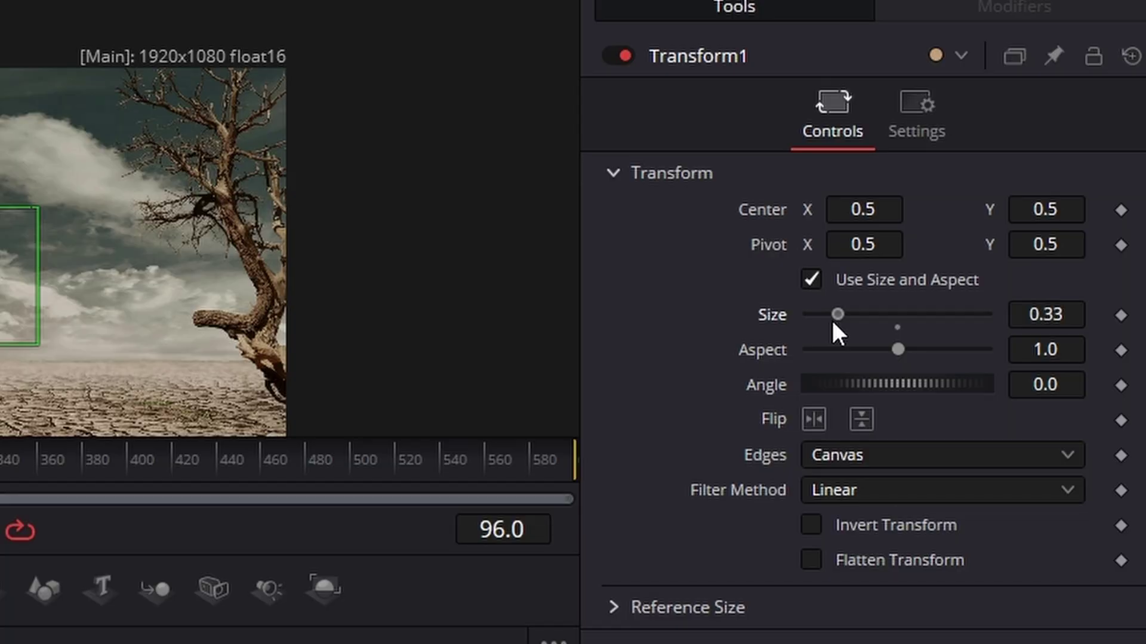
drag(837, 315, 857, 314)
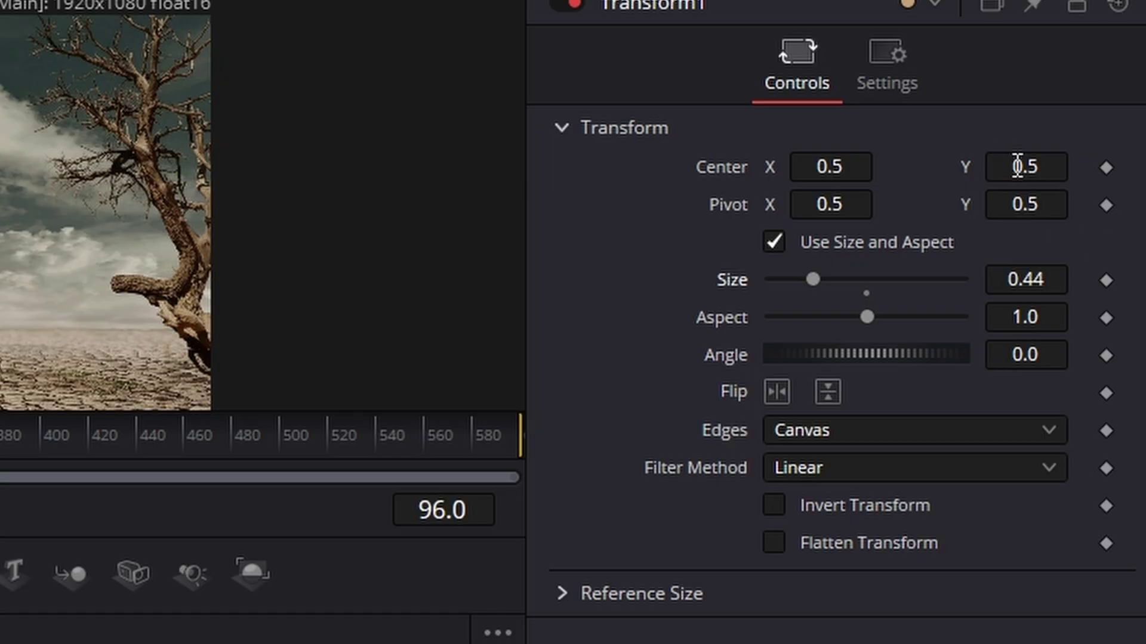
drag(1020, 164, 1050, 165)
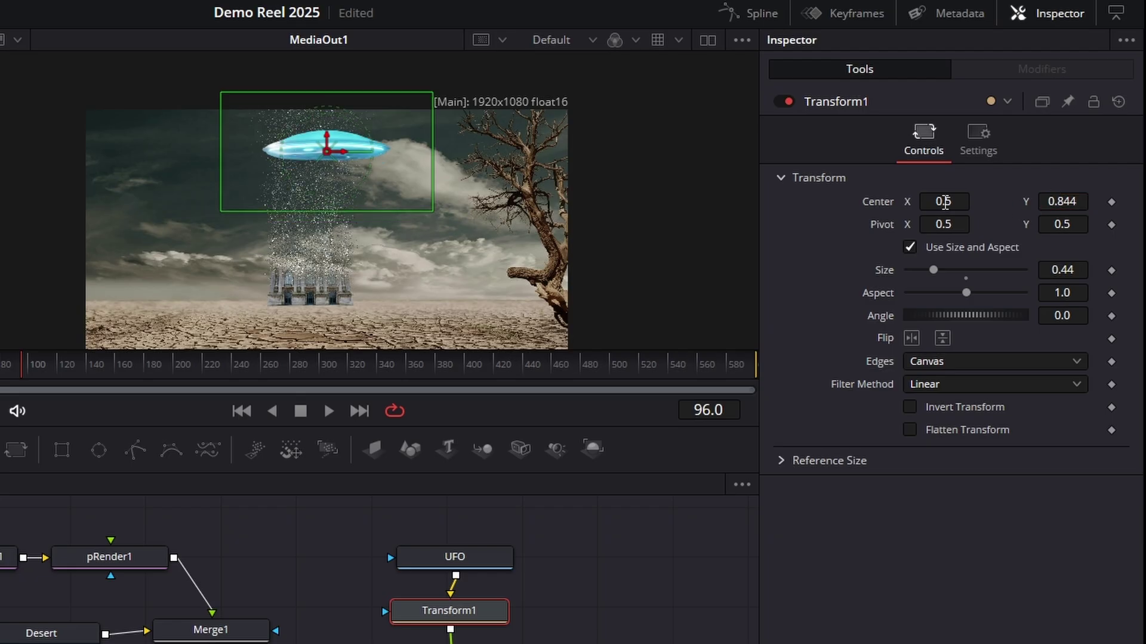
drag(945, 201, 939, 202)
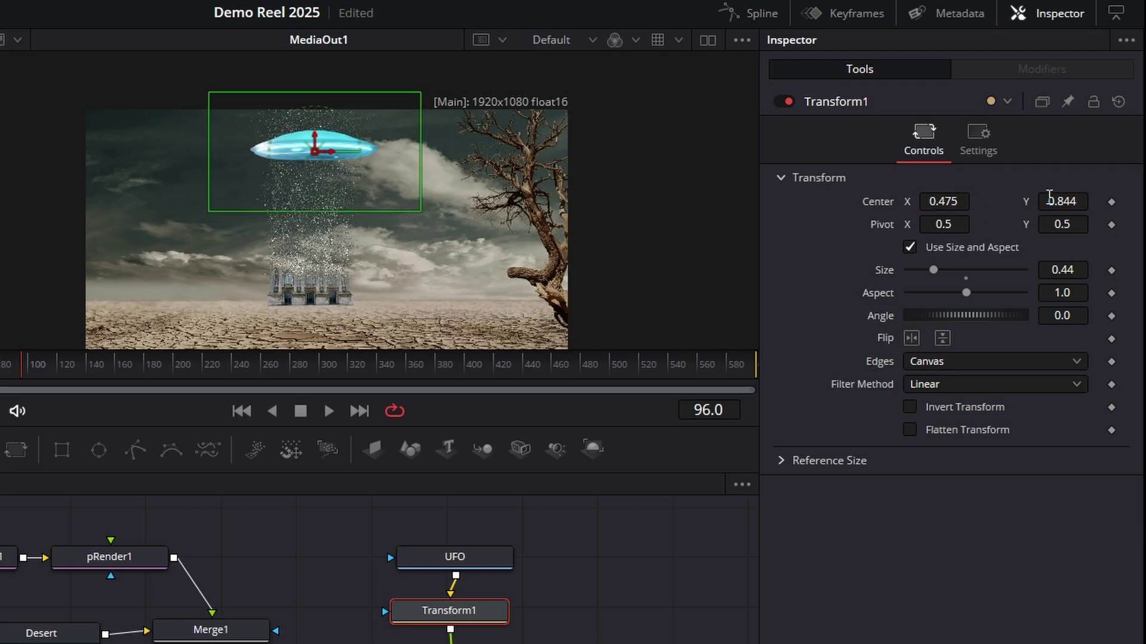
drag(1064, 201, 1059, 201)
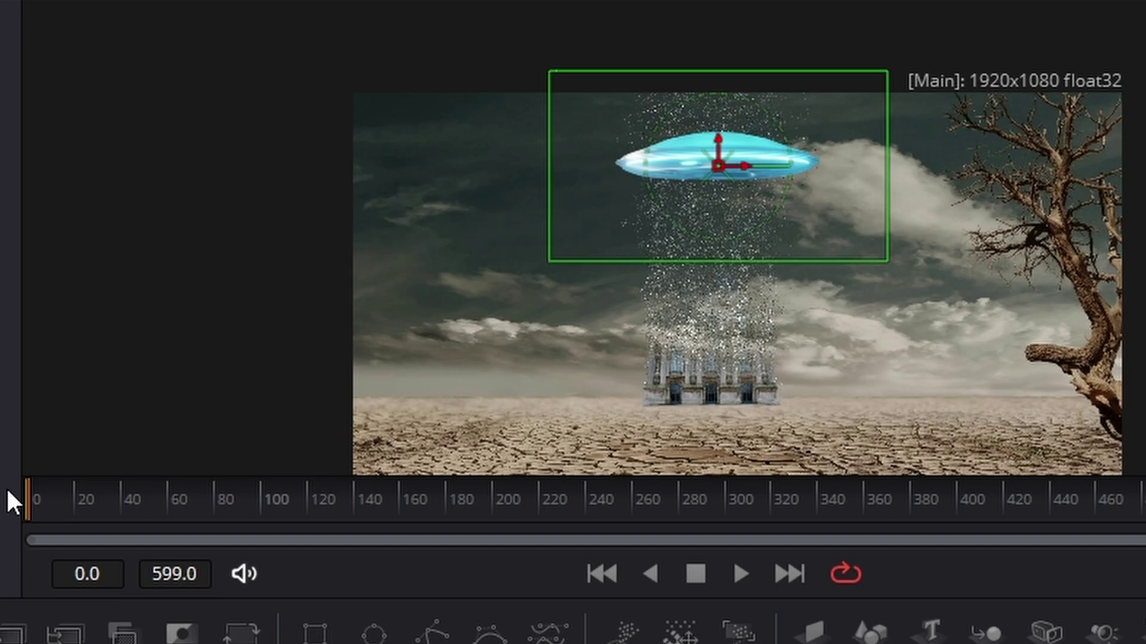
Step: Keyframe the UFO's Center at frames 40 and 200, then slide it off-screen left at frame 0
click(92, 495)
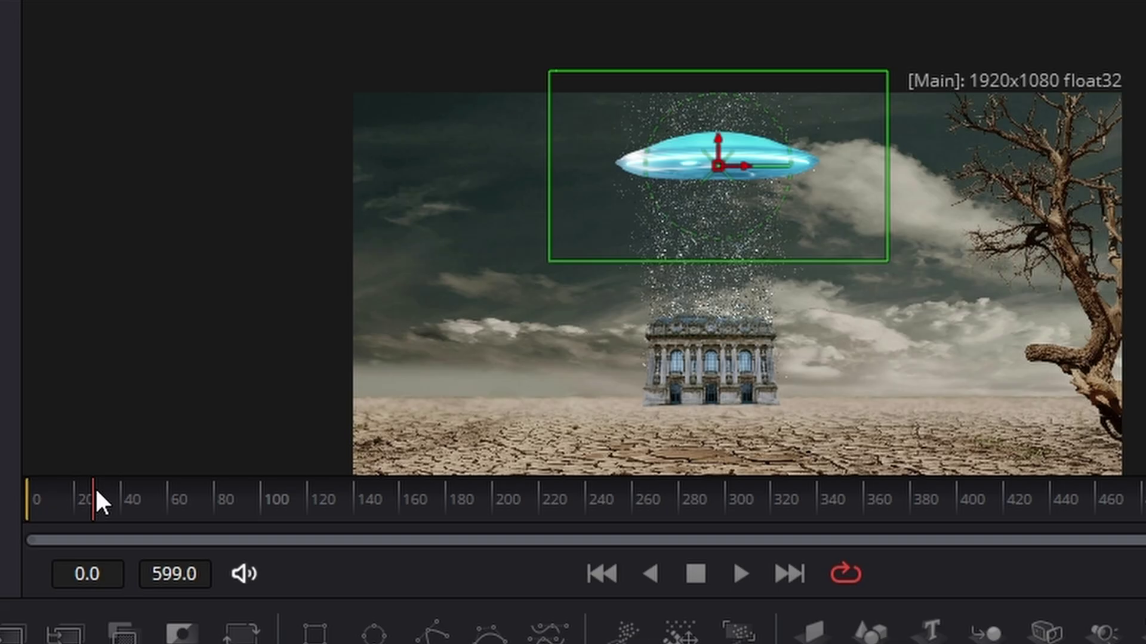
drag(30, 506, 123, 512)
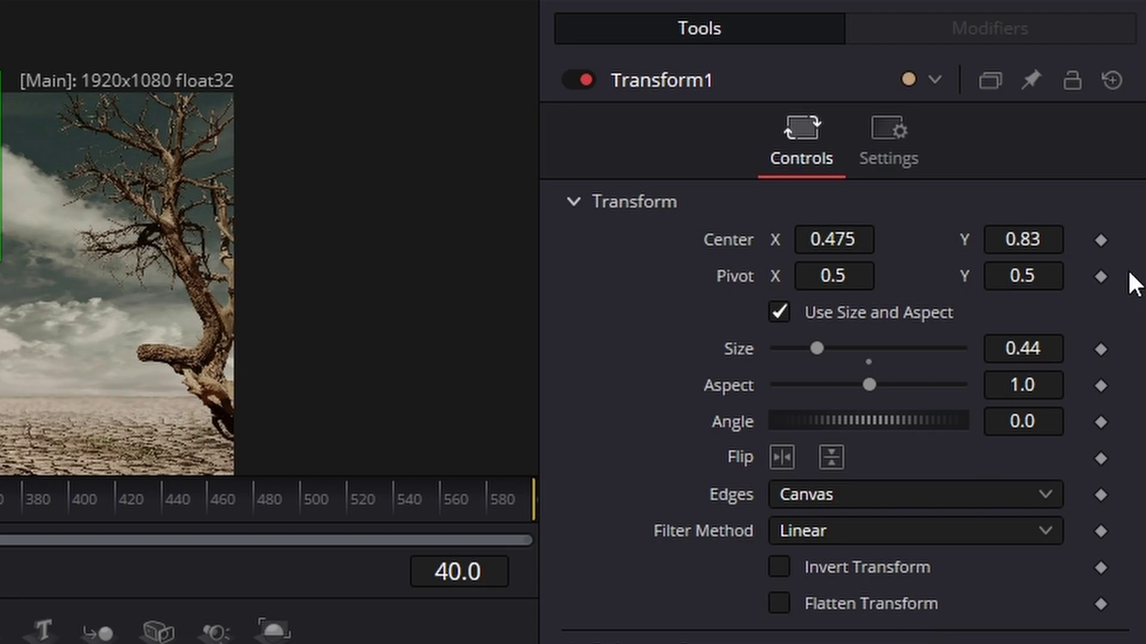
click(1100, 238)
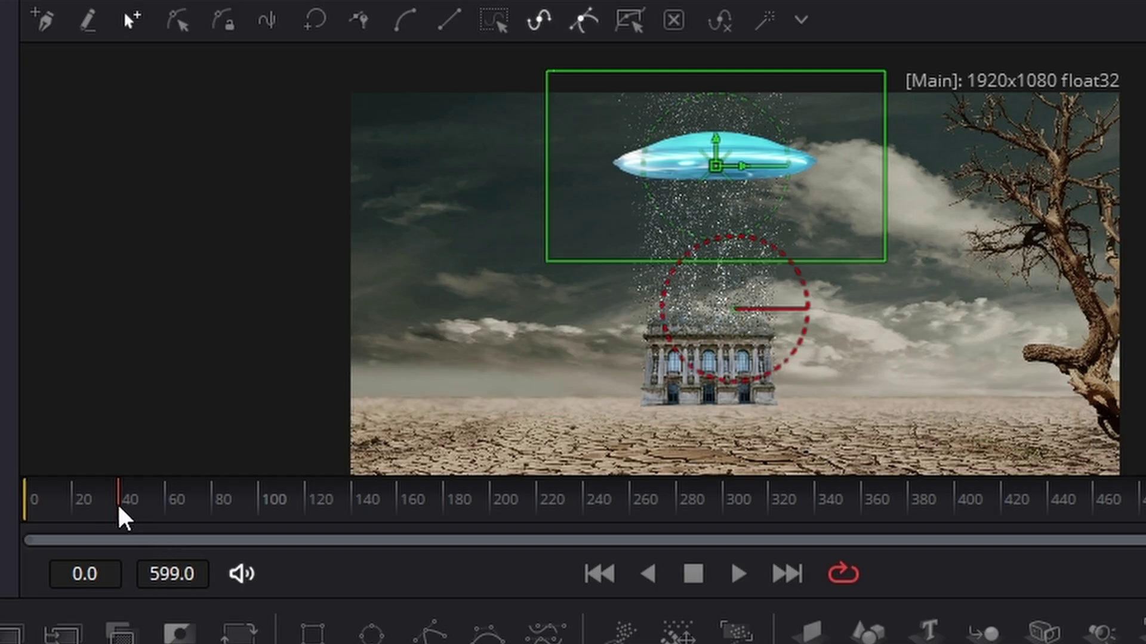
drag(116, 503, 492, 536)
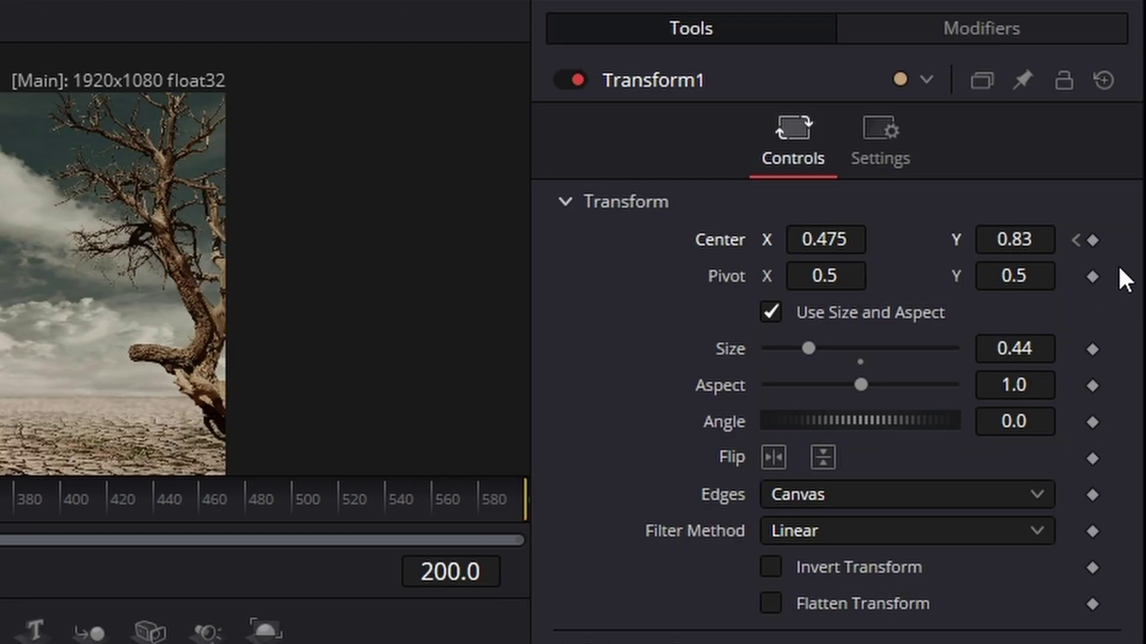
click(1091, 239)
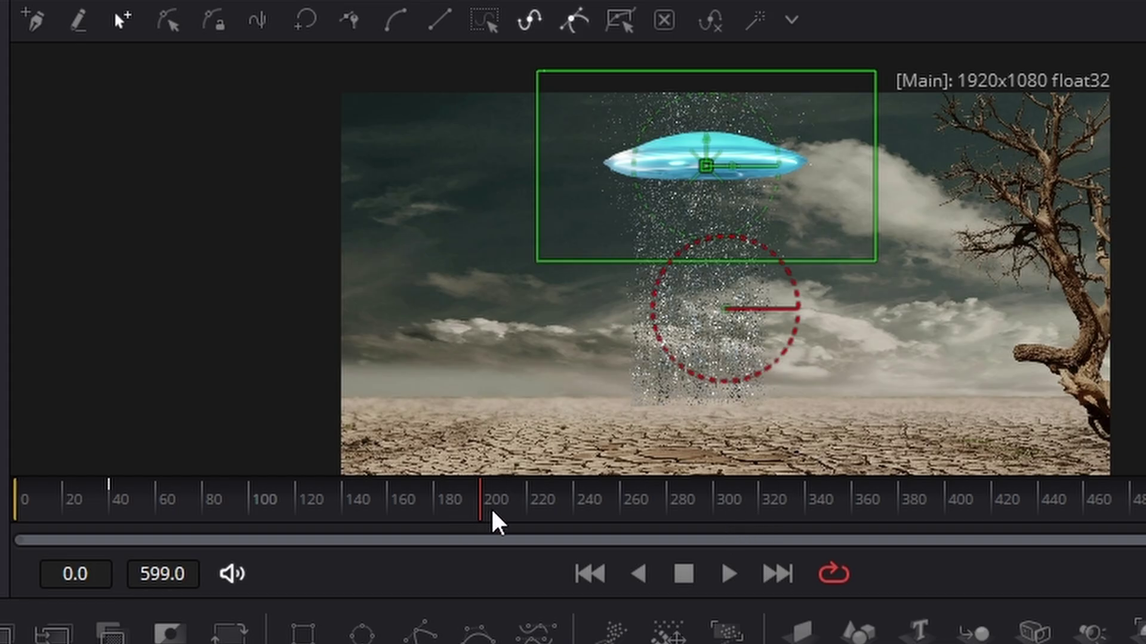
click(341, 519)
drag(283, 525, 161, 521)
click(13, 516)
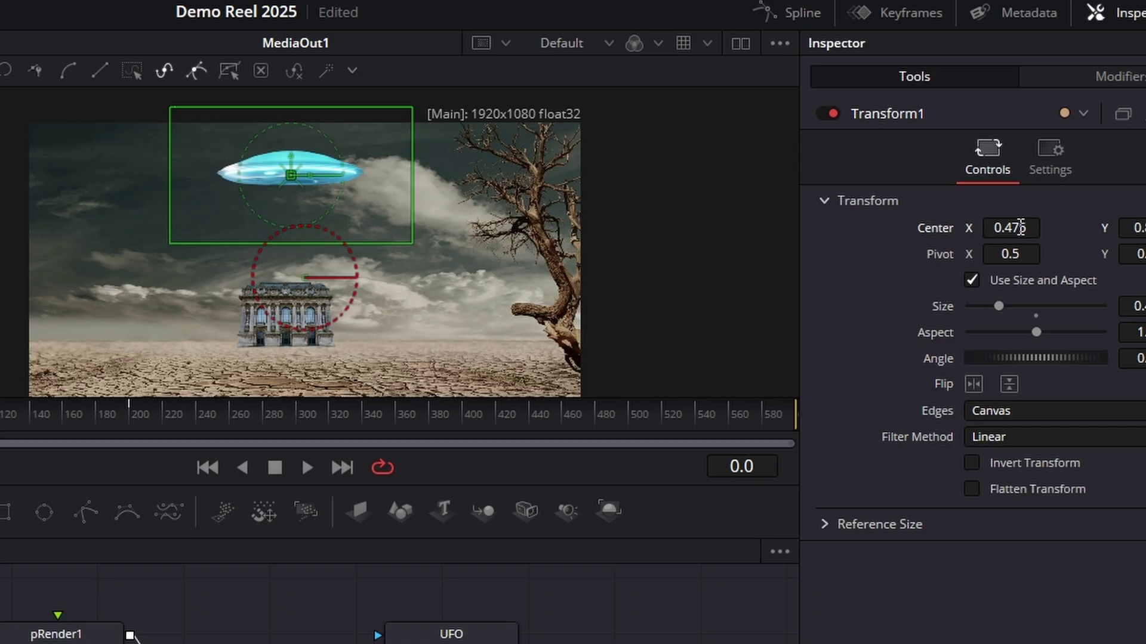
drag(1020, 228, 993, 227)
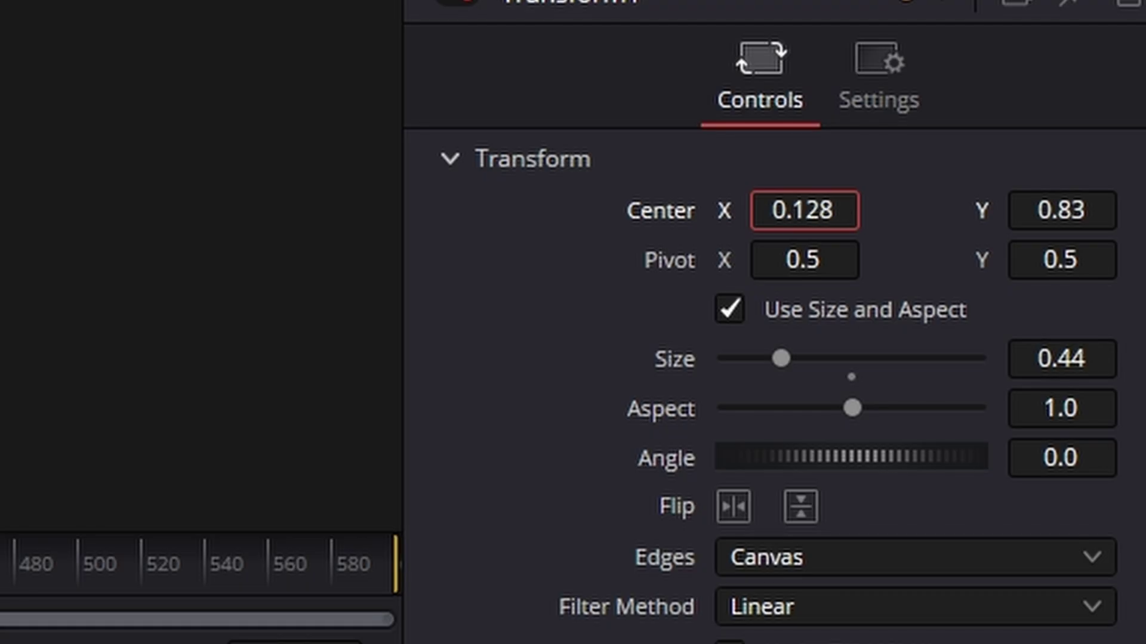
Step: Push the UFO's starting Center X further left and preview the fly-in playback
drag(804, 210, 787, 210)
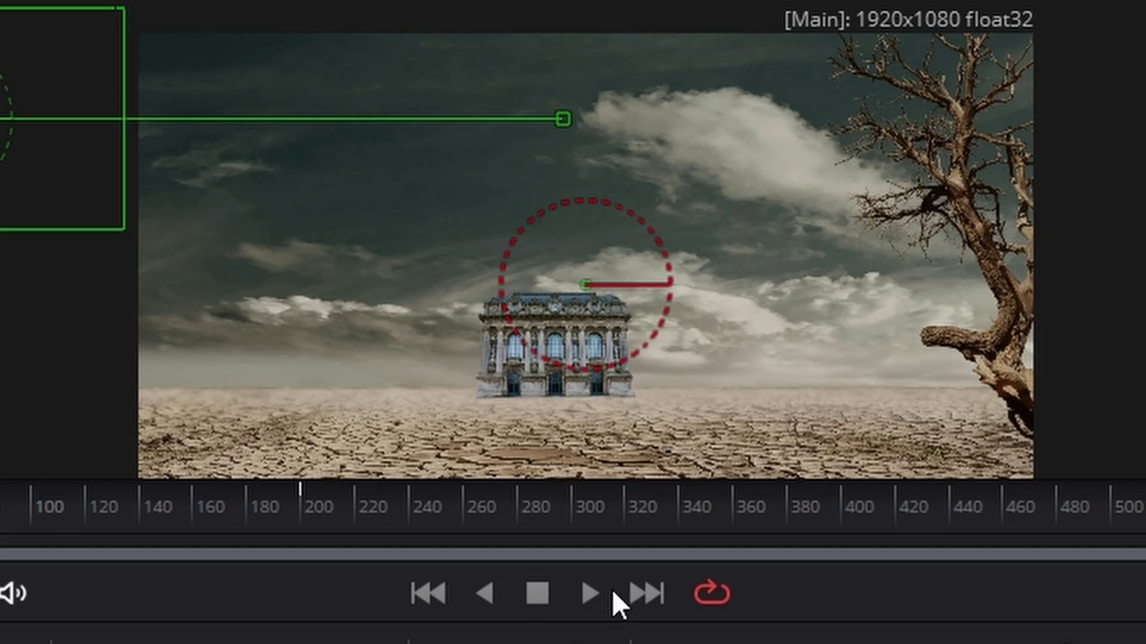
click(586, 592)
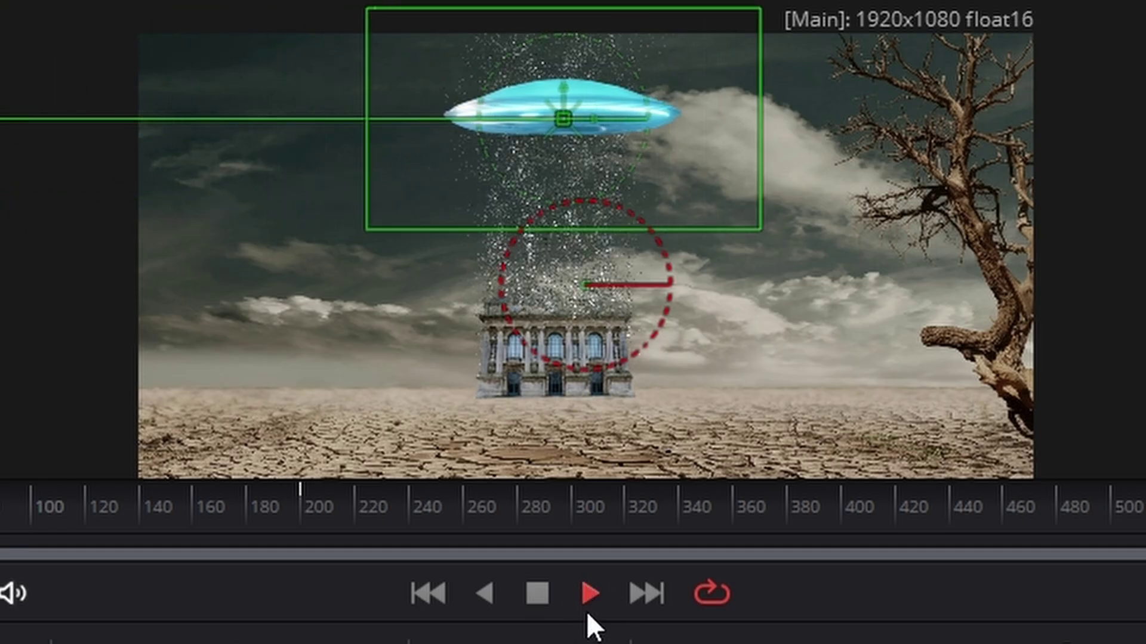
drag(608, 624, 608, 643)
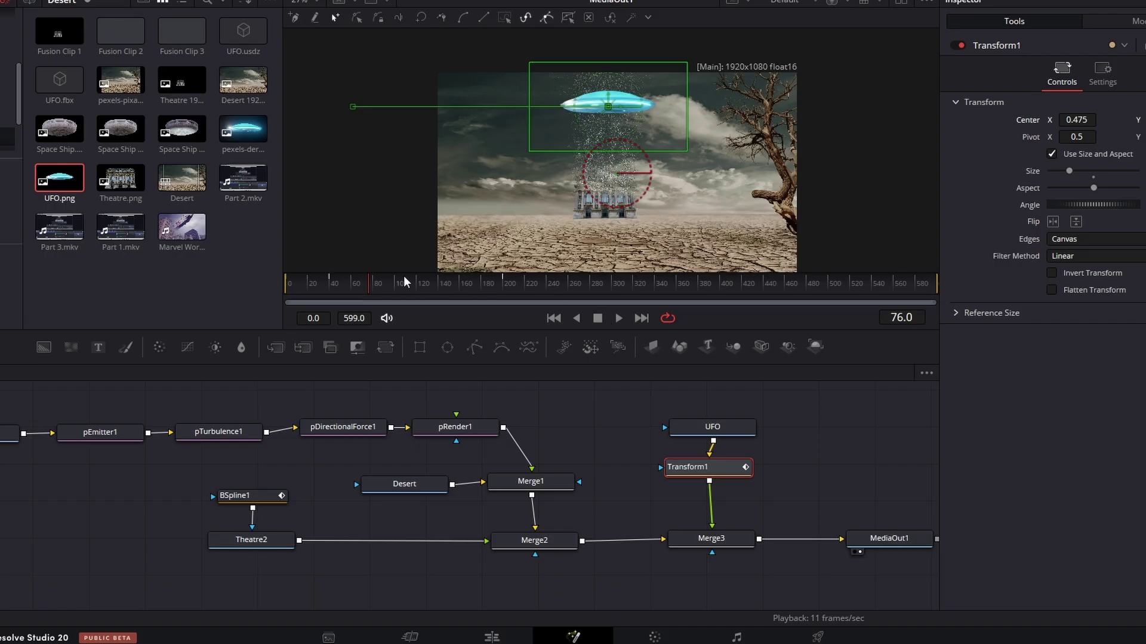
drag(373, 283, 275, 283)
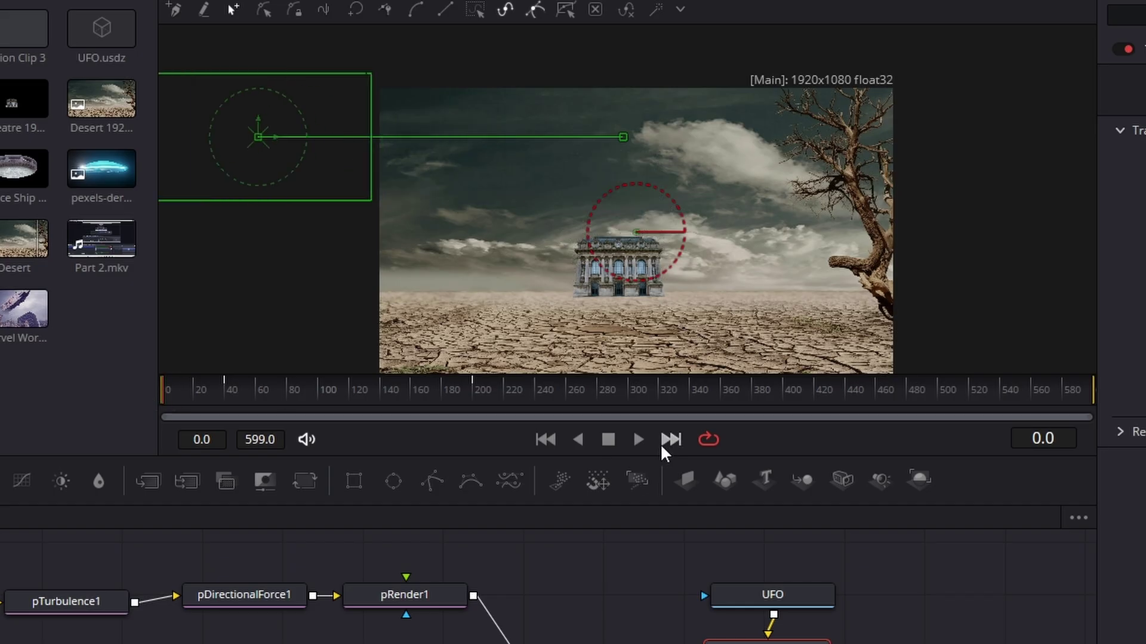
click(620, 315)
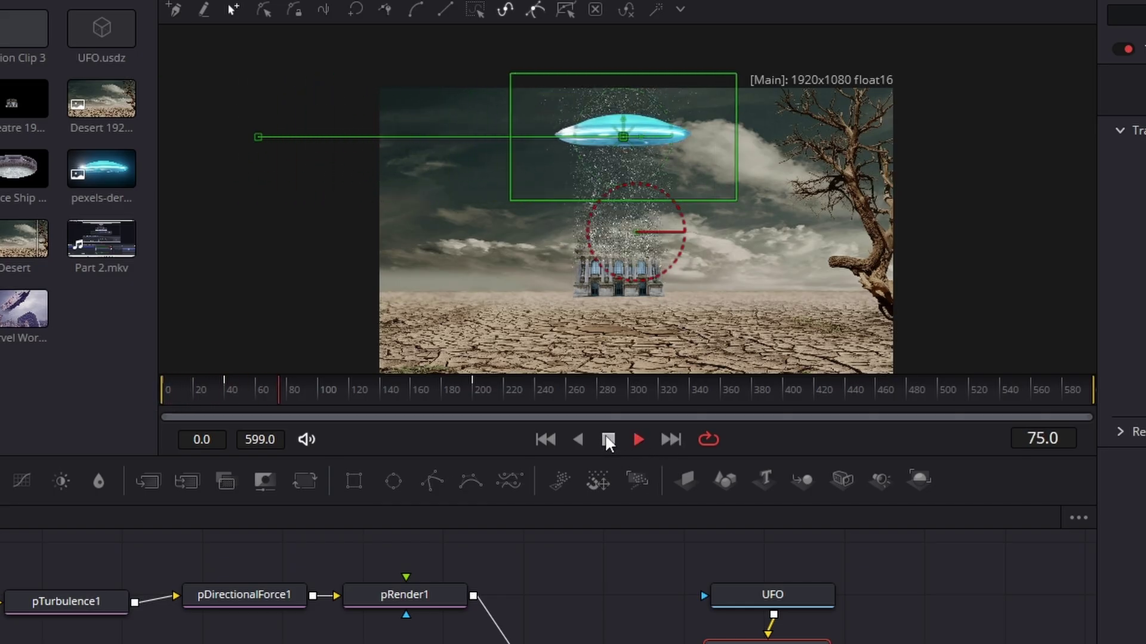
click(603, 436)
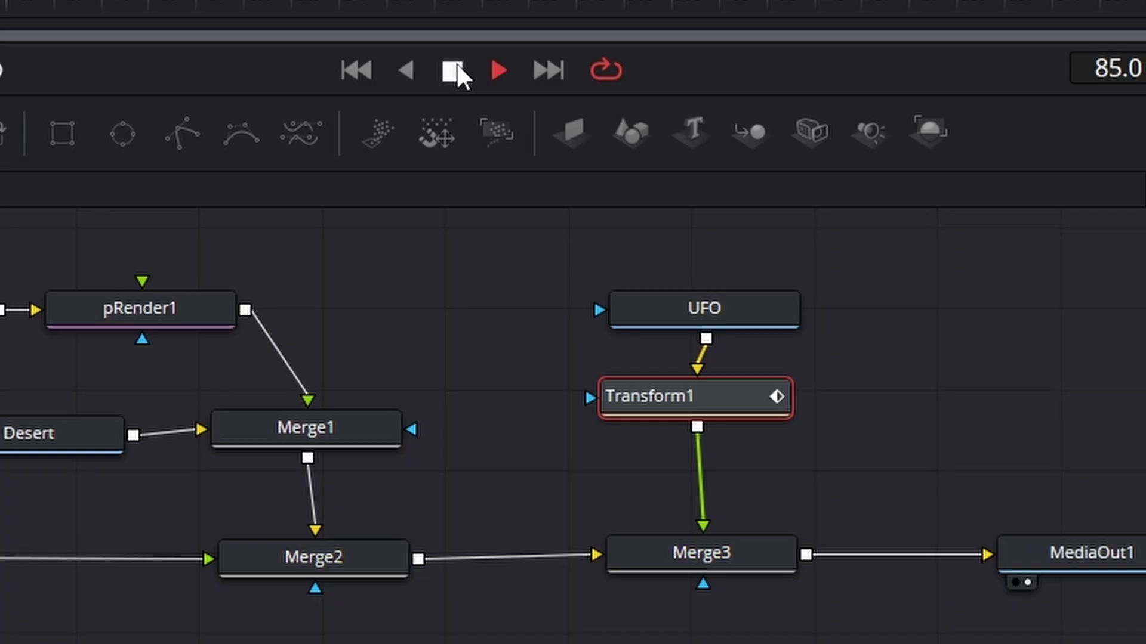
Step: Stop playback and rename the Transform1 node to 'UFO Trans'
click(456, 70)
mouse_move(718, 393)
mouse_down()
mouse_move(782, 407)
mouse_move(733, 406)
mouse_up()
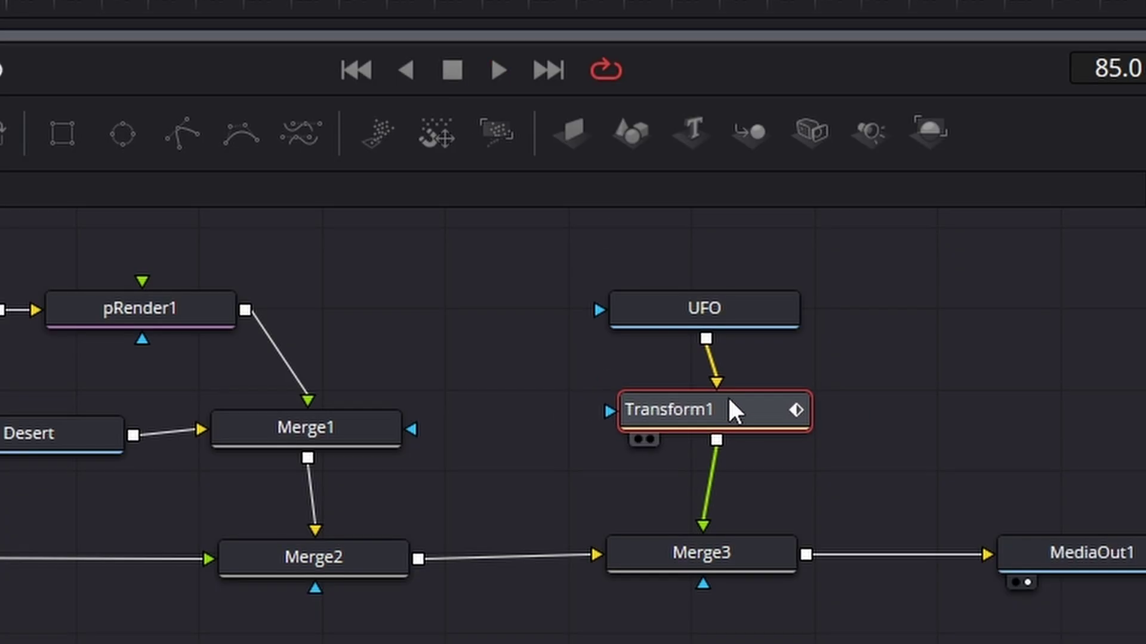
key(F2)
key(BackSpace)
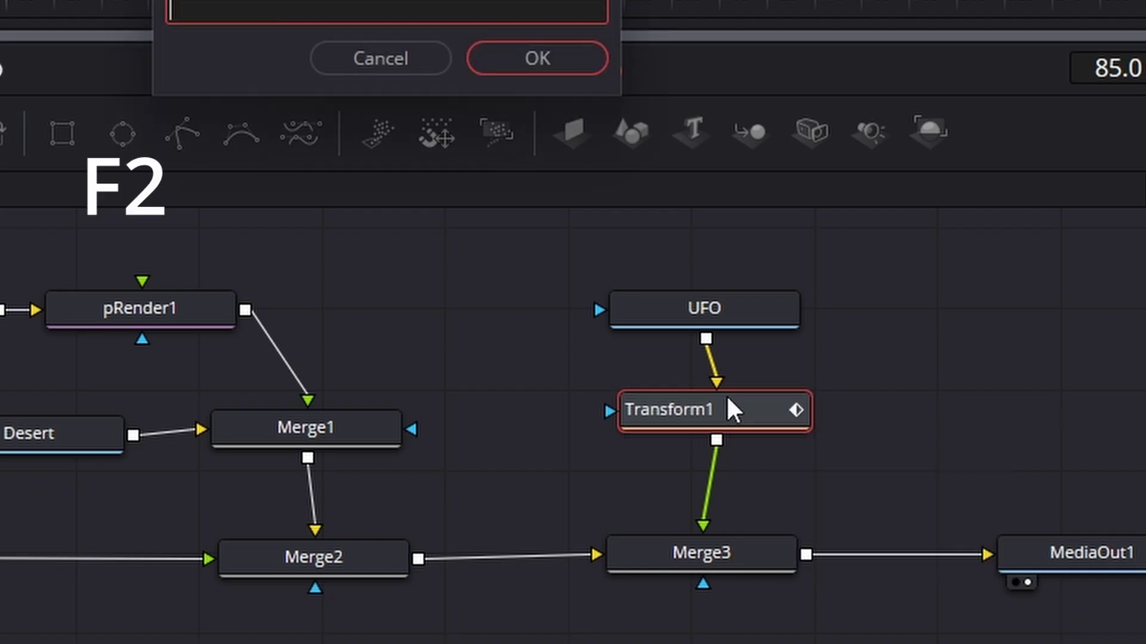
text(UFO T)
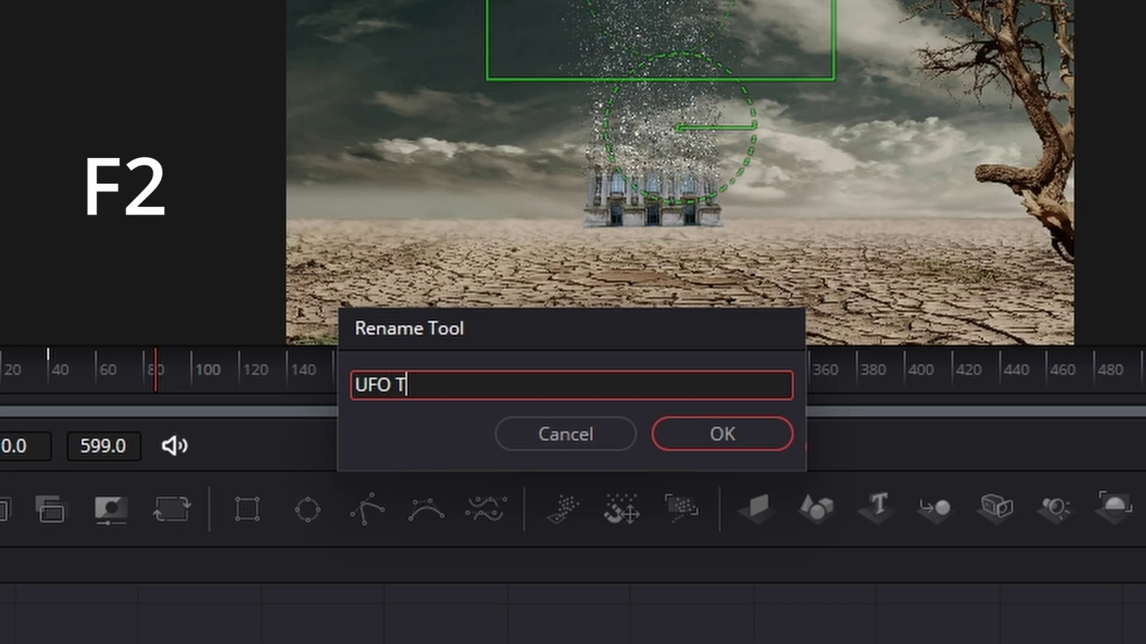
text(rans)
key(Return)
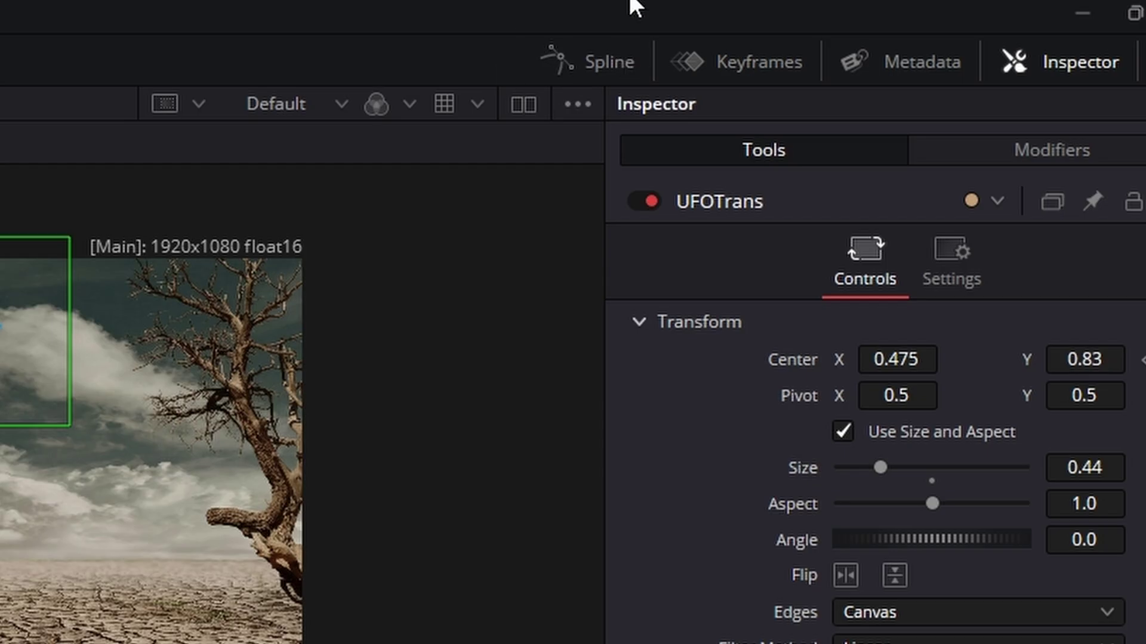
Step: In the Spline editor, collapse the other groups and show only the UFOTrans curve, fitted to view
click(617, 55)
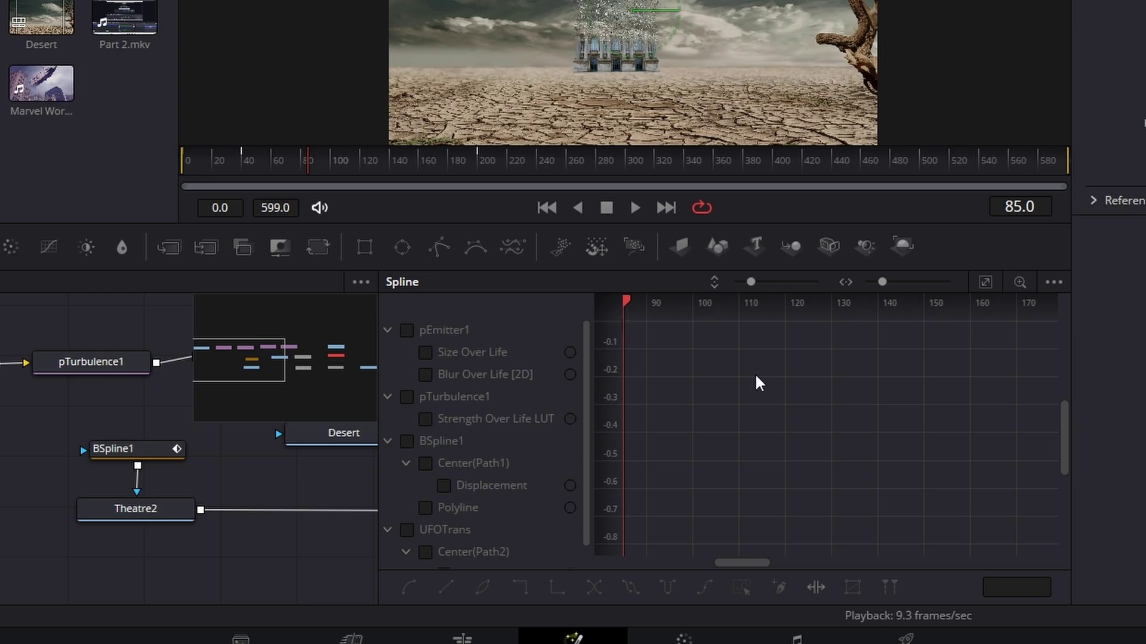
click(388, 330)
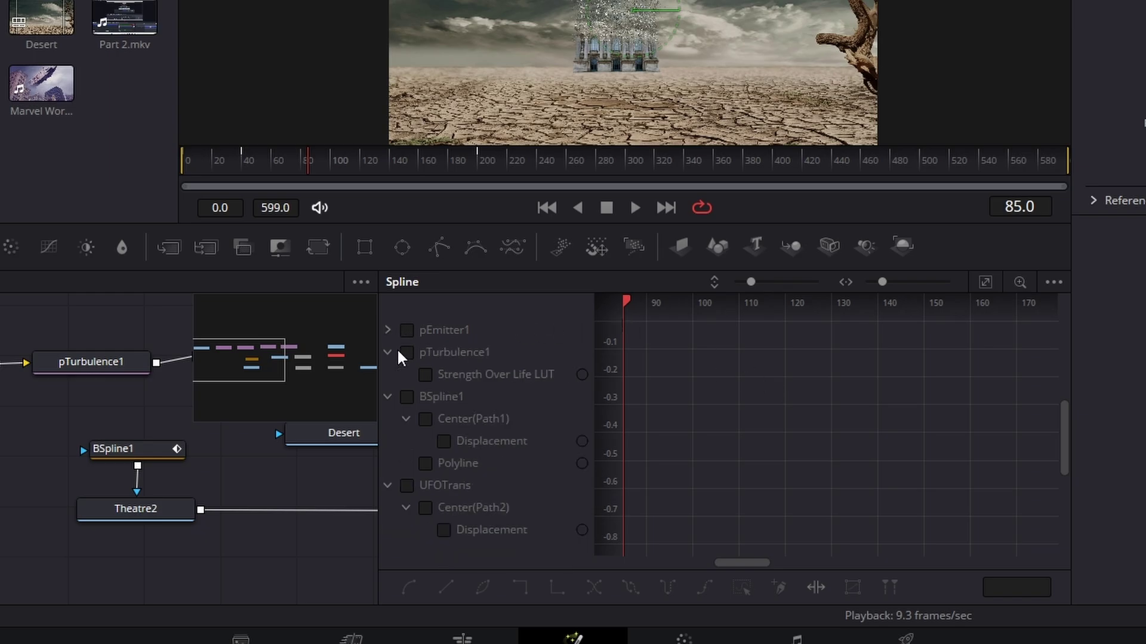
click(391, 355)
click(392, 373)
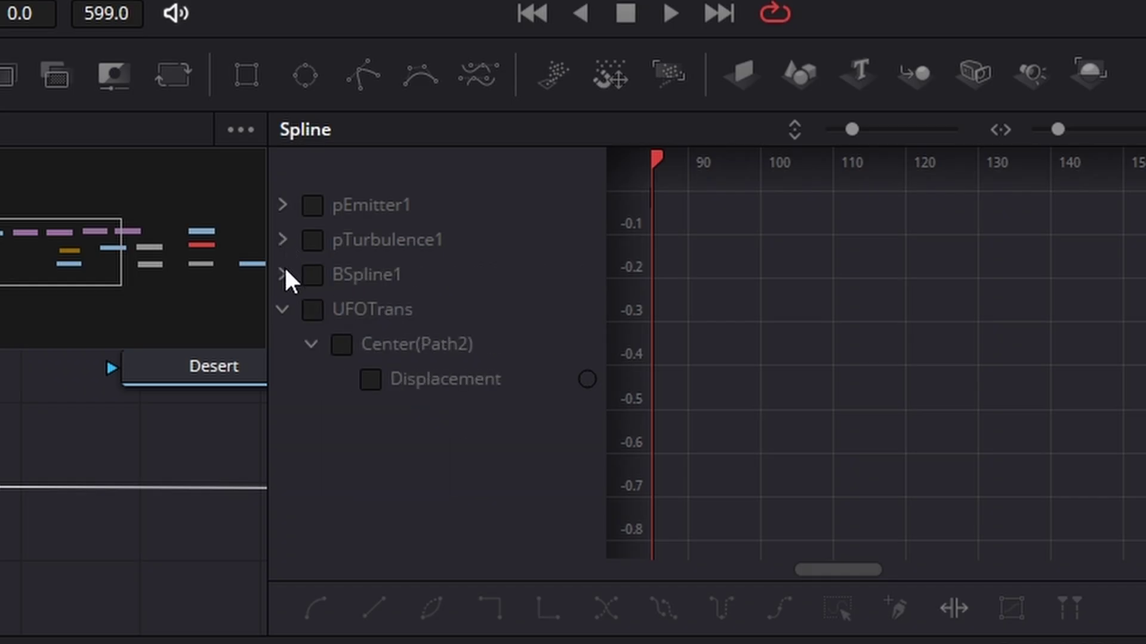
click(283, 309)
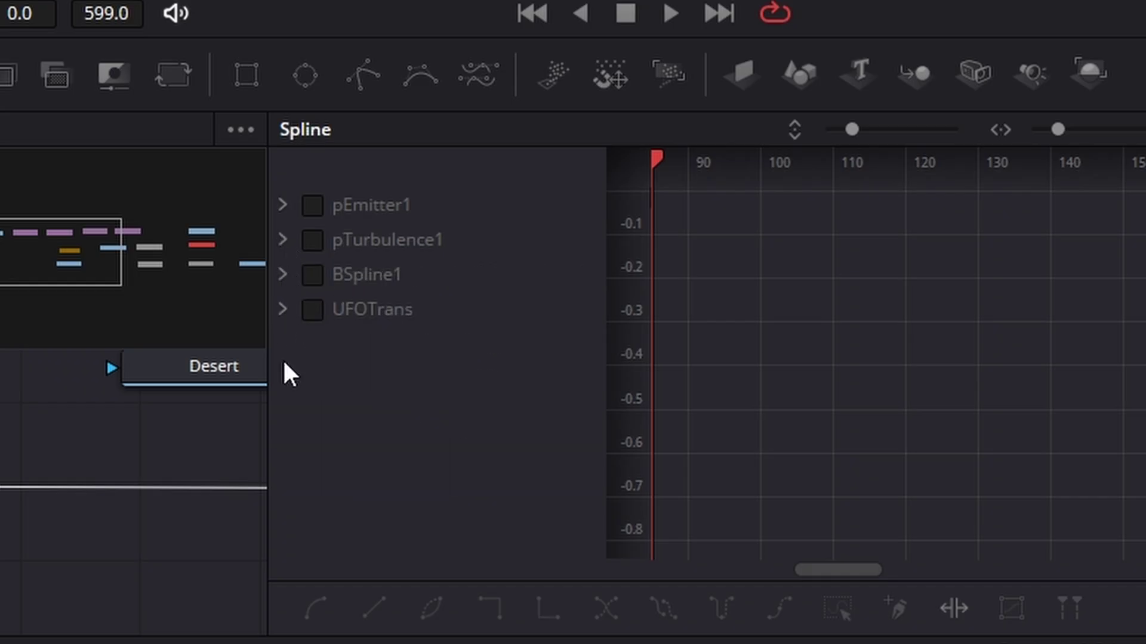
click(316, 309)
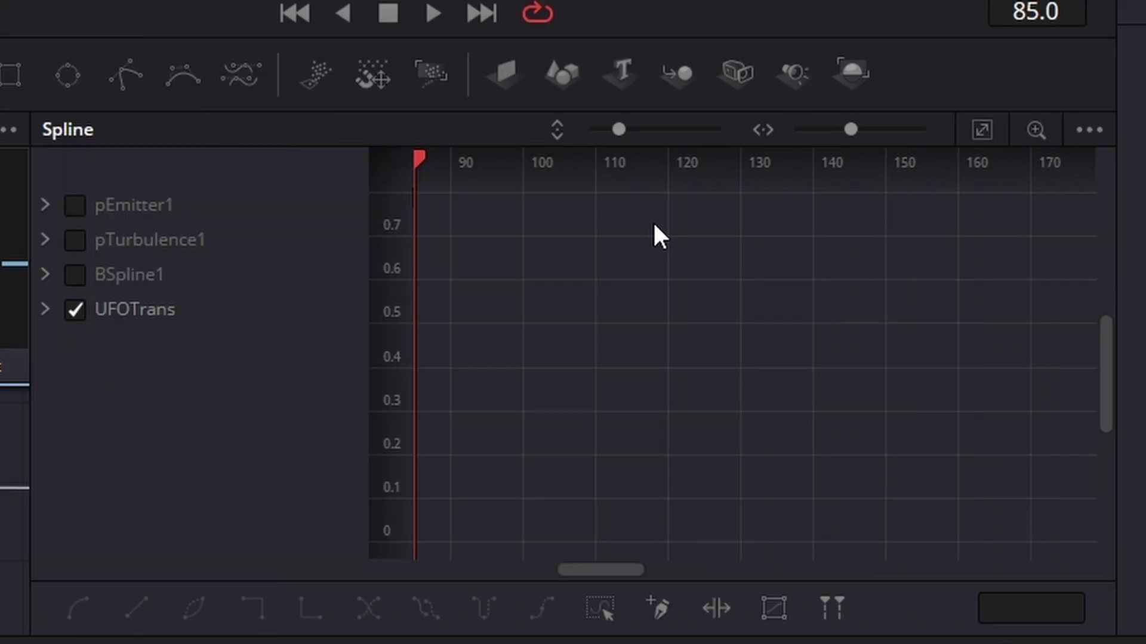
click(981, 130)
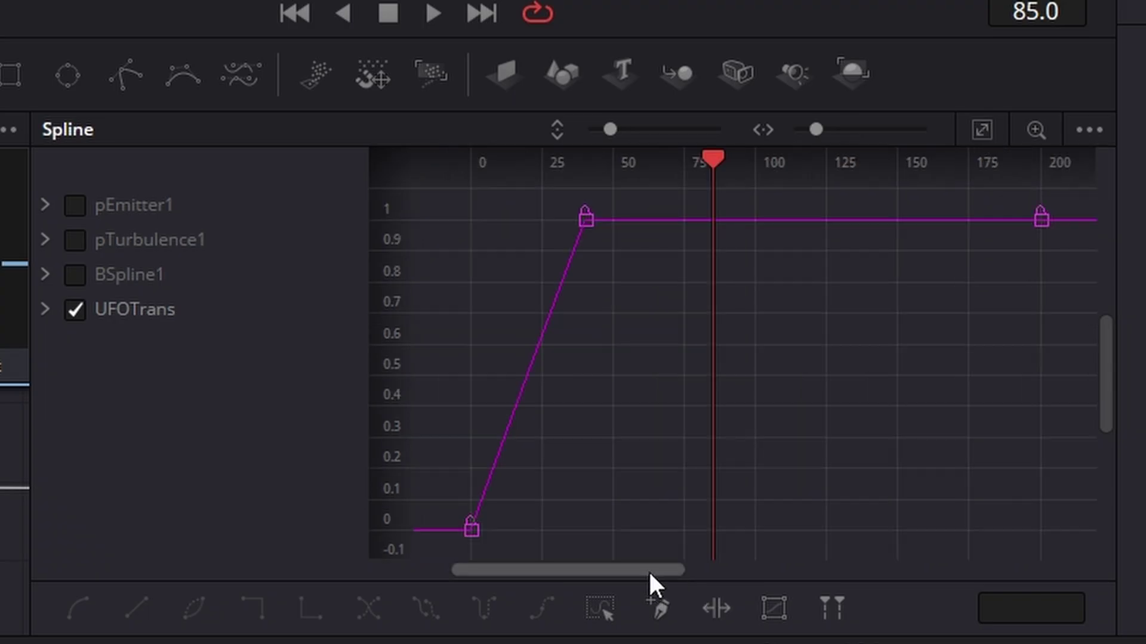
drag(648, 571, 603, 571)
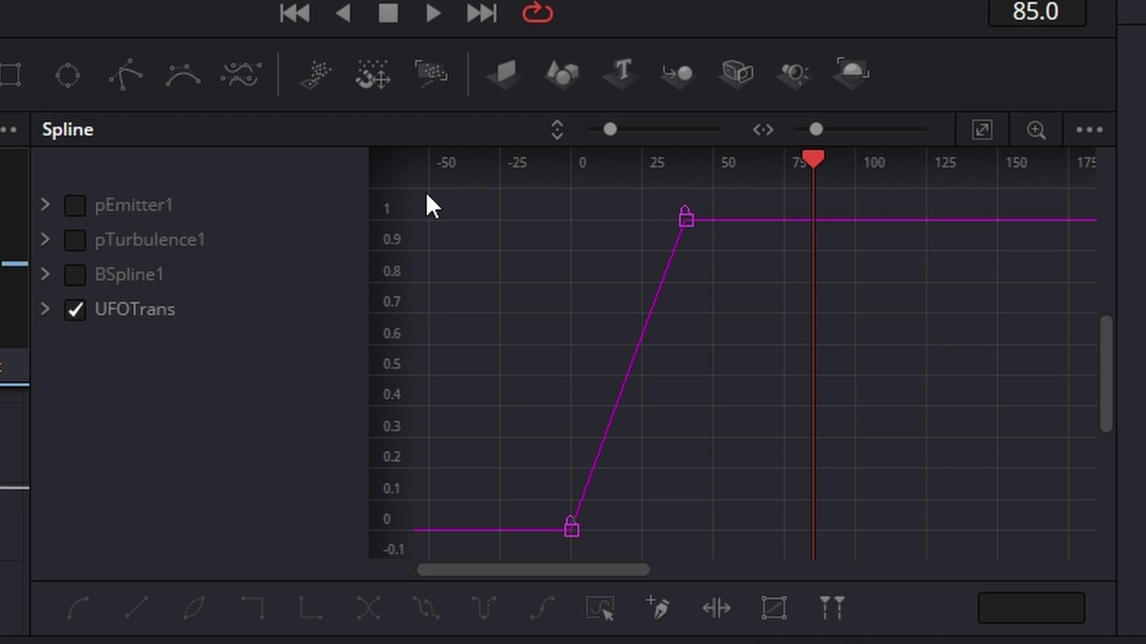
Step: Smooth both UFOTrans keyframes with F and flatten the top tangent
drag(444, 191, 784, 580)
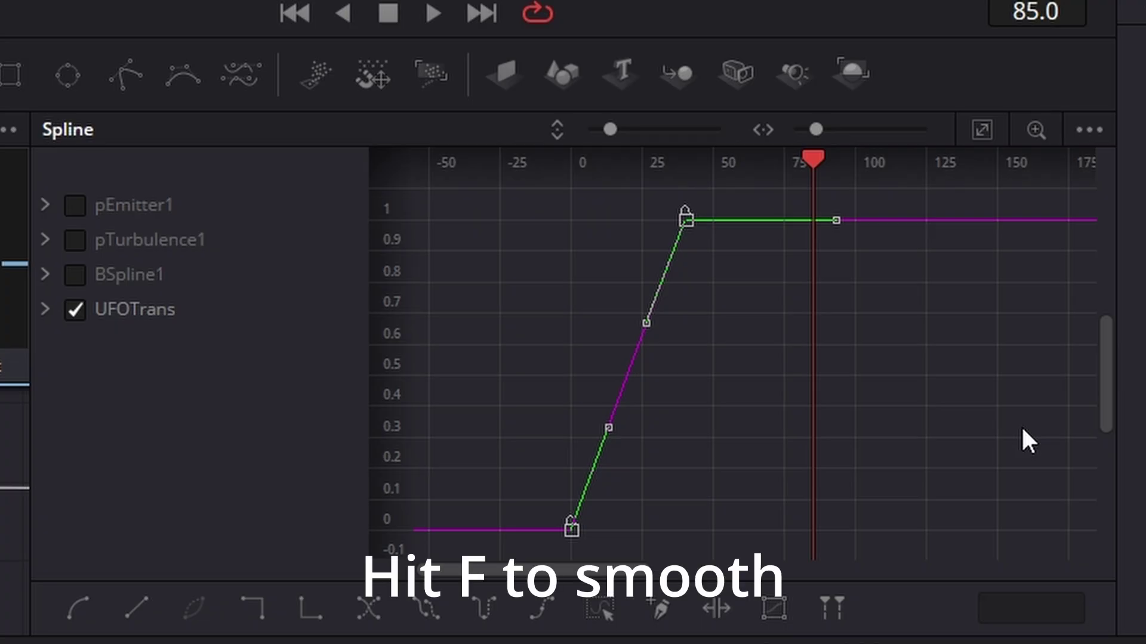
key(f)
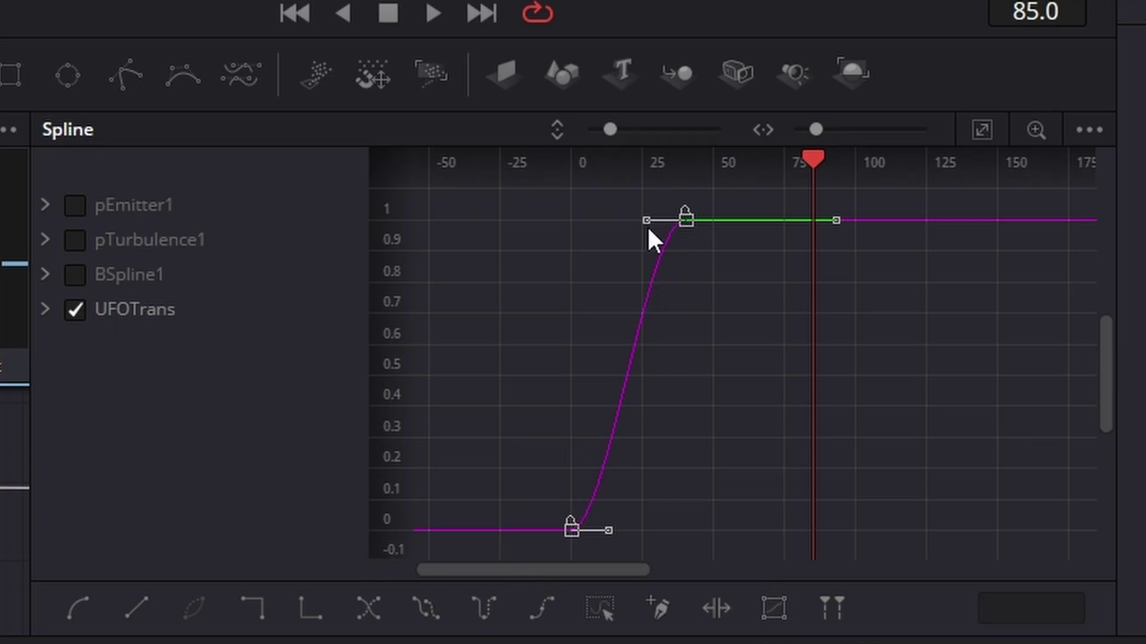
drag(648, 229, 607, 231)
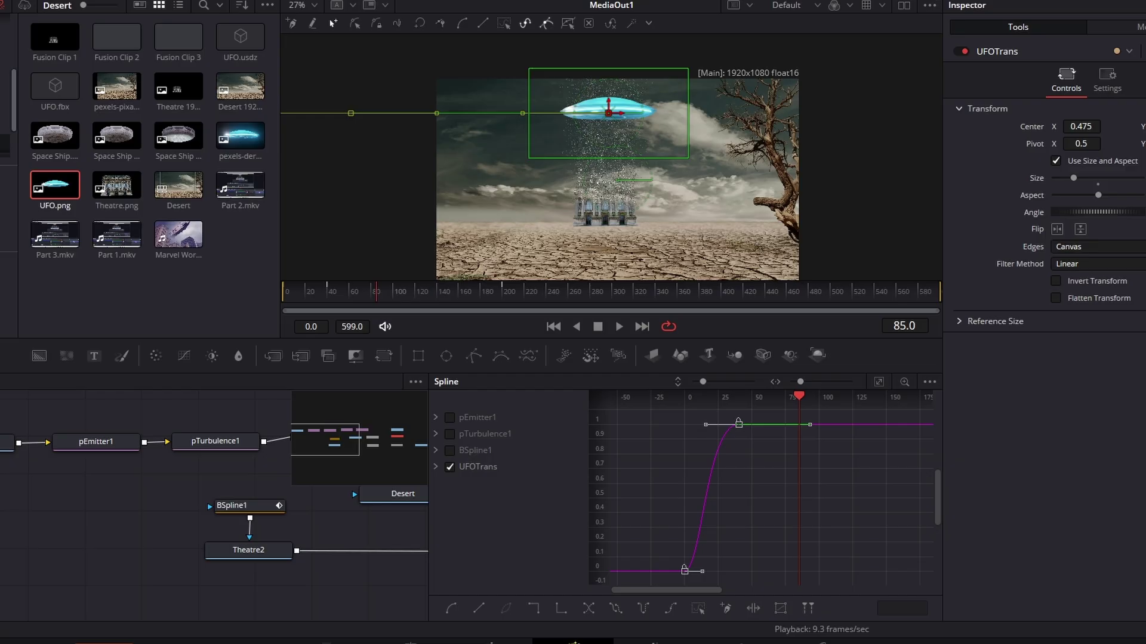
Step: Replay the UFO flight from the first frame and stop it
click(553, 326)
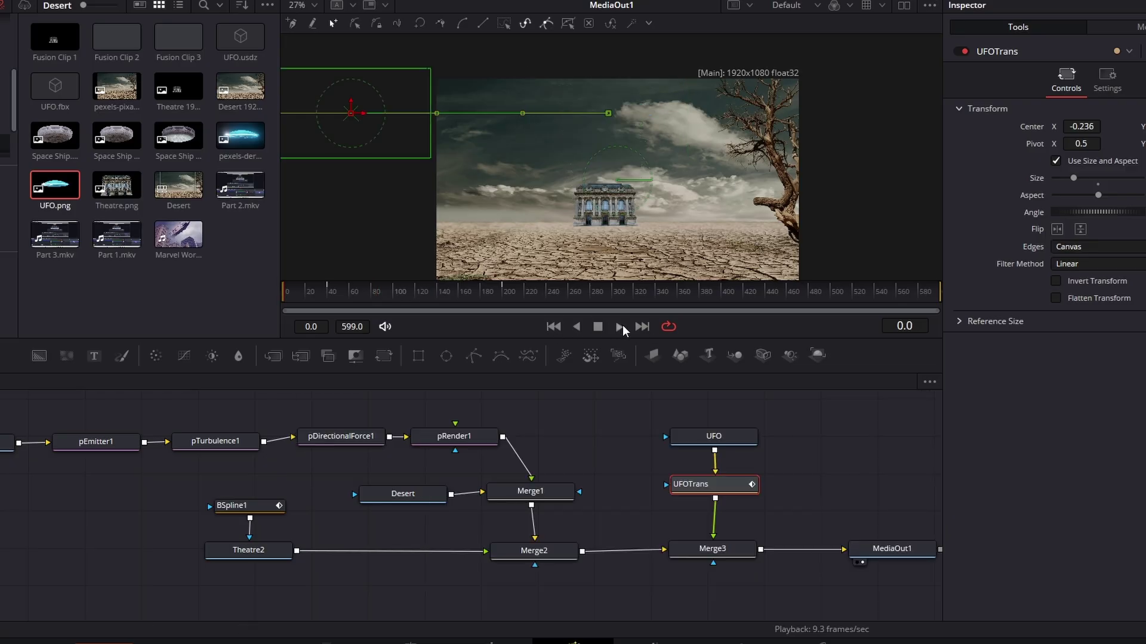
click(621, 326)
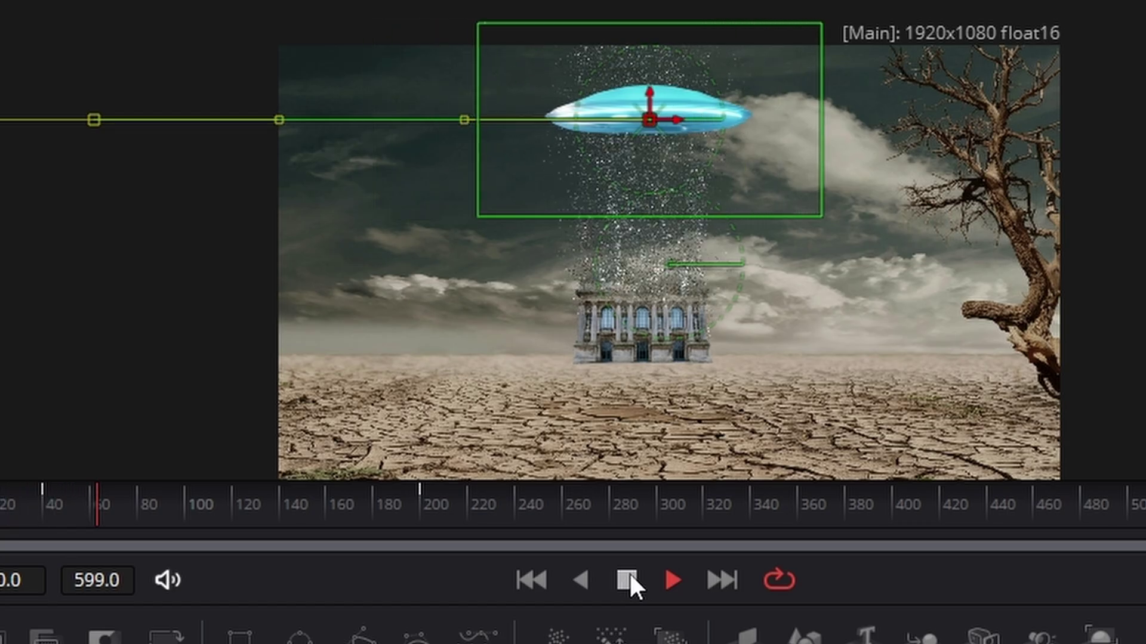
click(628, 580)
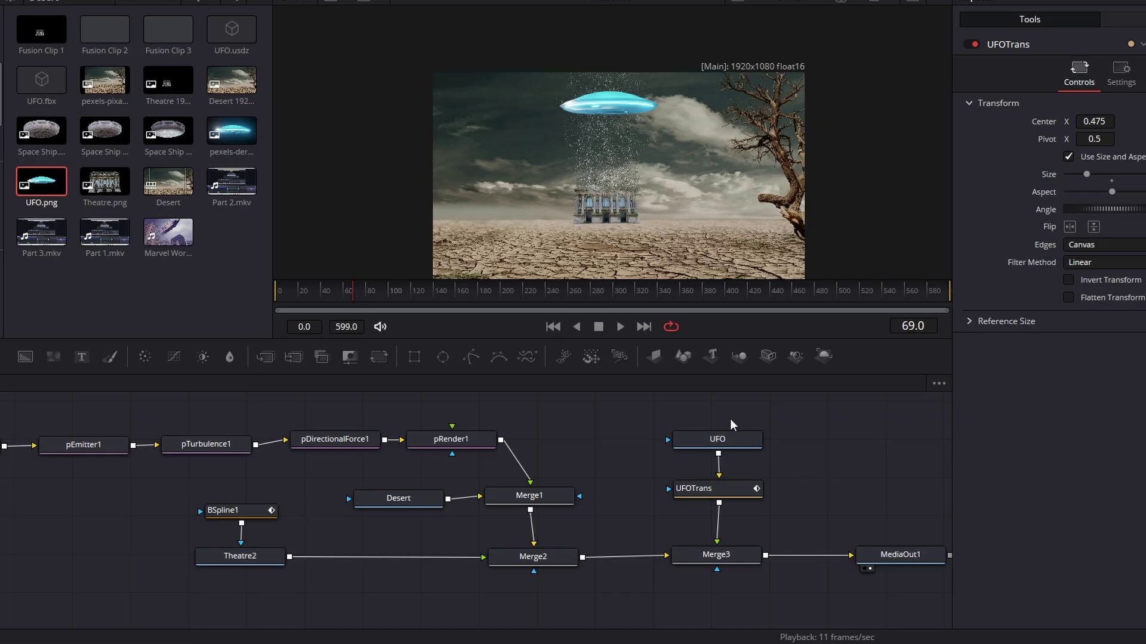
Step: Move the UFO and UFOTrans nodes higher in the graph, then select UFOTrans
drag(706, 411, 782, 517)
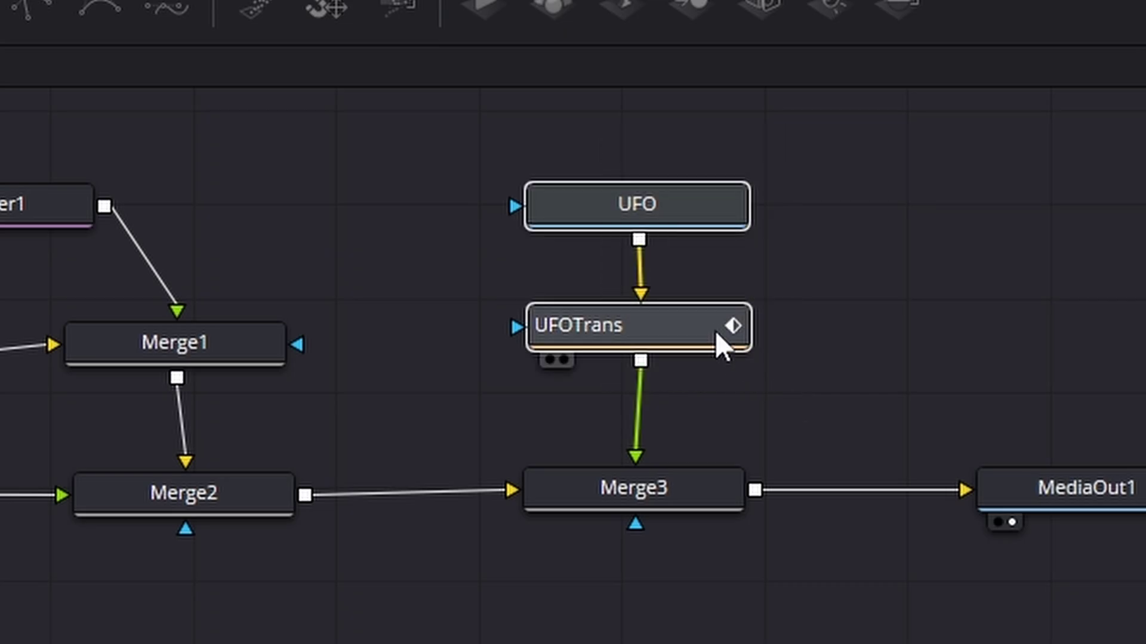
drag(715, 330, 706, 206)
click(754, 309)
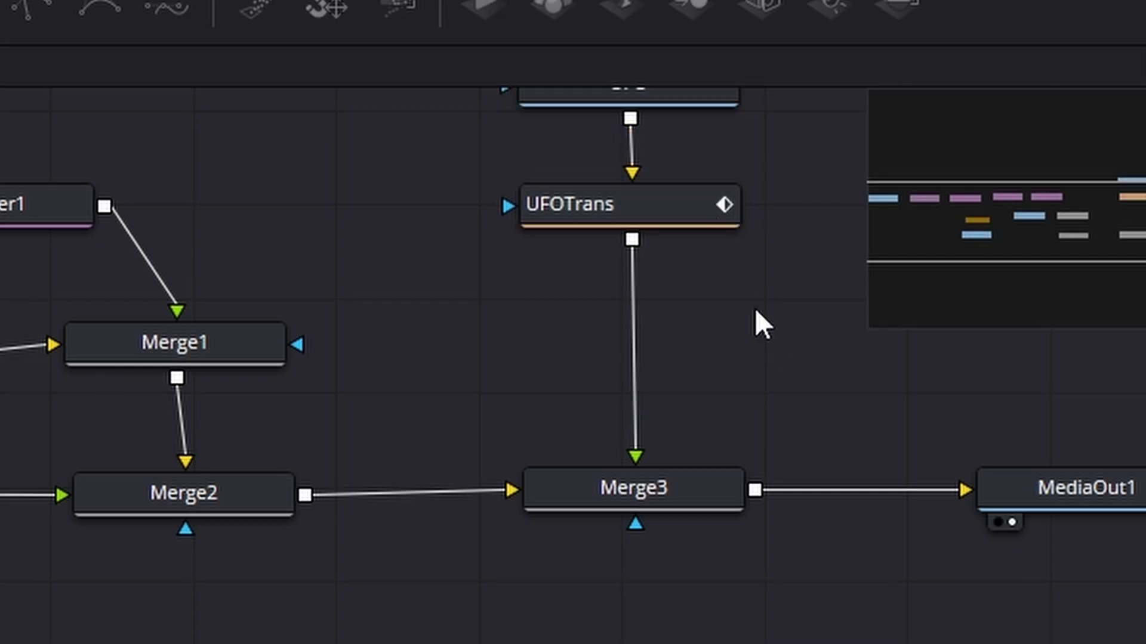
click(650, 206)
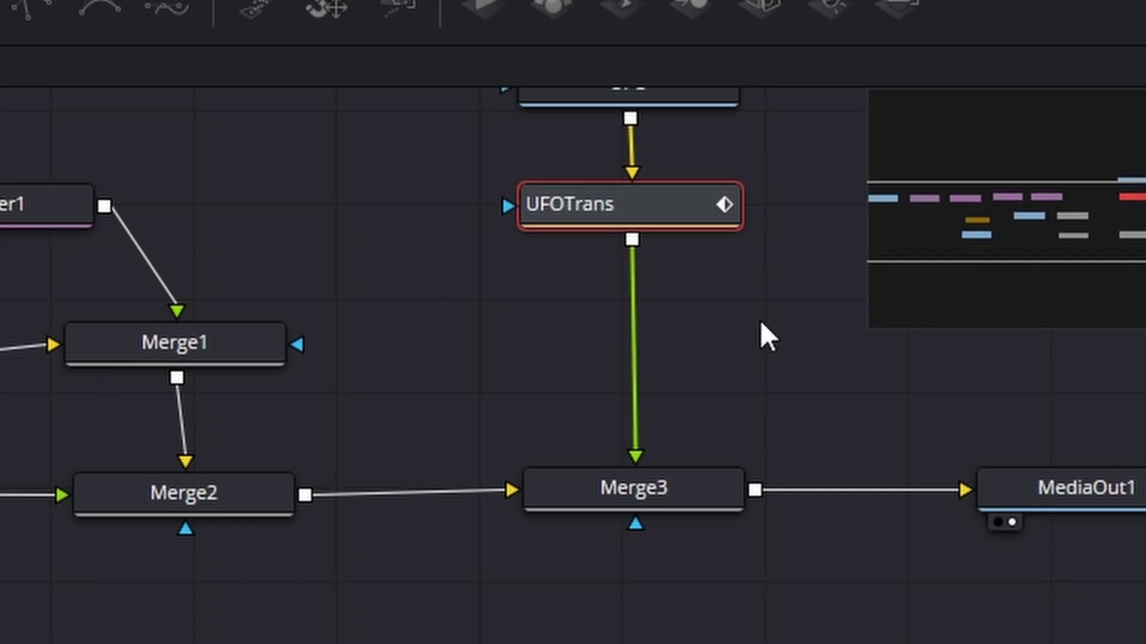
Step: Add a Color Corrector after UFOTrans and drag its Hue to 0.06 for a deep-blue UFO
key(shift+space)
text(turb)
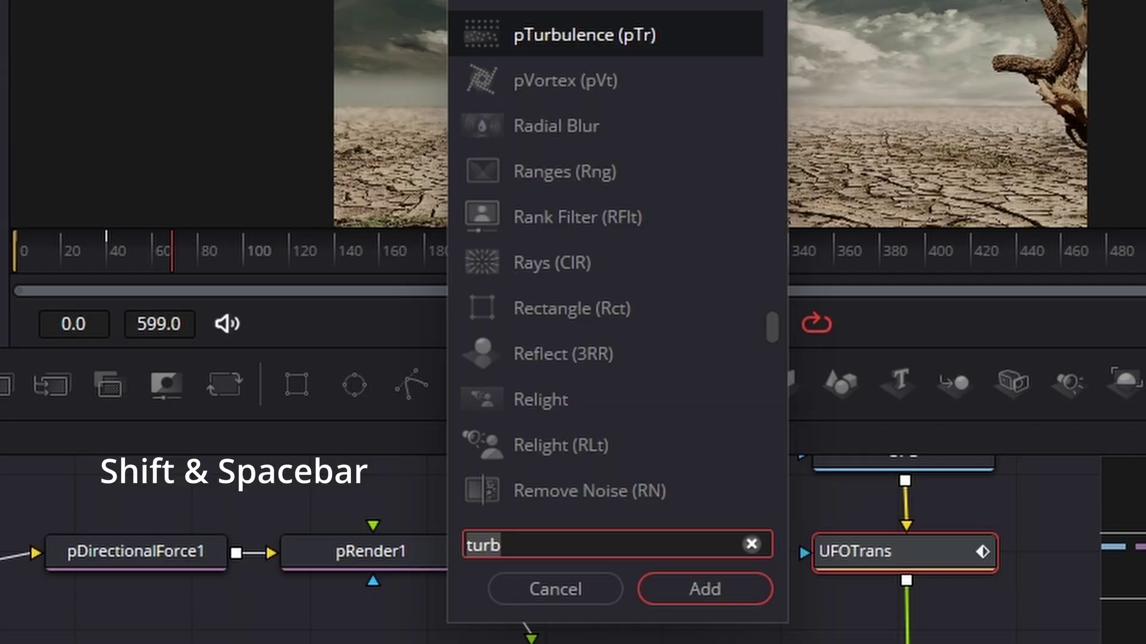
key(BackSpace)
key(BackSpace)
key(BackSpace)
key(BackSpace)
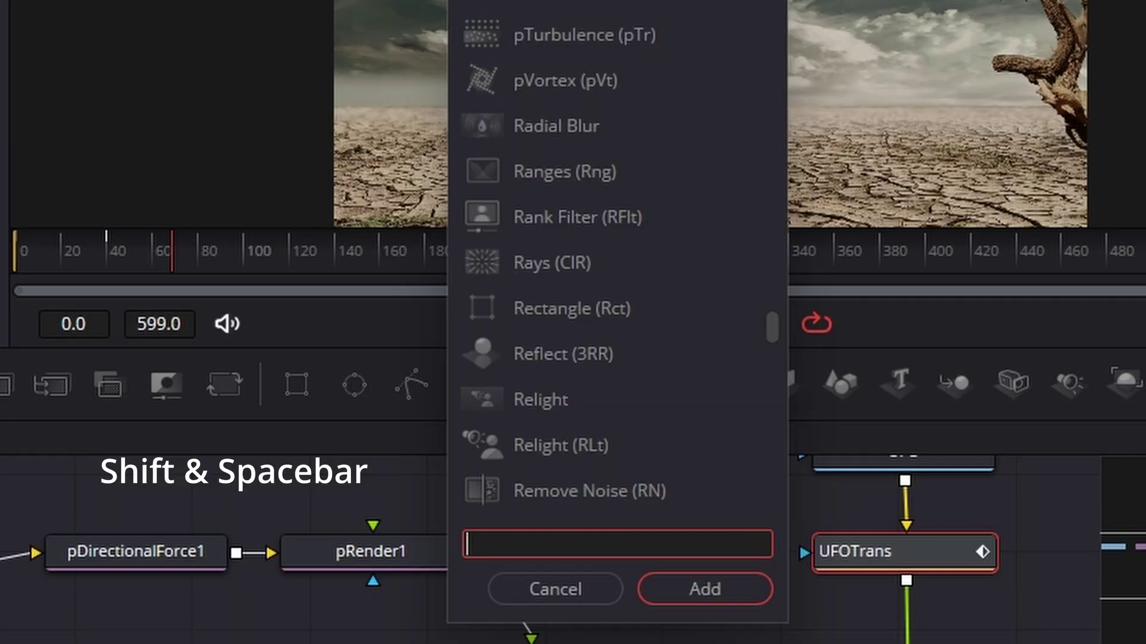
text(cc)
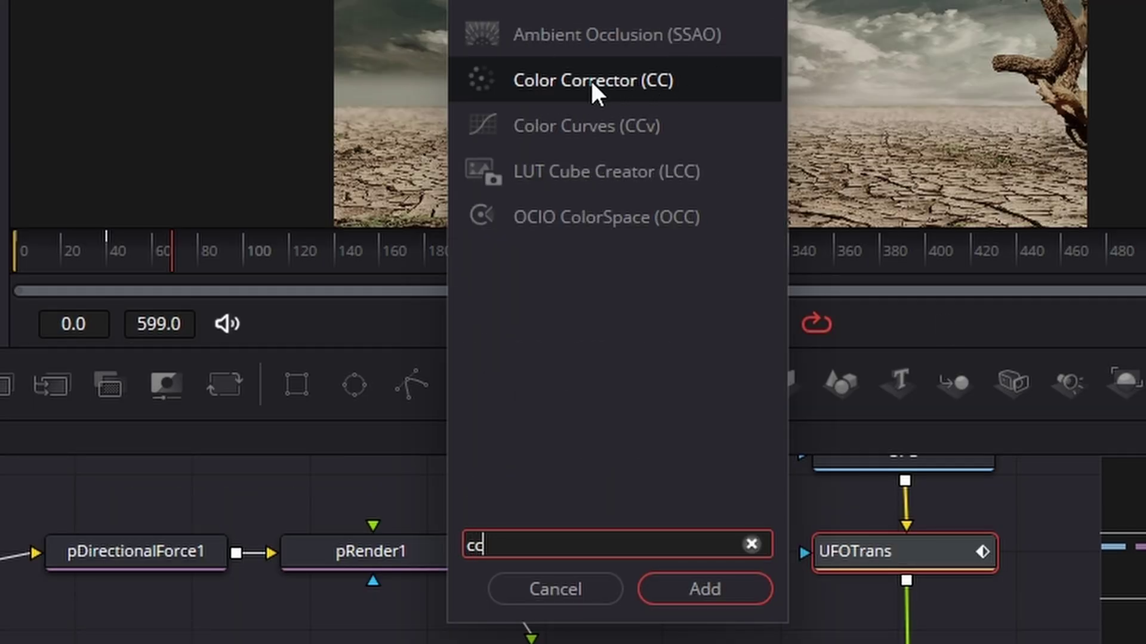
click(733, 591)
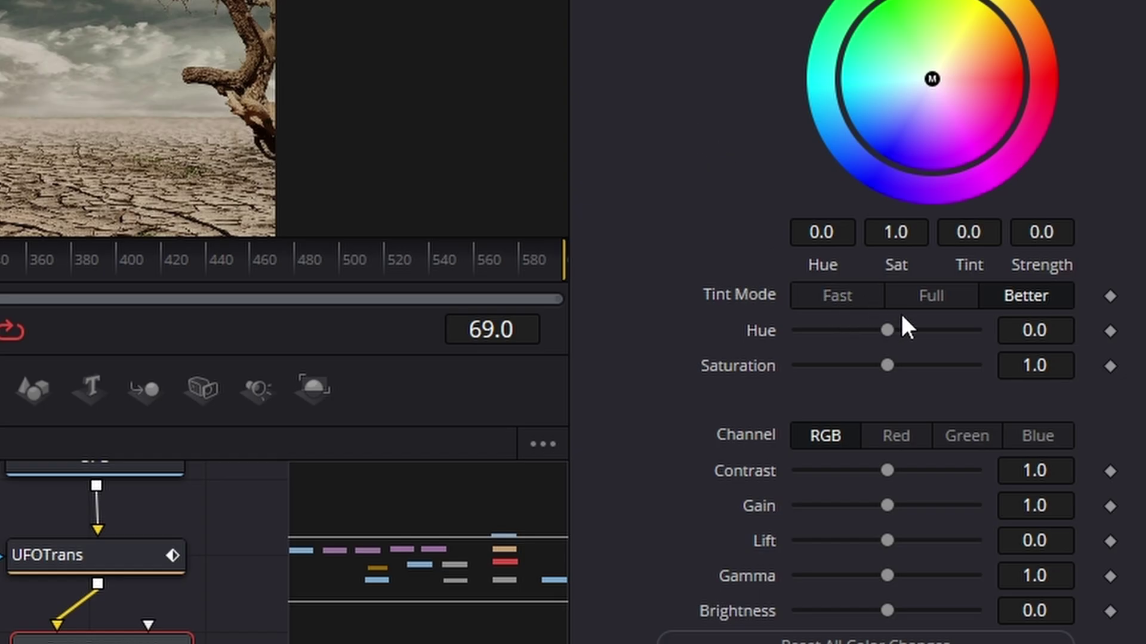
drag(891, 331, 918, 365)
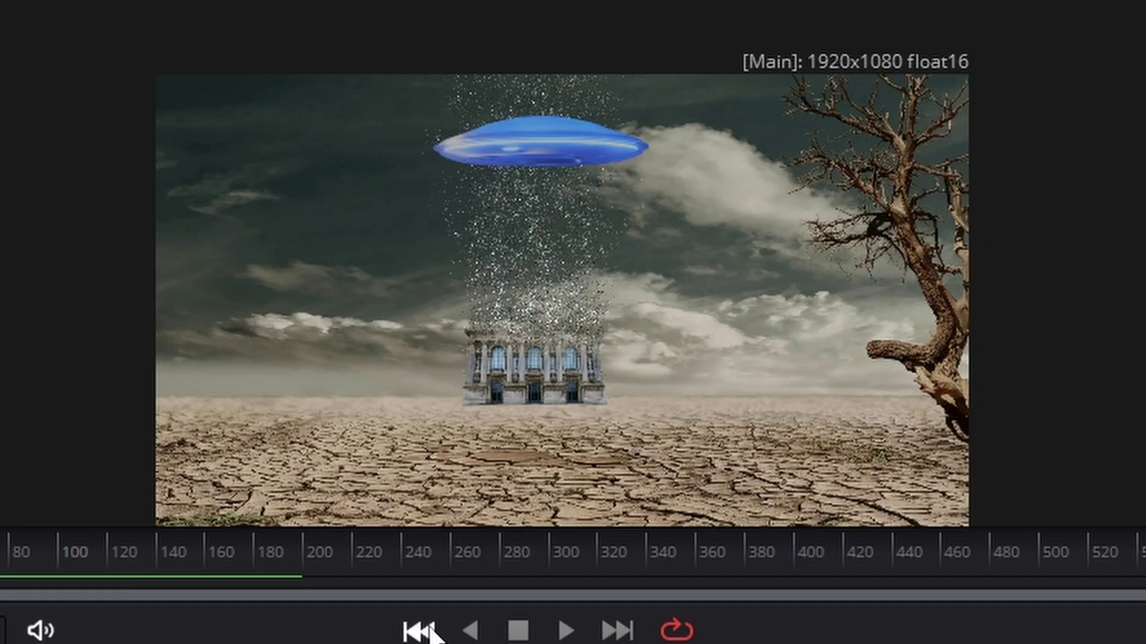
Step: Play the composite from the first frame to check the blue UFO
click(551, 366)
click(564, 631)
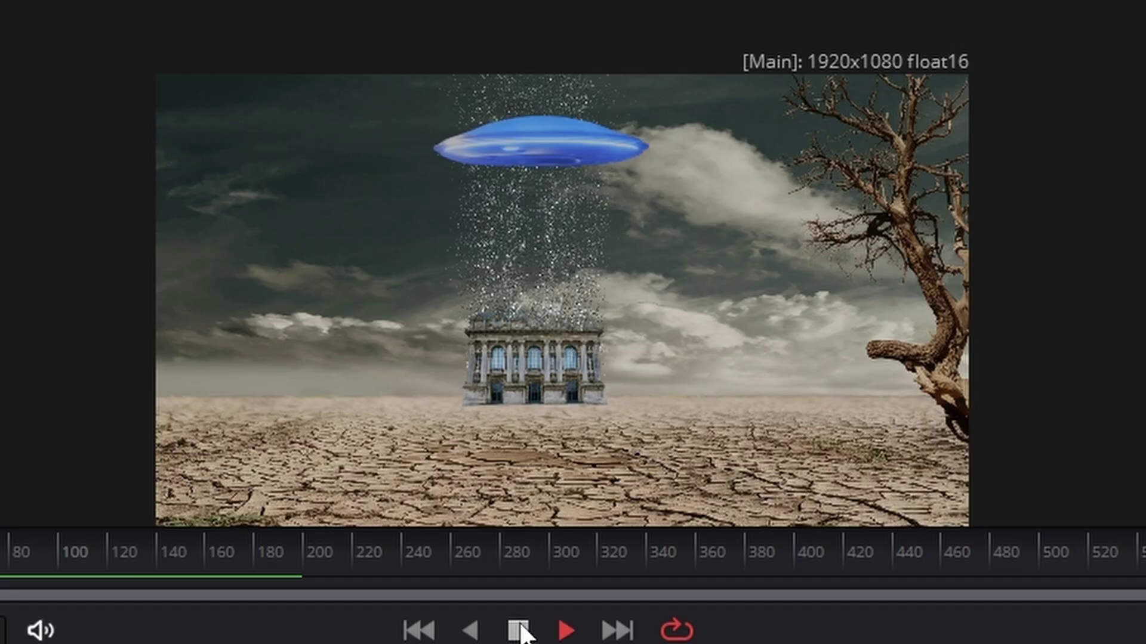
click(518, 630)
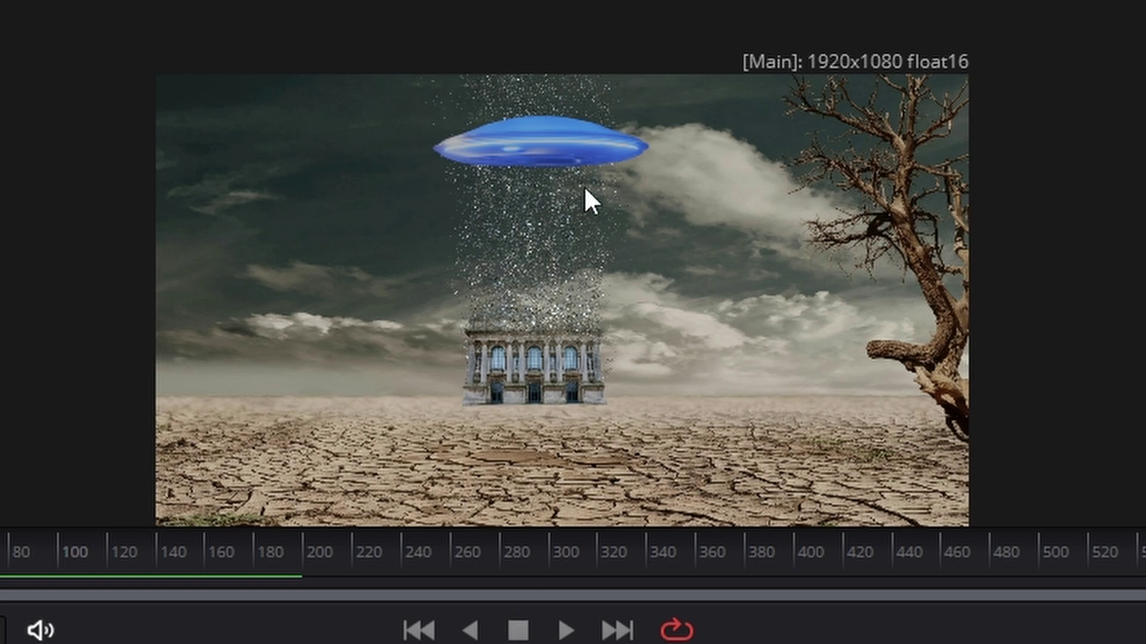
Step: Select the pRender1 particle render node in the node graph
scroll(580, 160, up, 5)
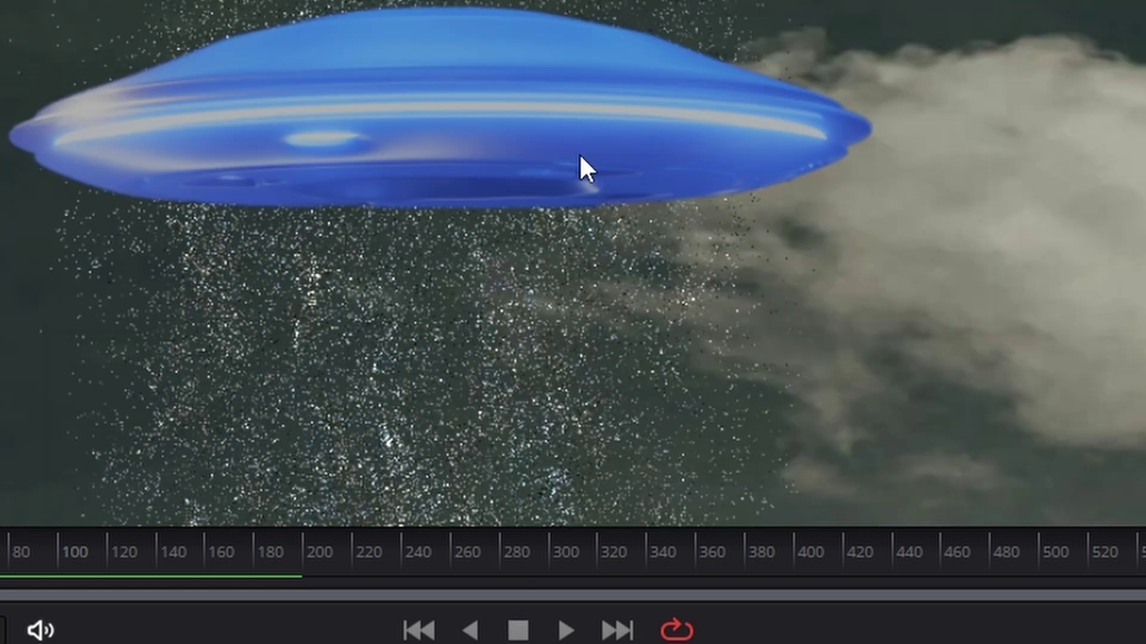
scroll(580, 159, up, 3)
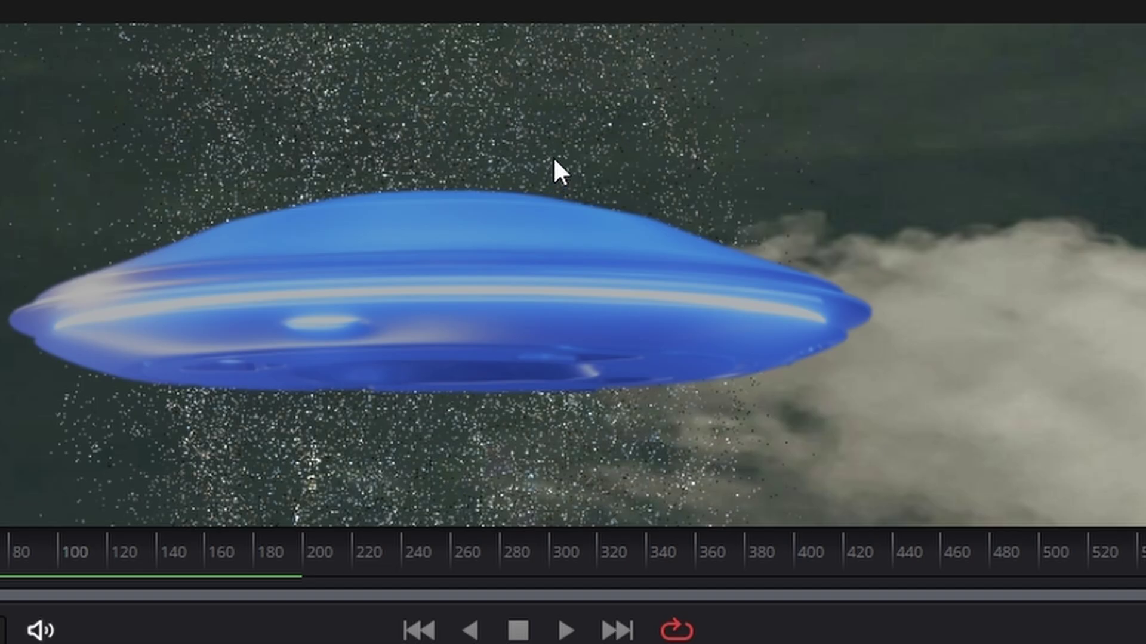
scroll(547, 157, down, 5)
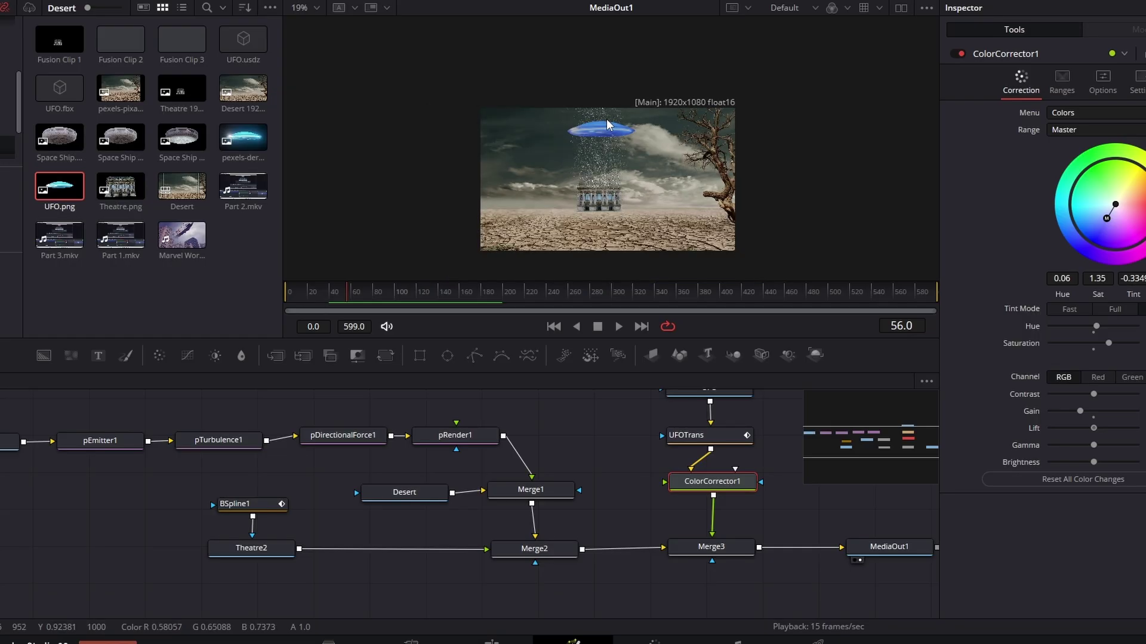
scroll(544, 161, up, 1)
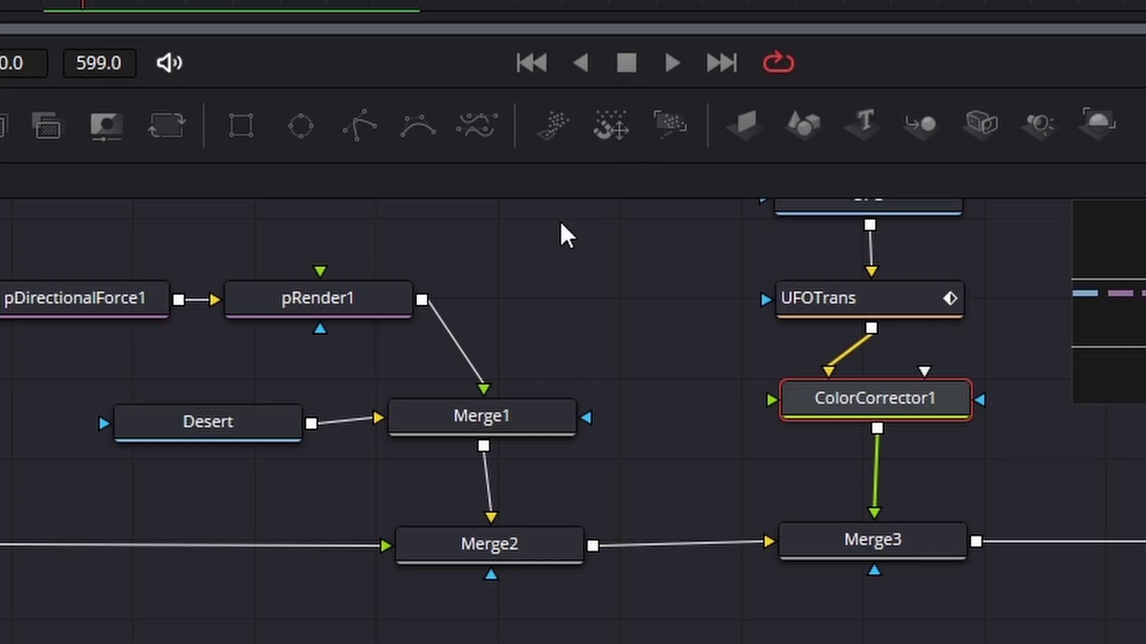
click(339, 289)
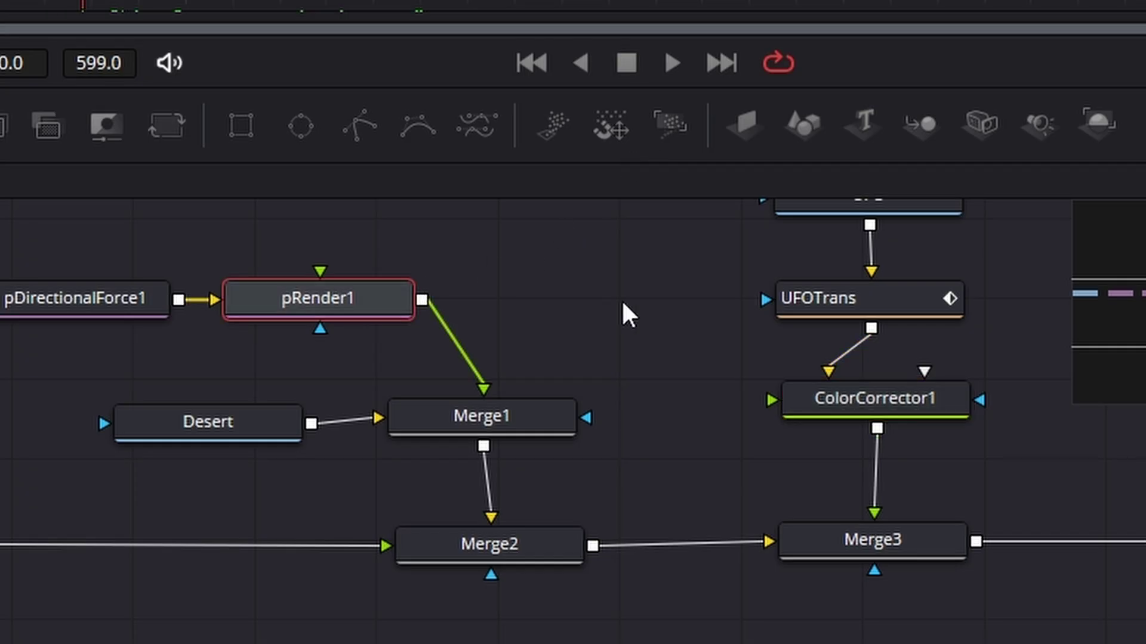
scroll(655, 267, up, 2)
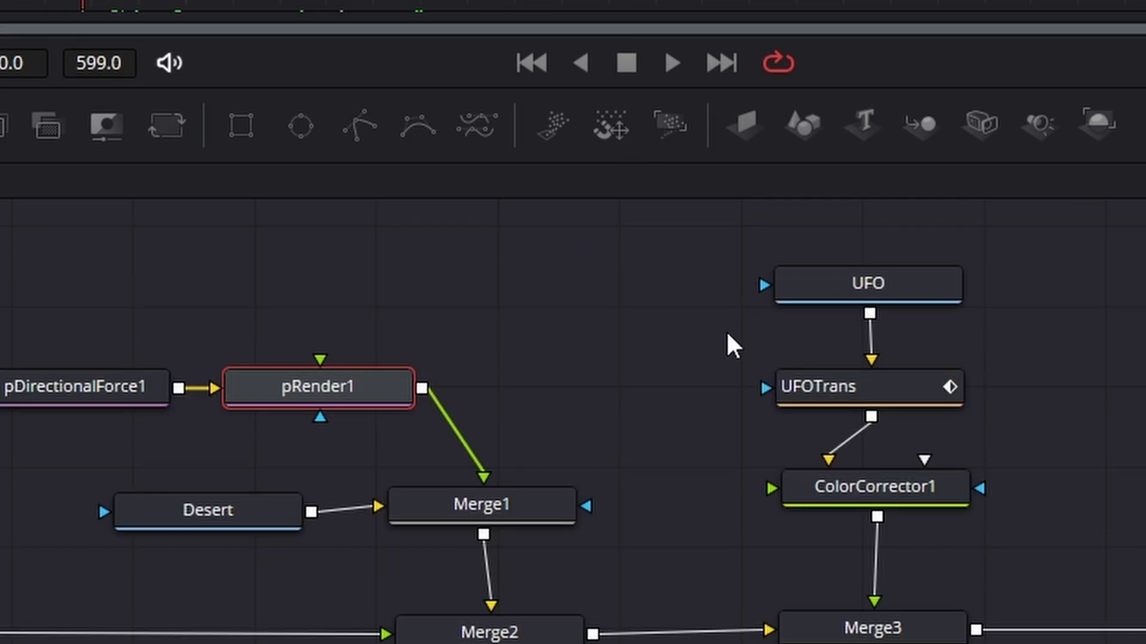
scroll(726, 331, down, 4)
scroll(726, 331, up, 4)
scroll(673, 316, down, 2)
scroll(674, 328, up, 6)
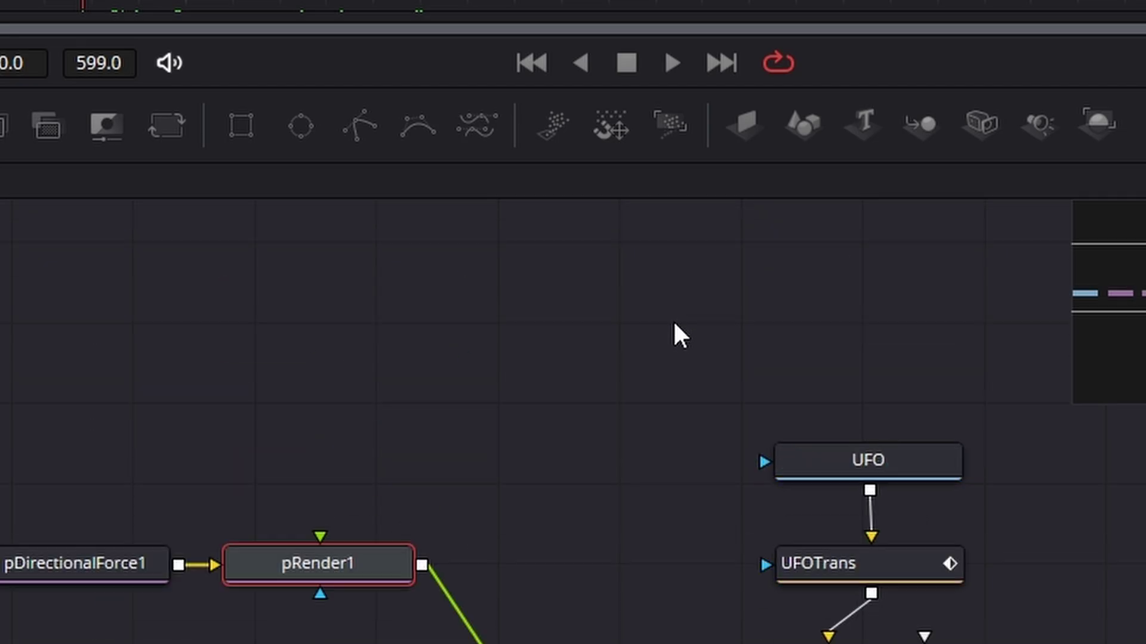
scroll(675, 328, down, 4)
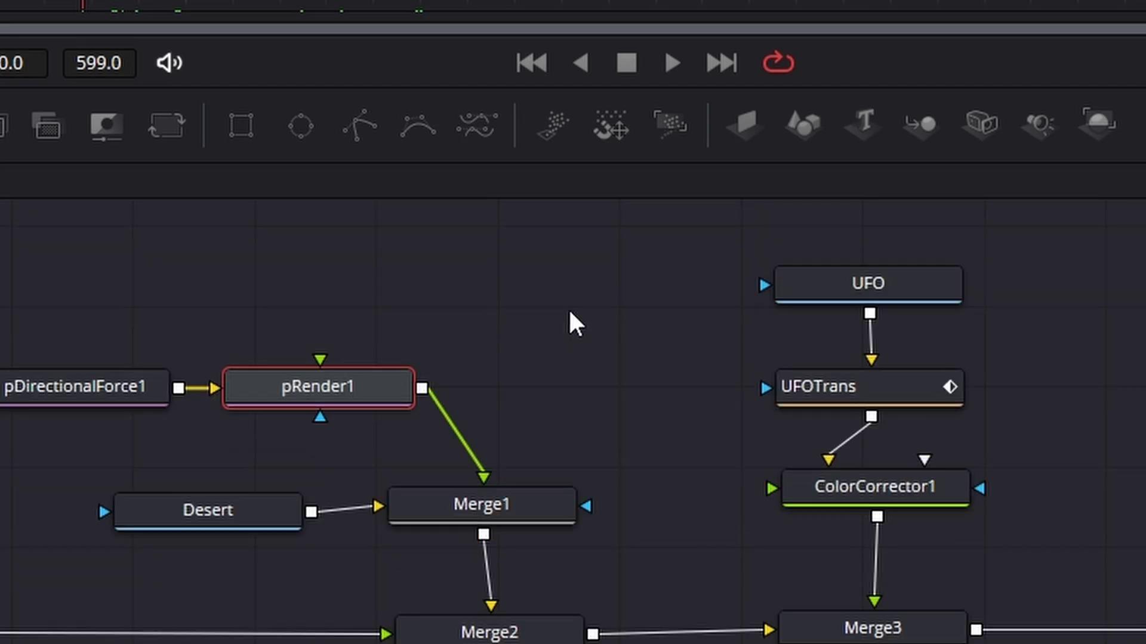
Step: Add a BSpline mask to pRender1 and draw a closed shape around the UFO
click(417, 126)
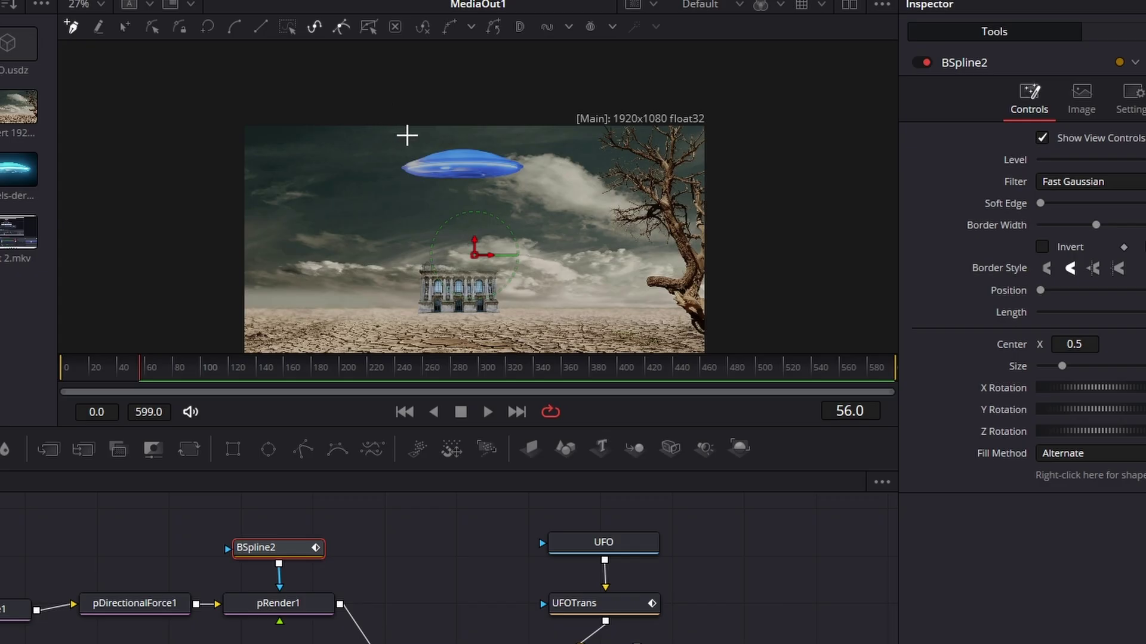
scroll(406, 133, up, 4)
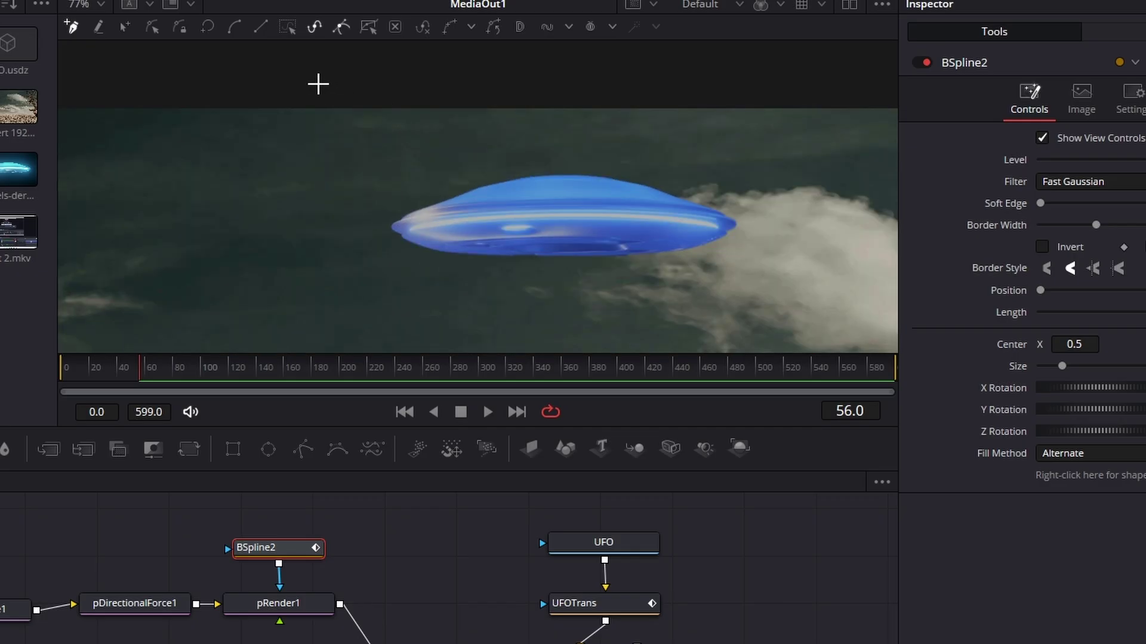
click(318, 83)
click(354, 192)
click(403, 238)
click(450, 252)
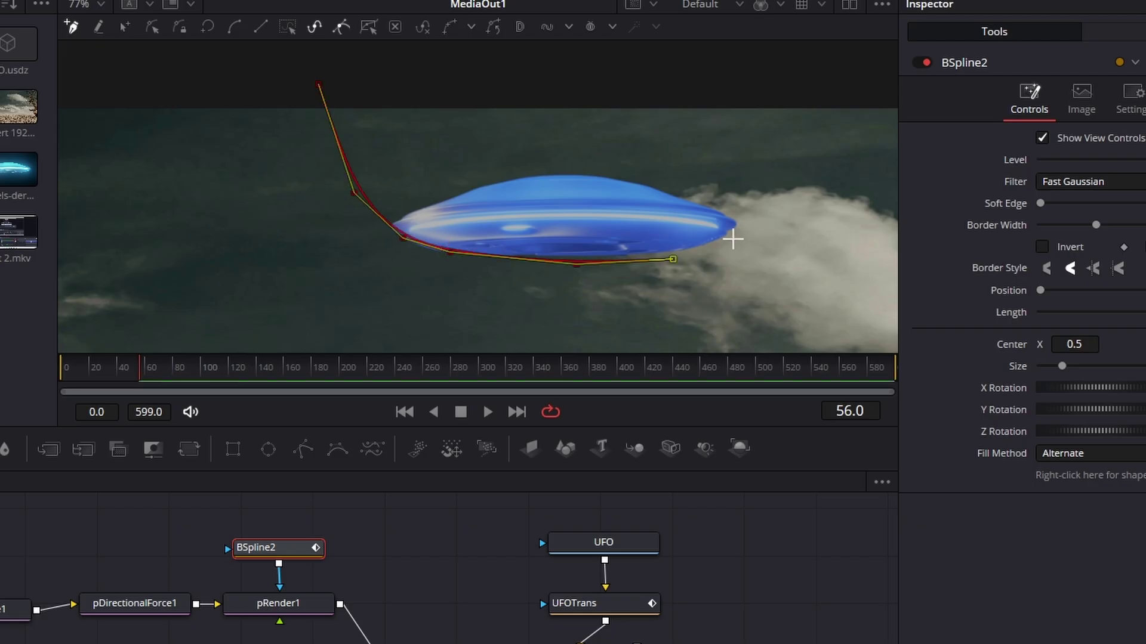
click(732, 239)
click(772, 167)
click(754, 77)
click(318, 84)
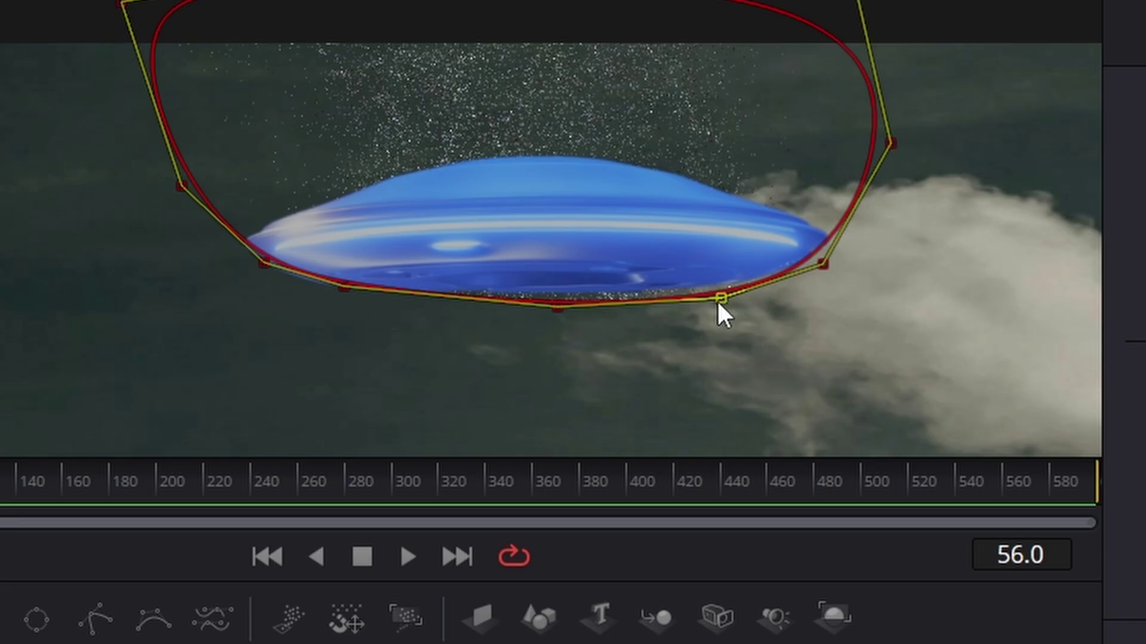
Step: Adjust the lower mask points to hug the saucer's underside, then invert the mask
drag(719, 300, 718, 293)
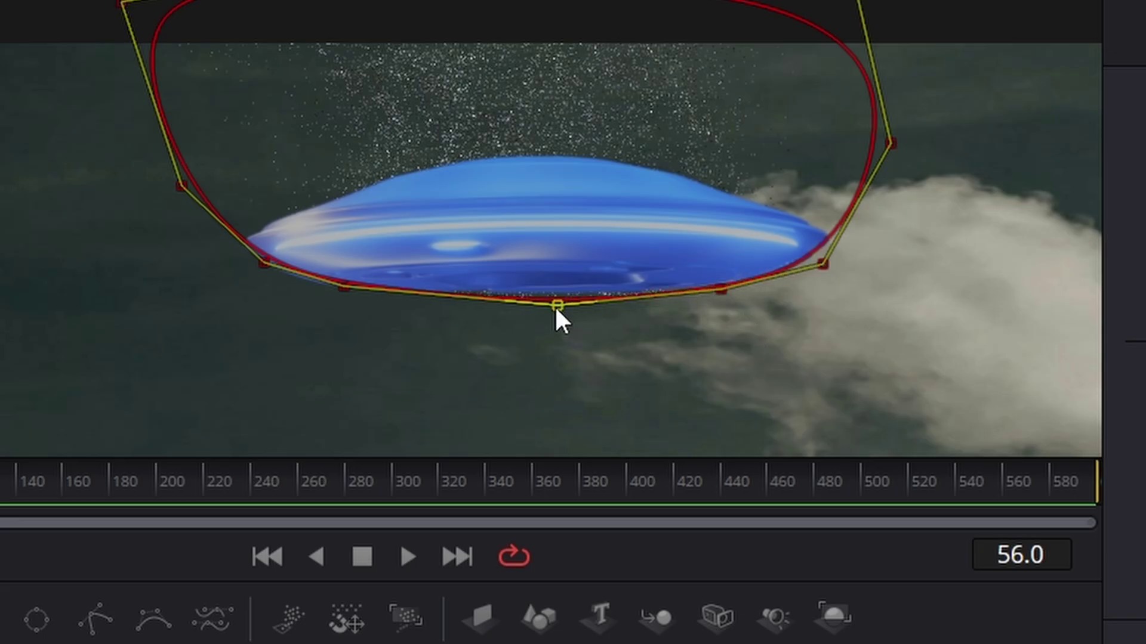
mouse_move(259, 270)
mouse_down()
mouse_move(266, 260)
mouse_move(251, 272)
mouse_up()
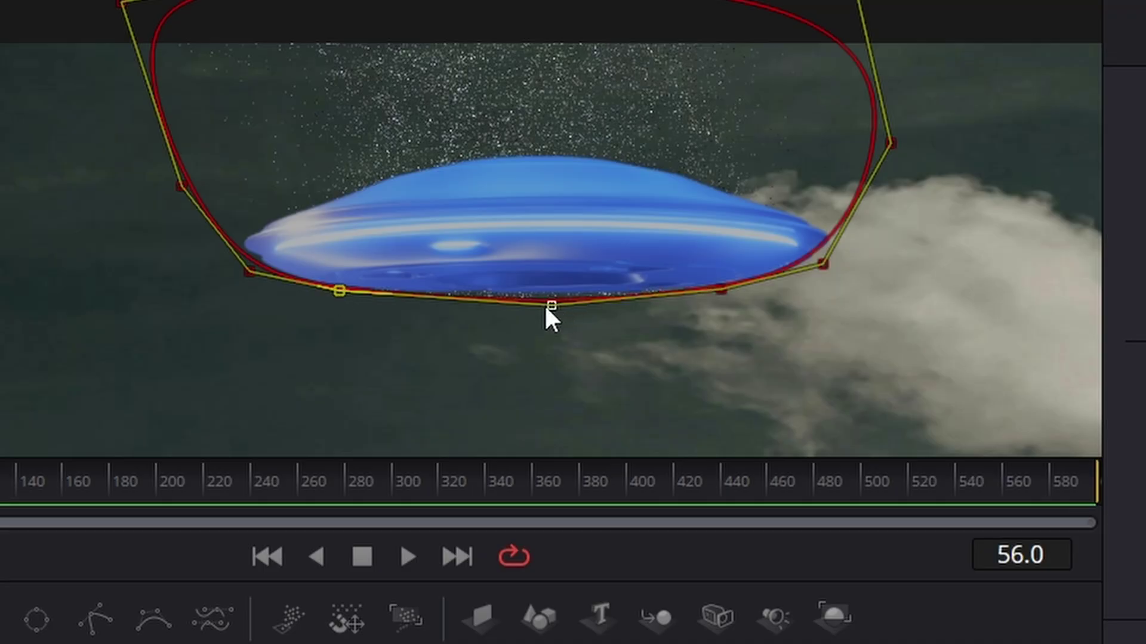
click(591, 200)
drag(547, 316, 552, 308)
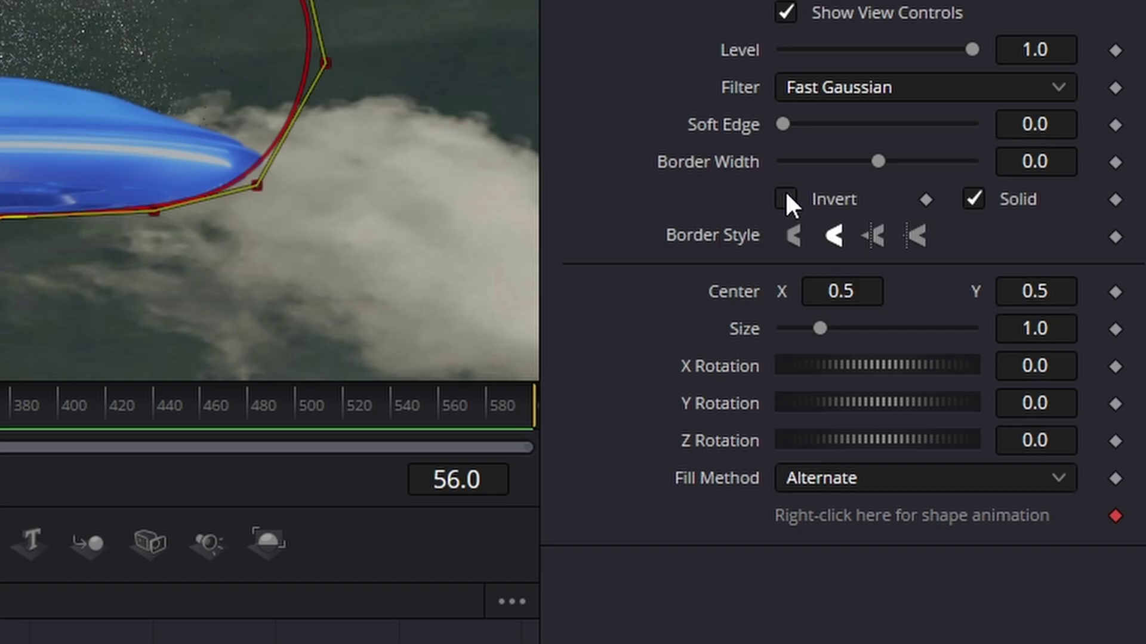
click(1035, 189)
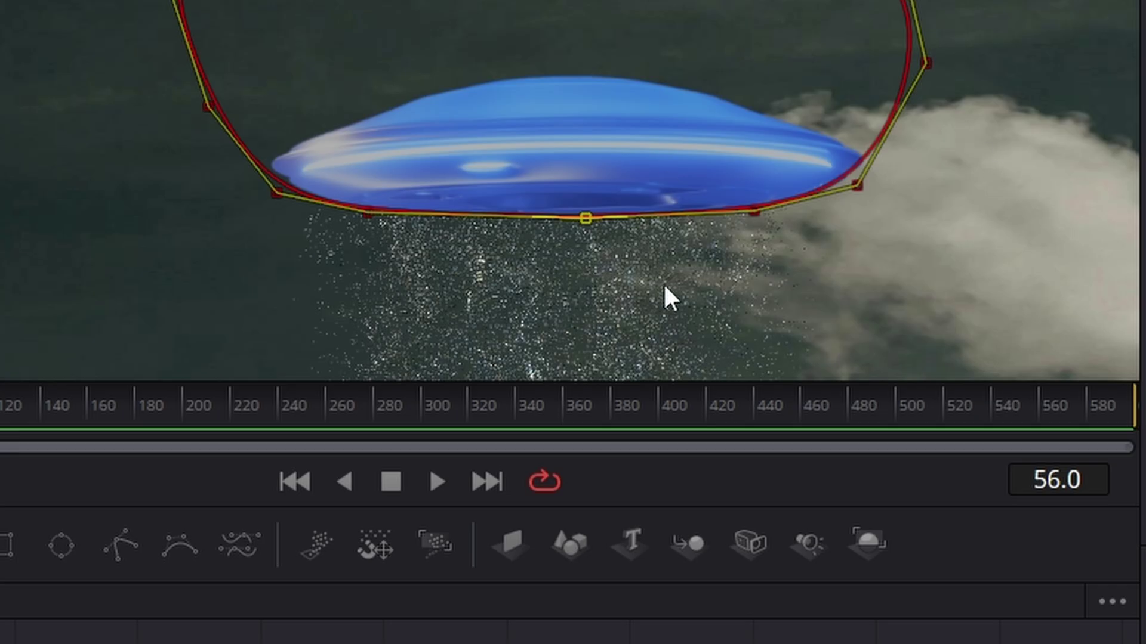
Step: Scrub the timeline to check the particles vanishing into the UFO
scroll(663, 282, down, 3)
scroll(703, 277, up, 5)
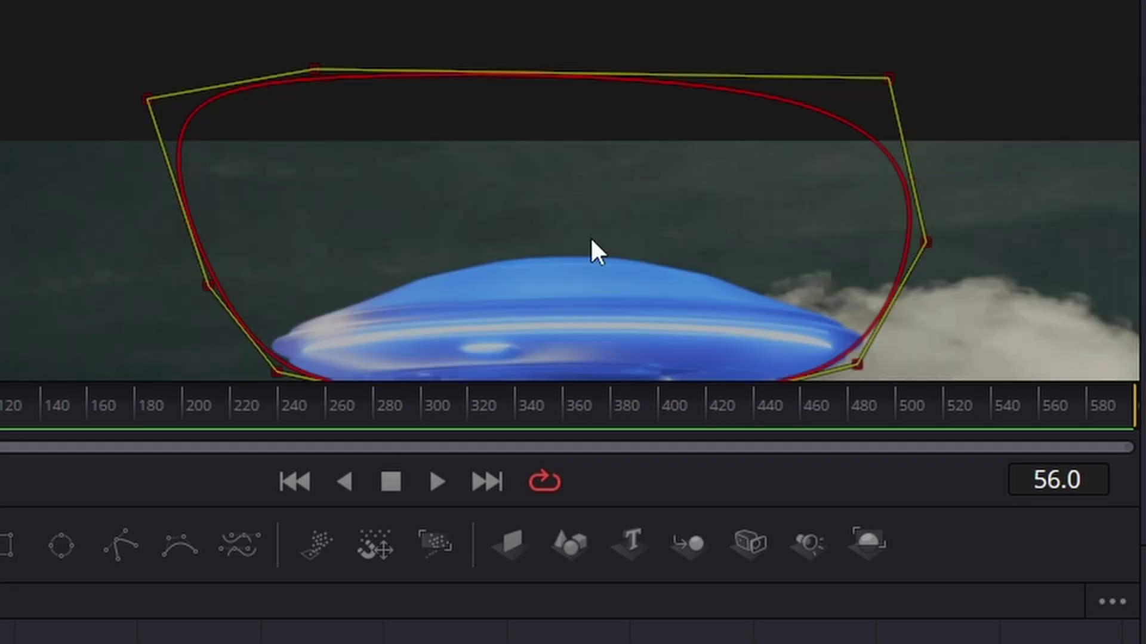
scroll(897, 275, down, 3)
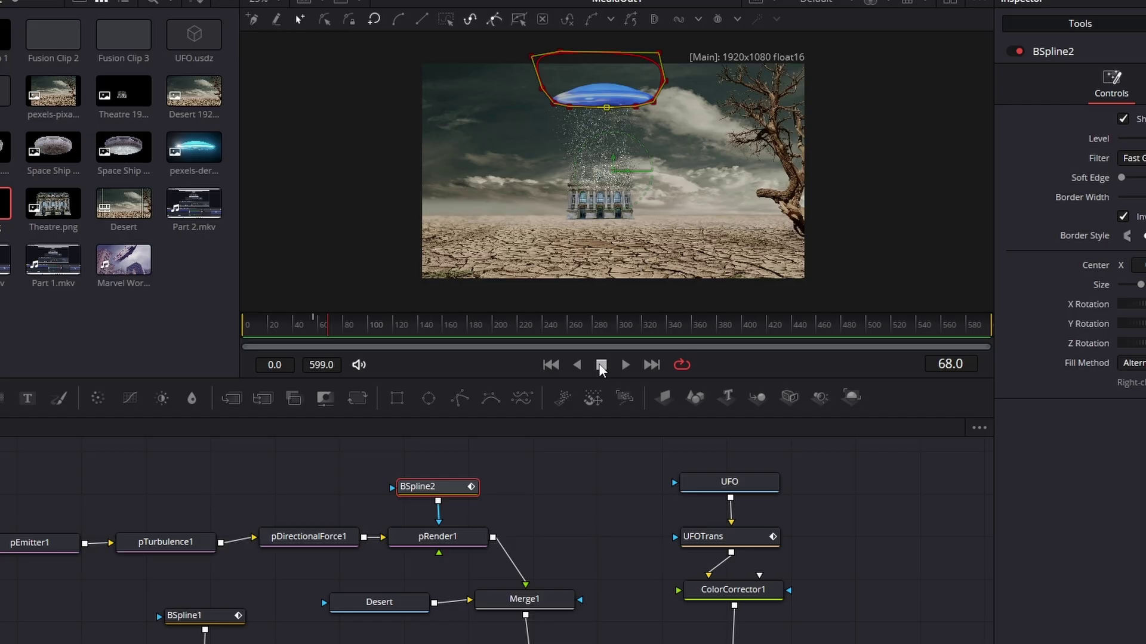
drag(335, 330, 278, 320)
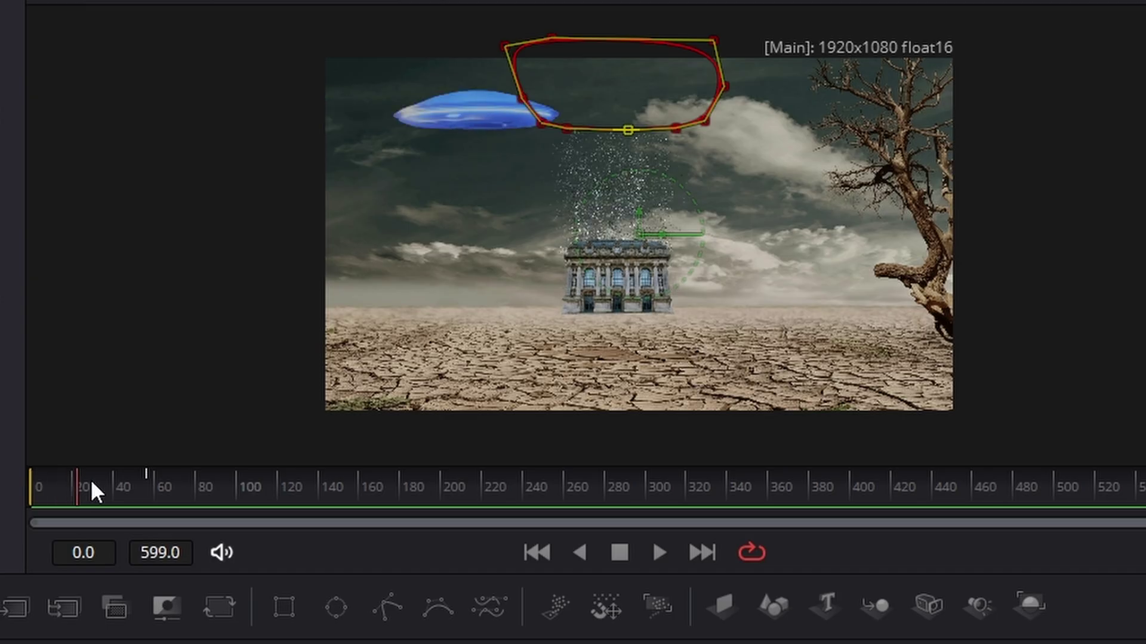
drag(91, 479, 487, 496)
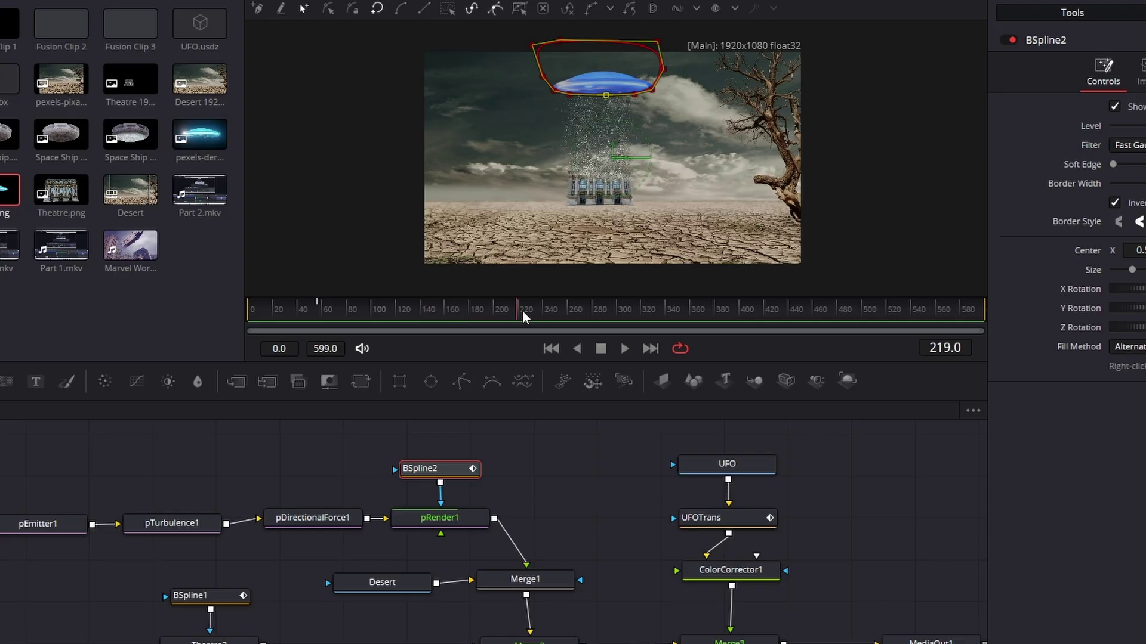
drag(523, 316, 658, 316)
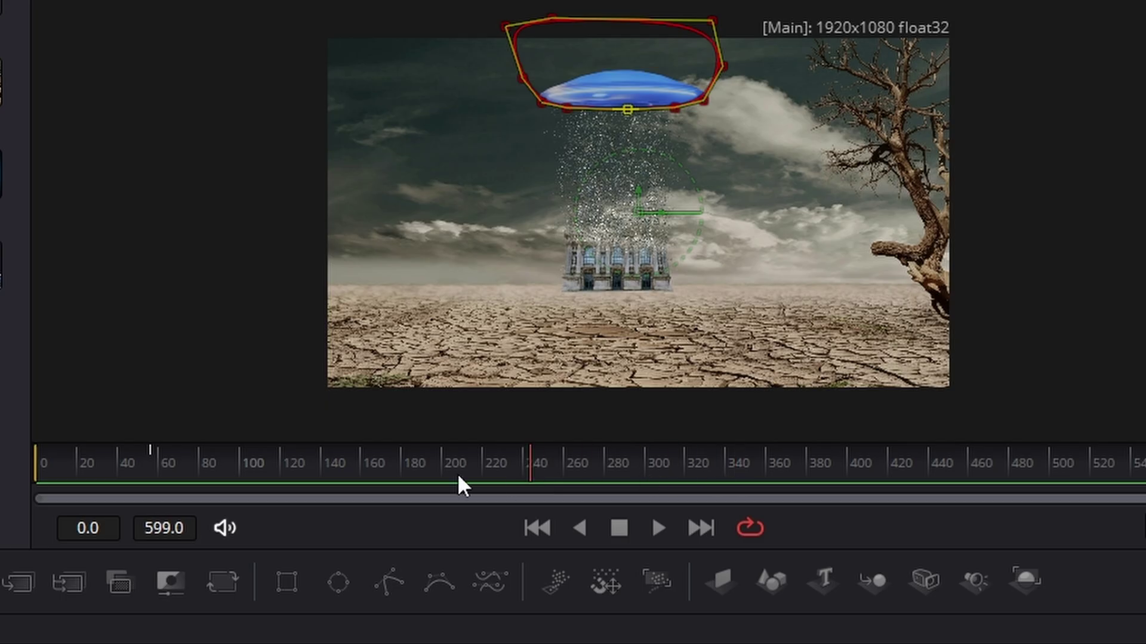
drag(457, 473, 148, 462)
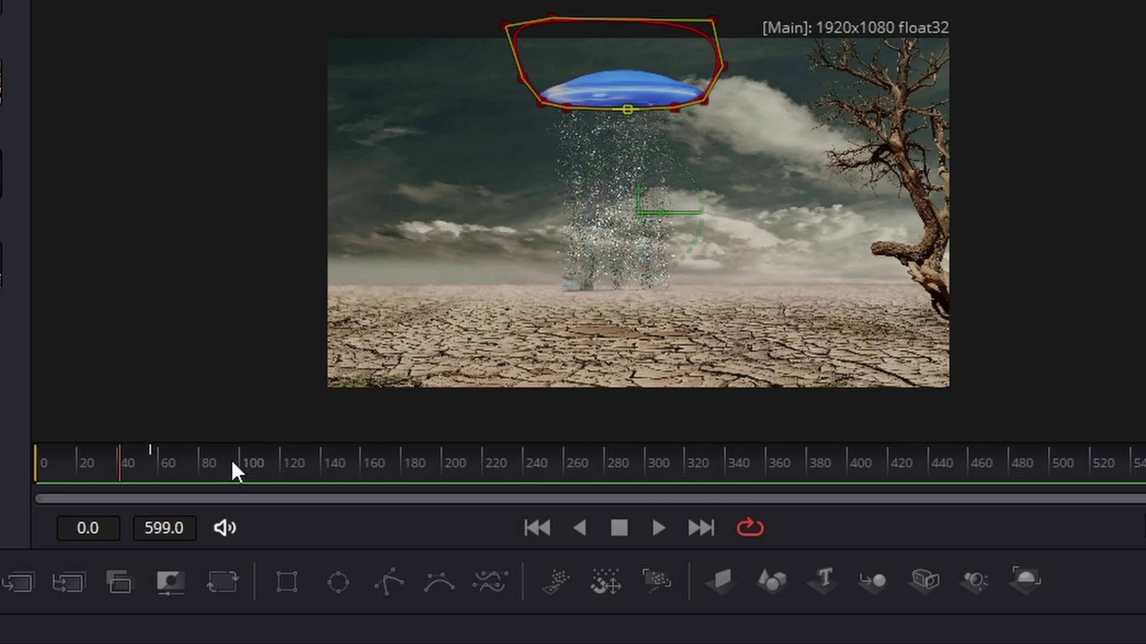
Step: Select pEmitter1 and keyframe its particle Number at 0 on frame 40
drag(230, 459, 29, 451)
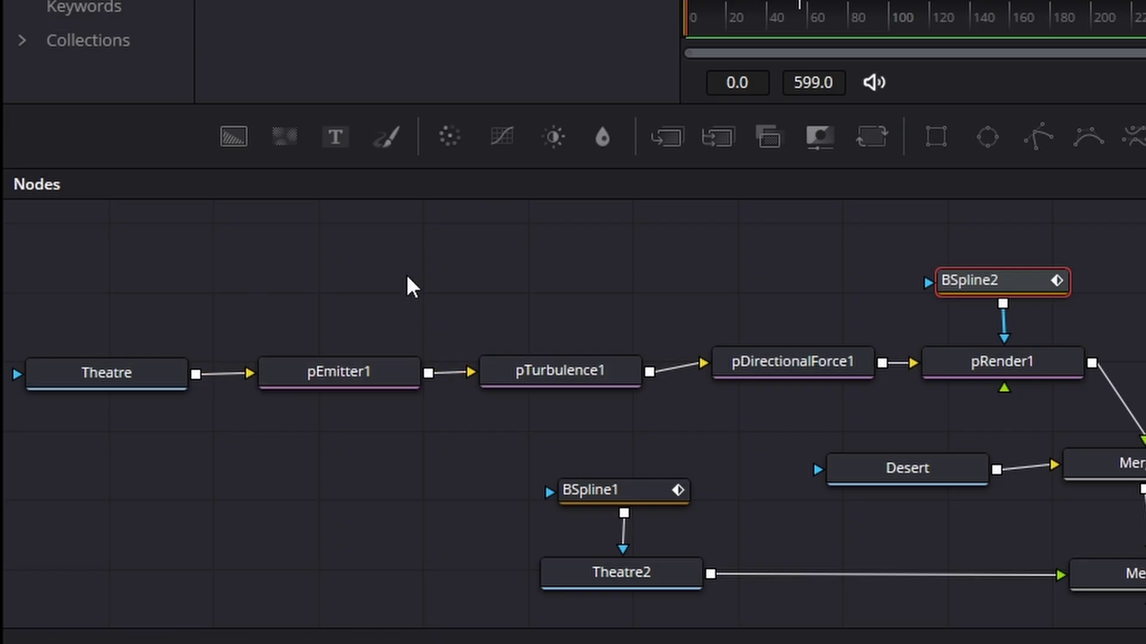
click(380, 370)
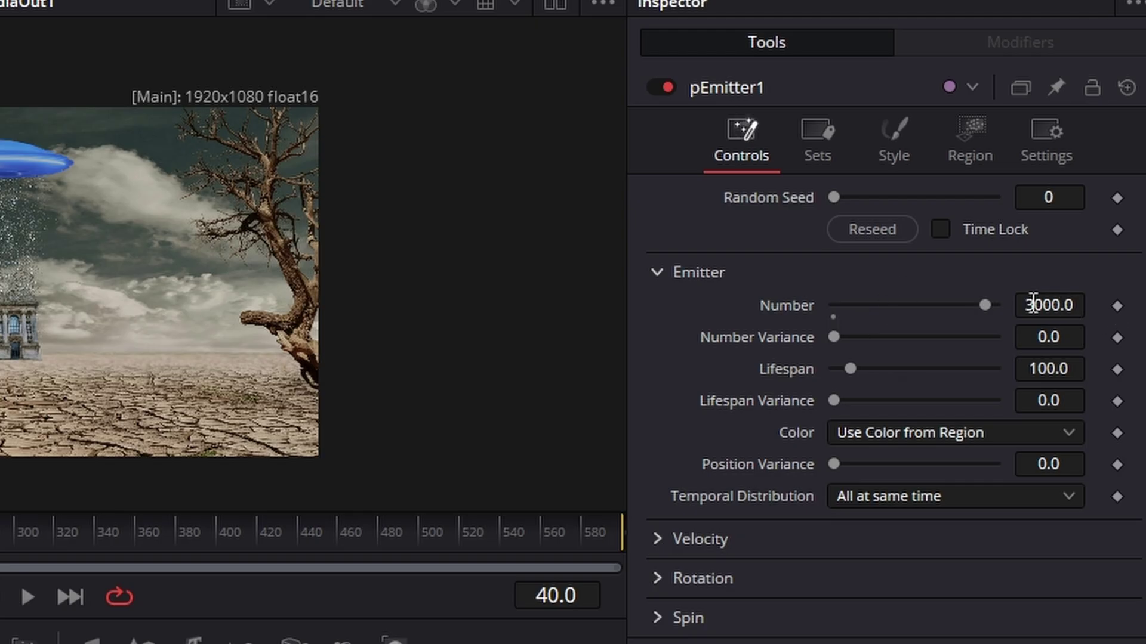
click(1053, 305)
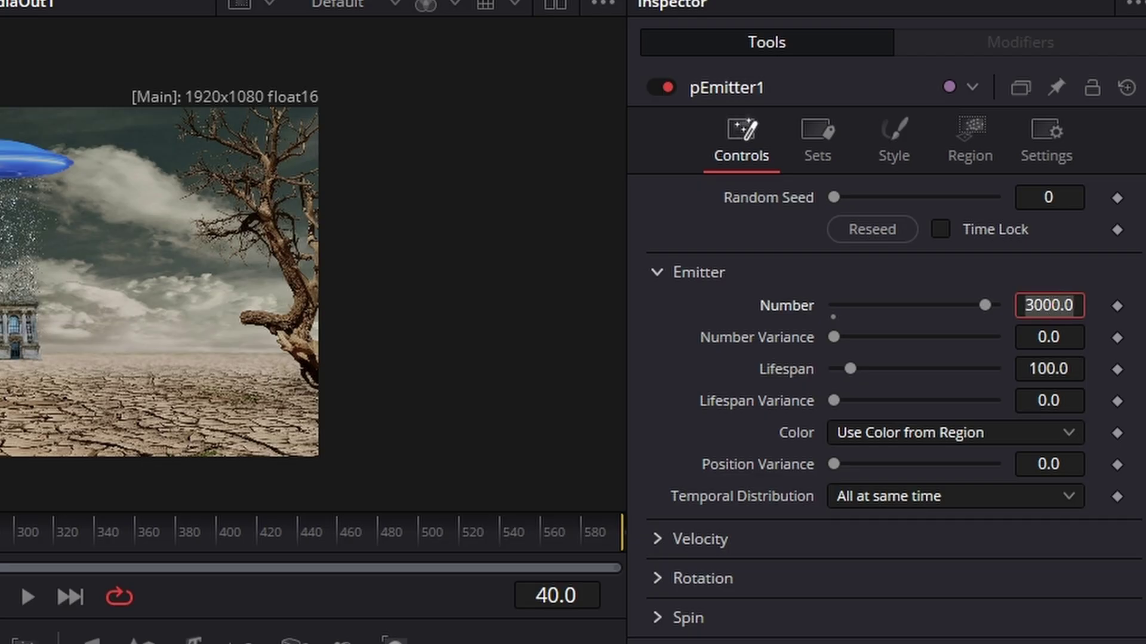
text(0.0)
key(Tab)
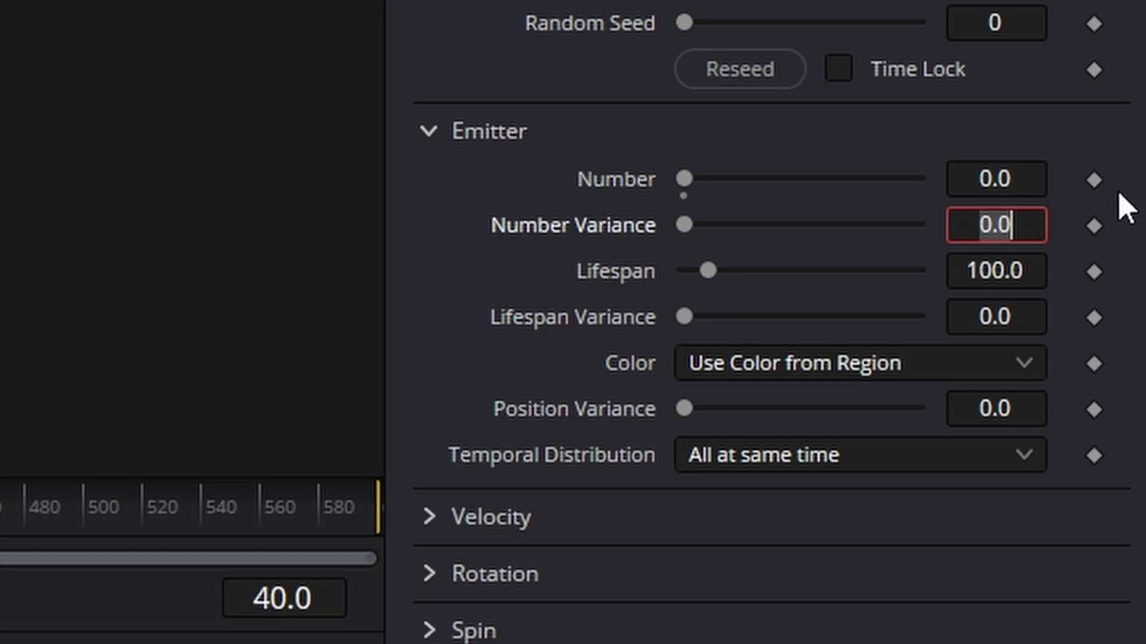
click(1094, 179)
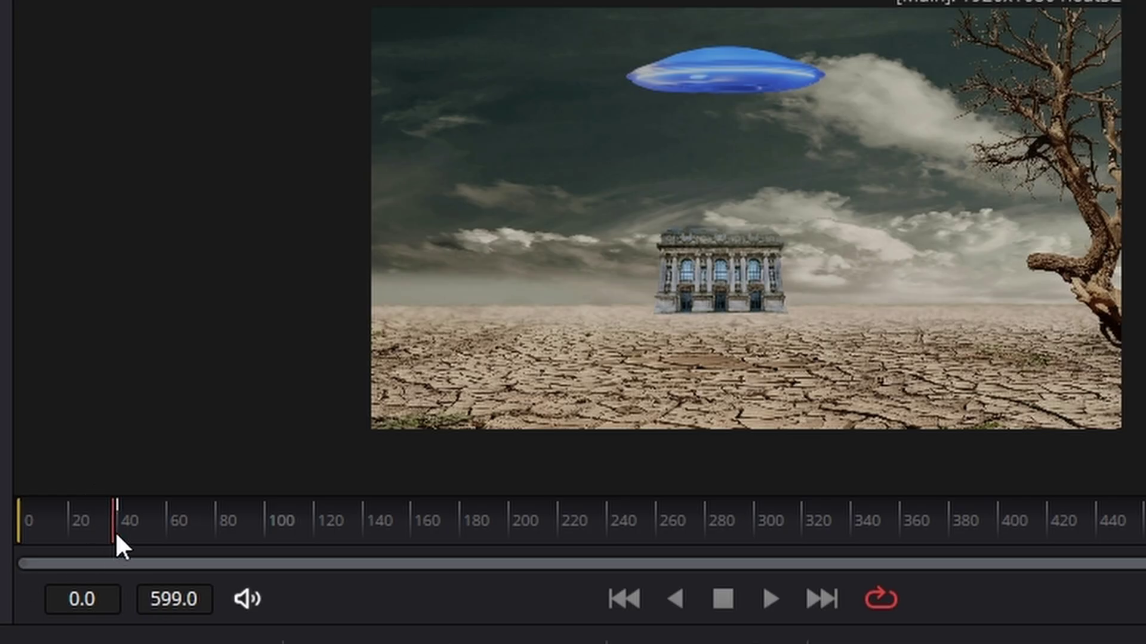
Step: Add a particle Number keyframe of 3000 at frame 150
drag(116, 531, 398, 531)
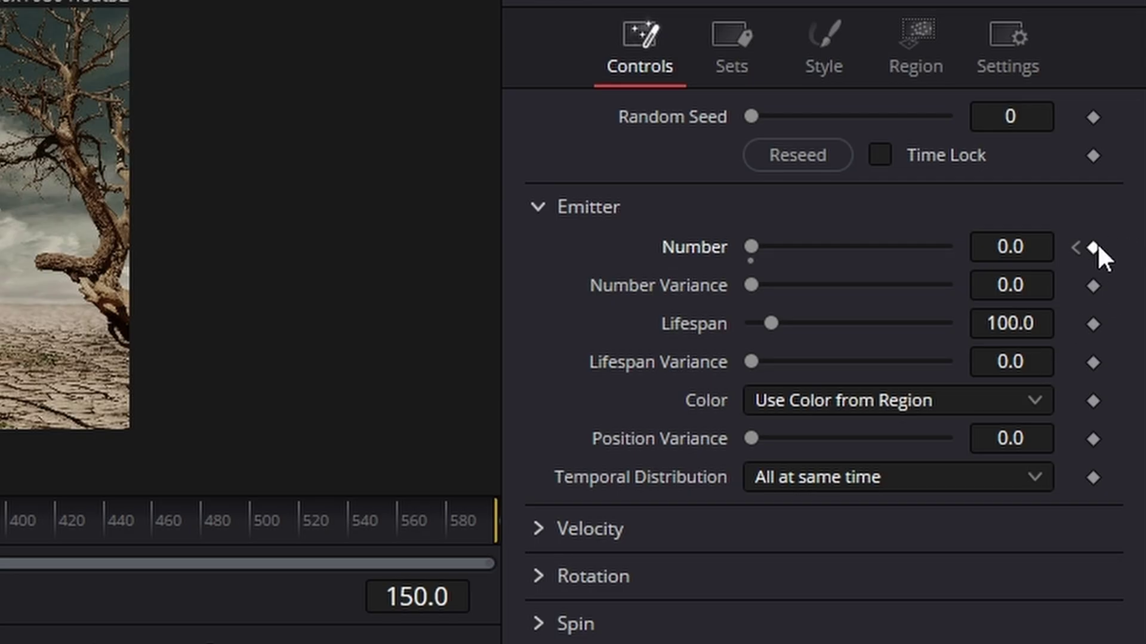
click(1095, 247)
click(1011, 245)
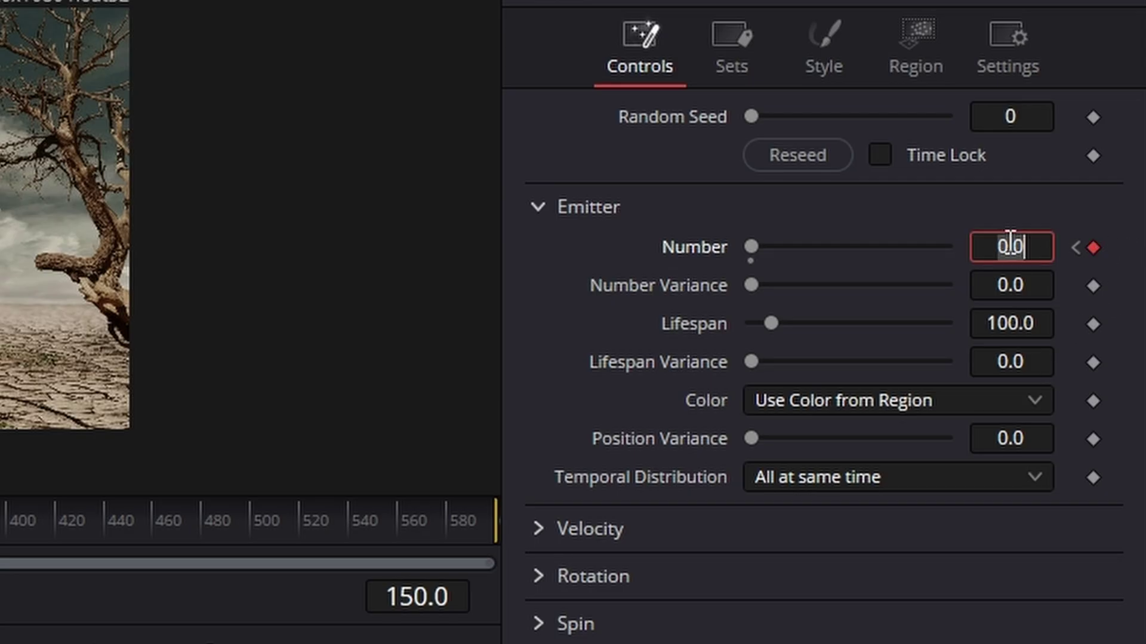
text(3000)
key(Tab)
Step: Set the Number back to 0 at frame 179 and replay to check the particle timing
drag(352, 528, 2, 552)
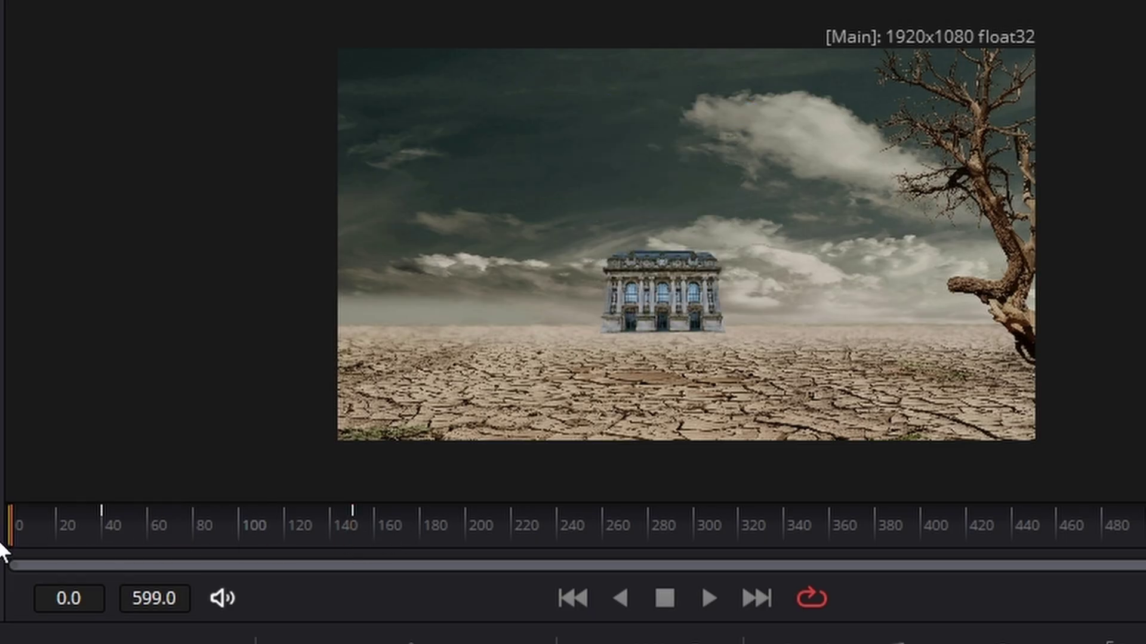
click(706, 604)
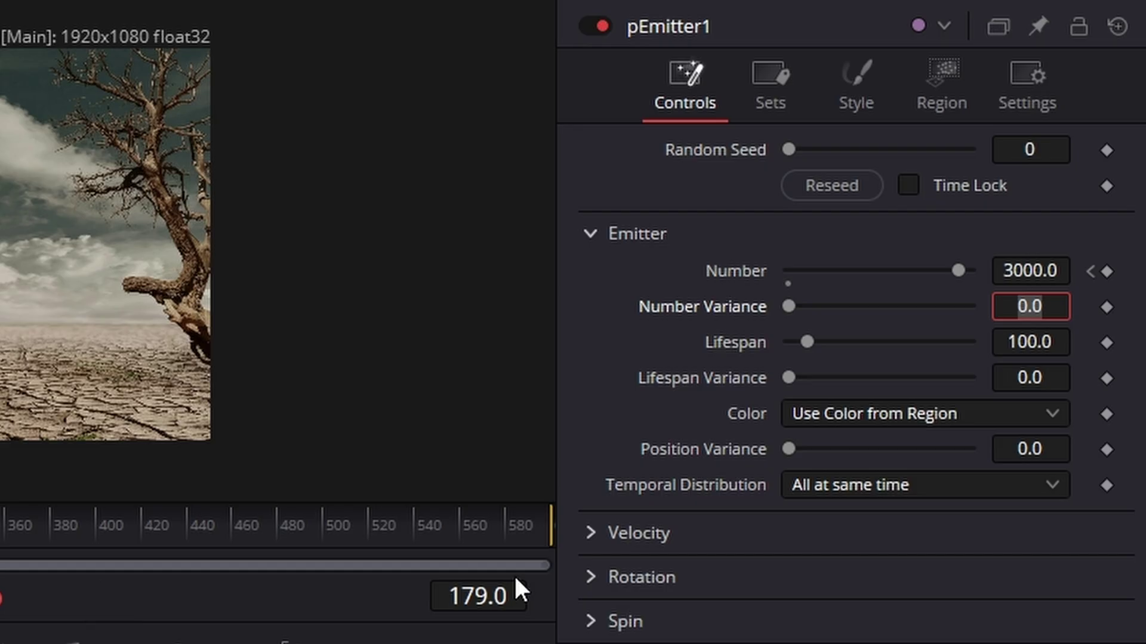
double_click(1029, 270)
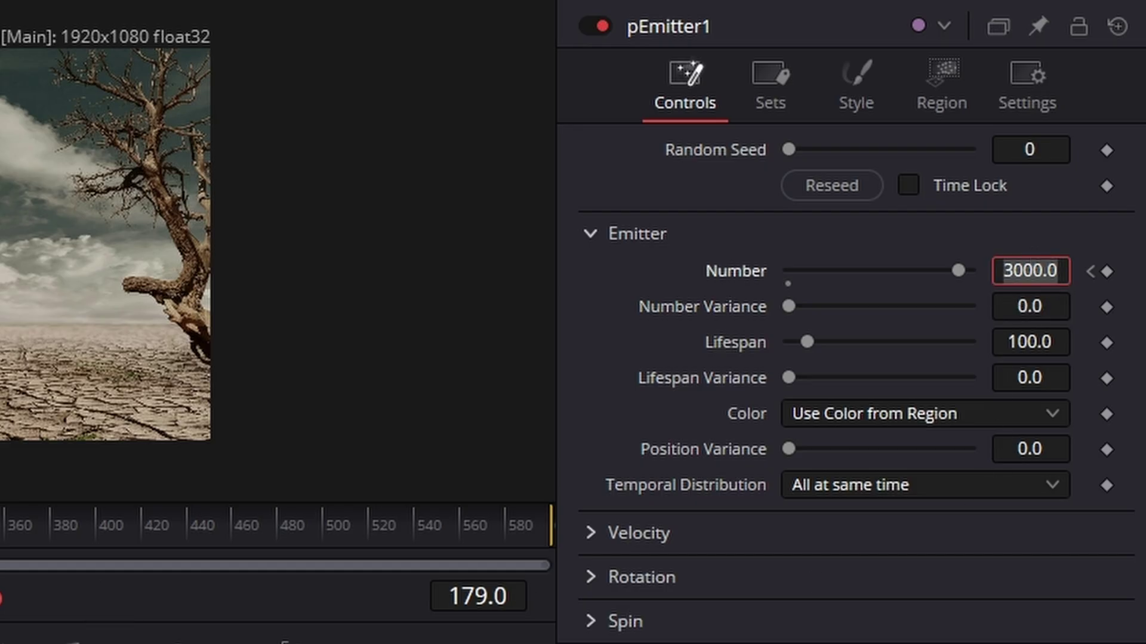
text(0.)
click(534, 567)
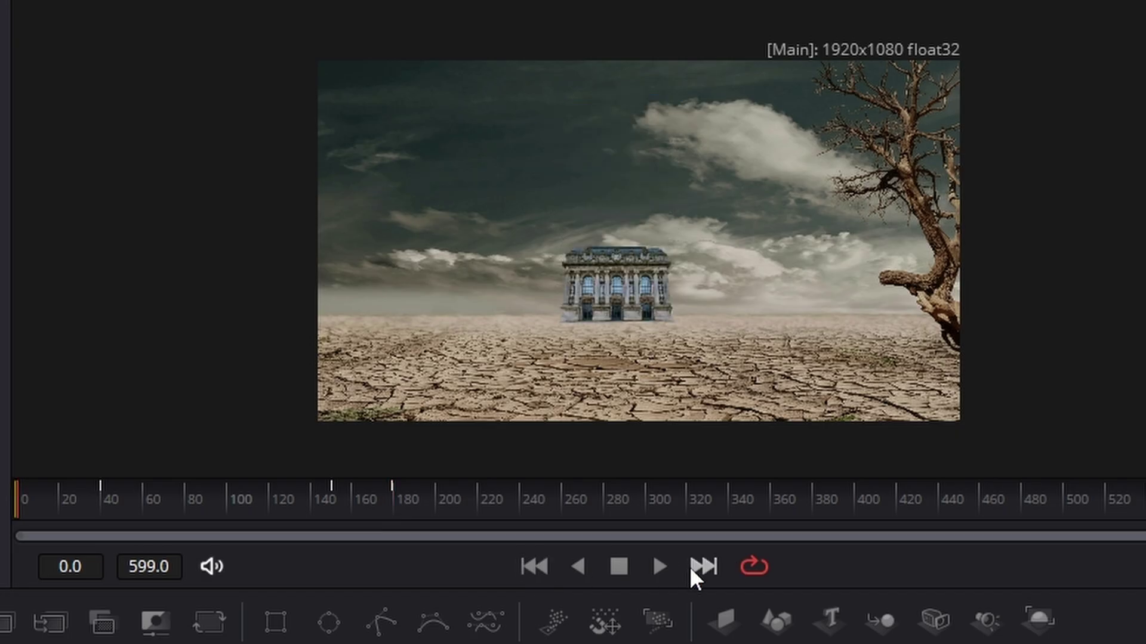
click(660, 565)
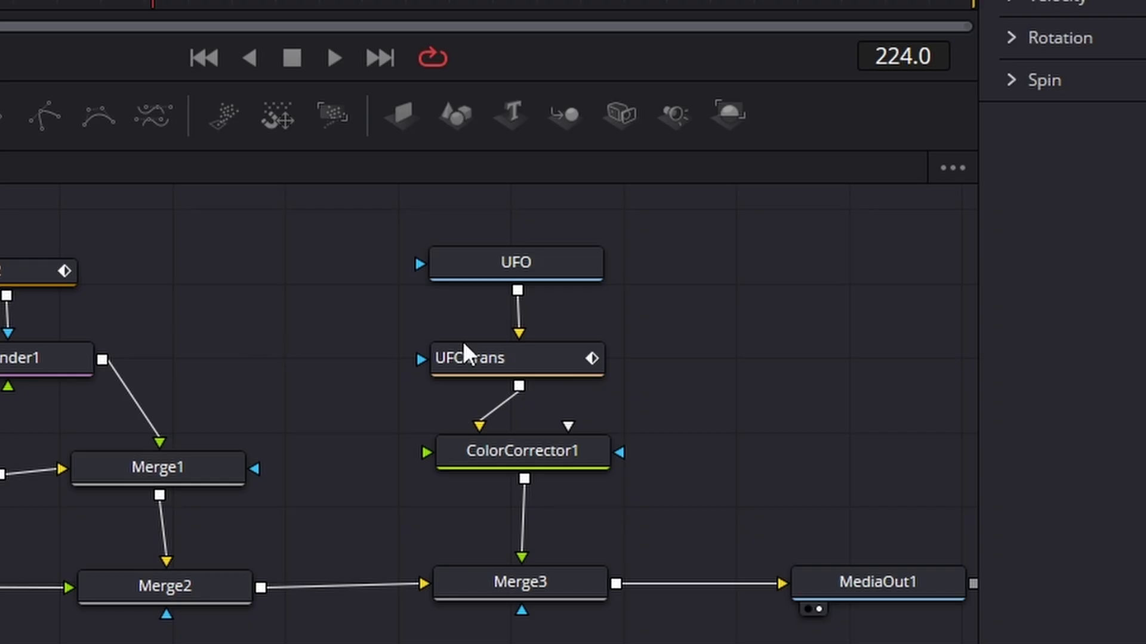
Step: Keyframe UFOTrans Center X from 0.475 to 1.123 near frame 267 so the UFO slides right
click(499, 360)
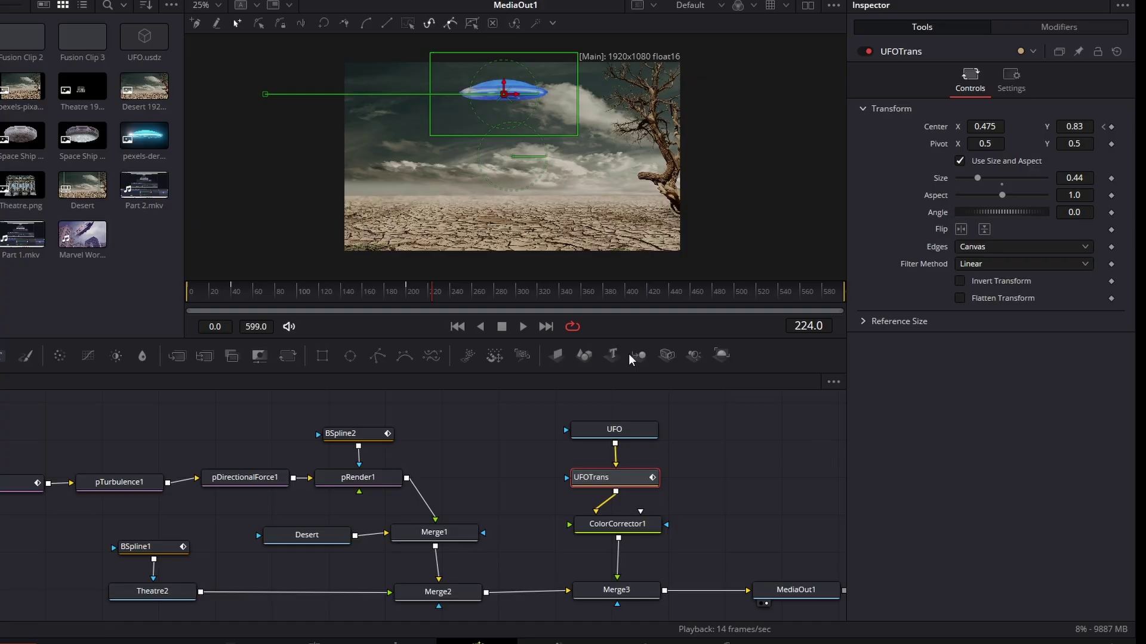
click(487, 298)
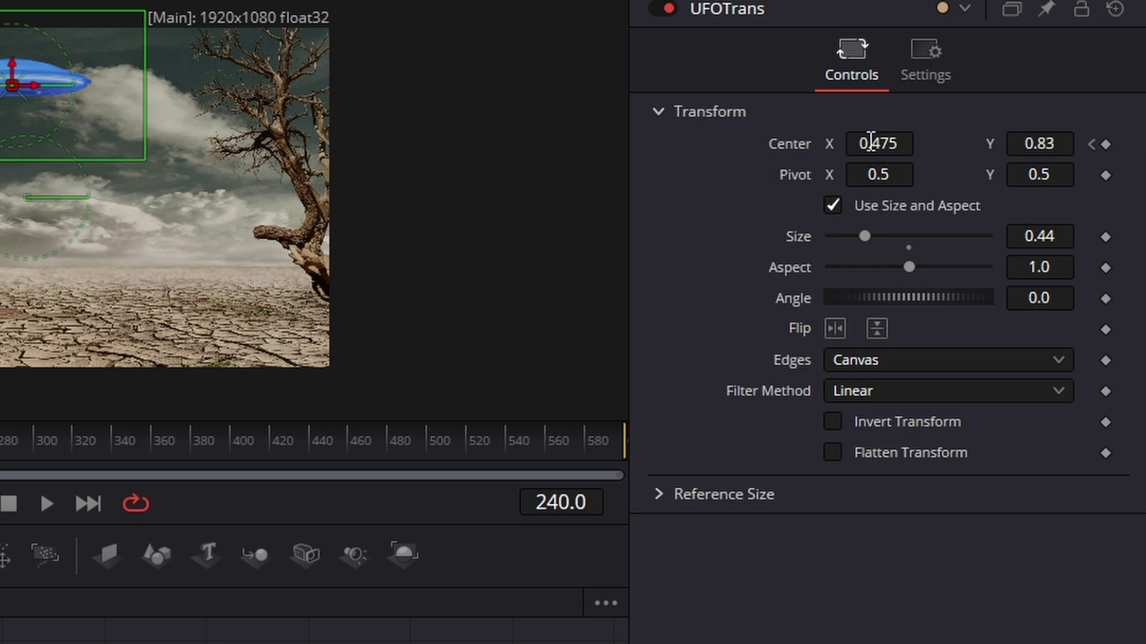
drag(877, 144, 1016, 144)
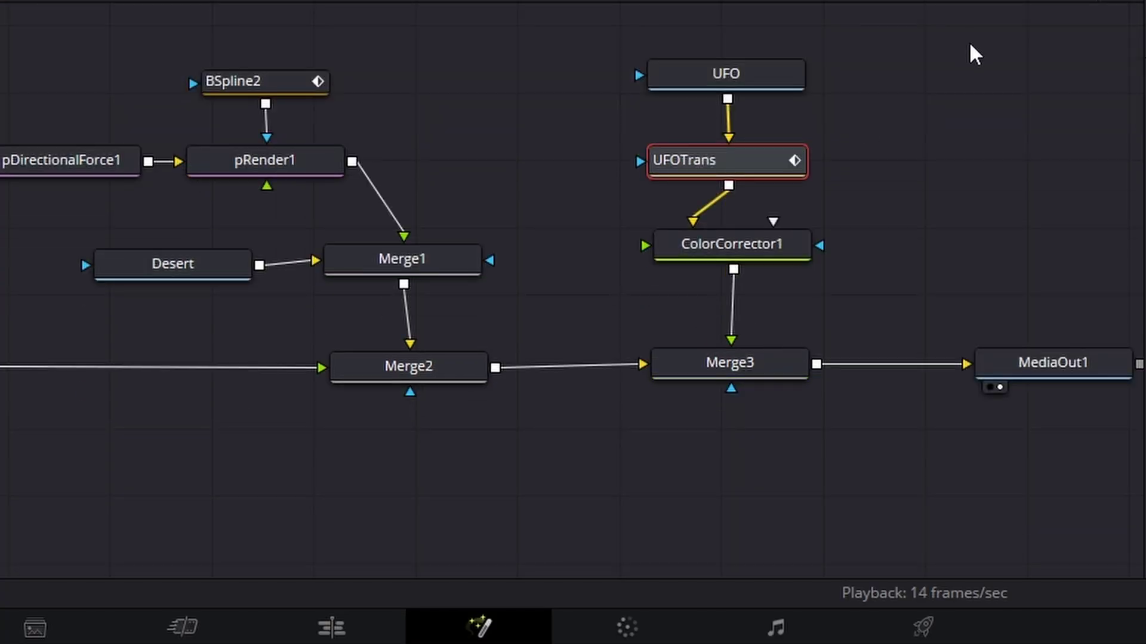
Step: Copy the UFO, UFOTrans and ColorCorrector1 nodes and paste a duplicate branch
drag(450, 509, 428, 491)
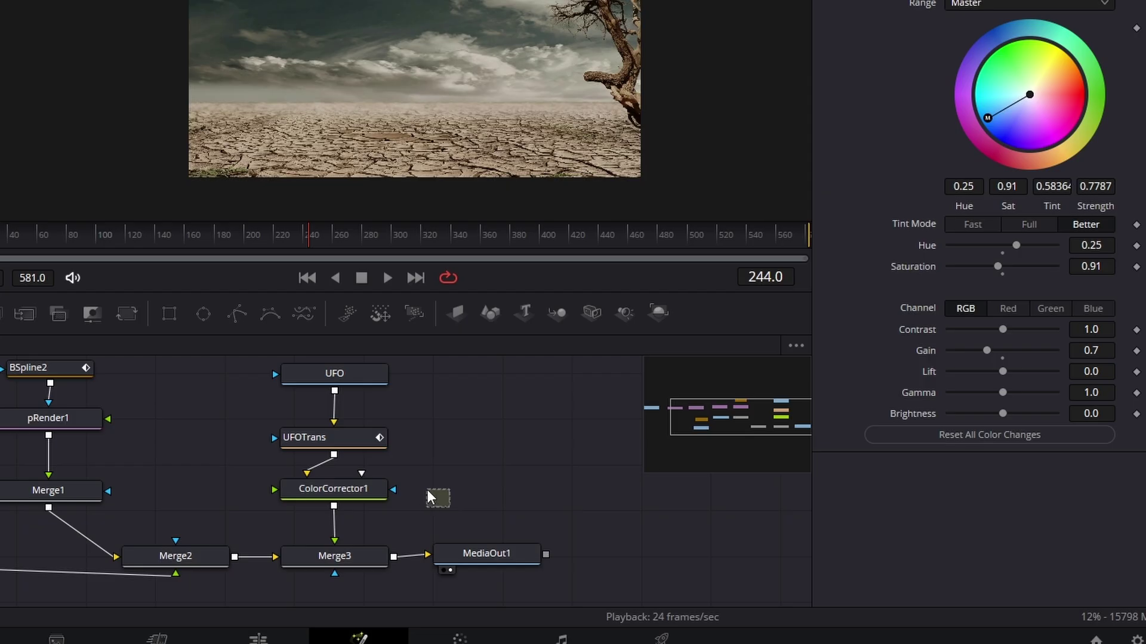
drag(469, 454, 260, 358)
click(442, 492)
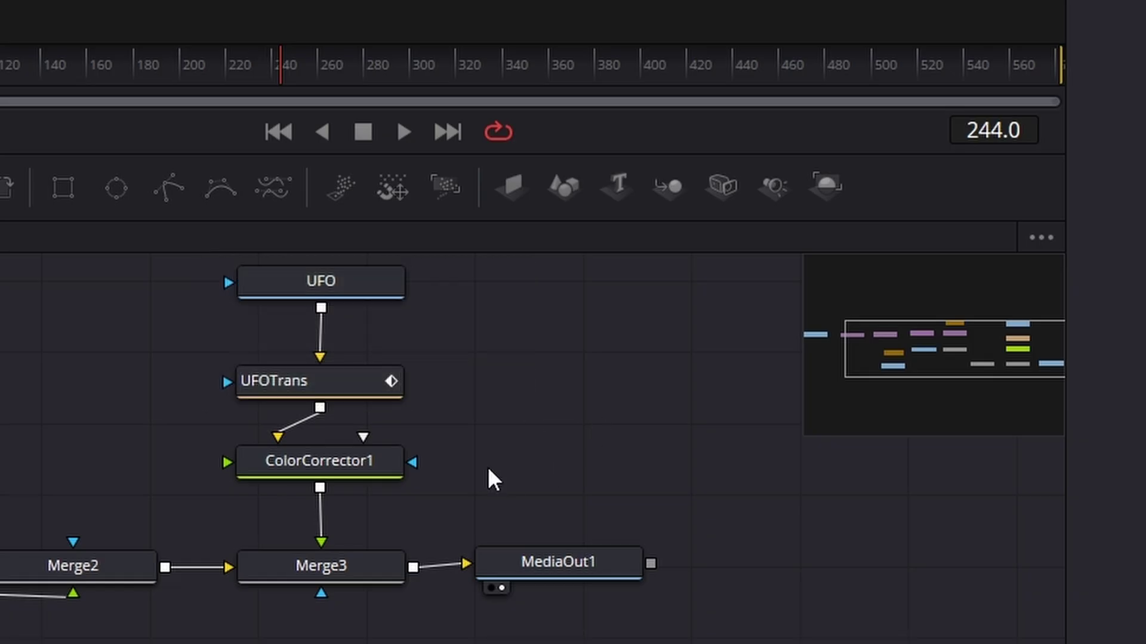
drag(475, 482, 182, 252)
right_click(345, 272)
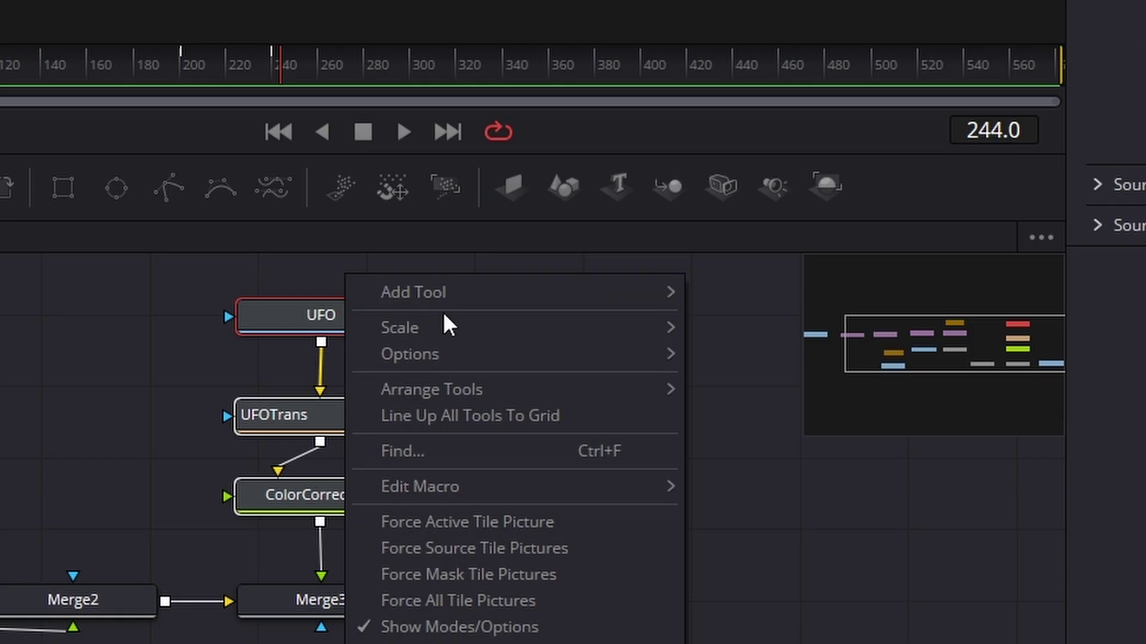
click(116, 287)
drag(147, 296, 440, 520)
right_click(391, 500)
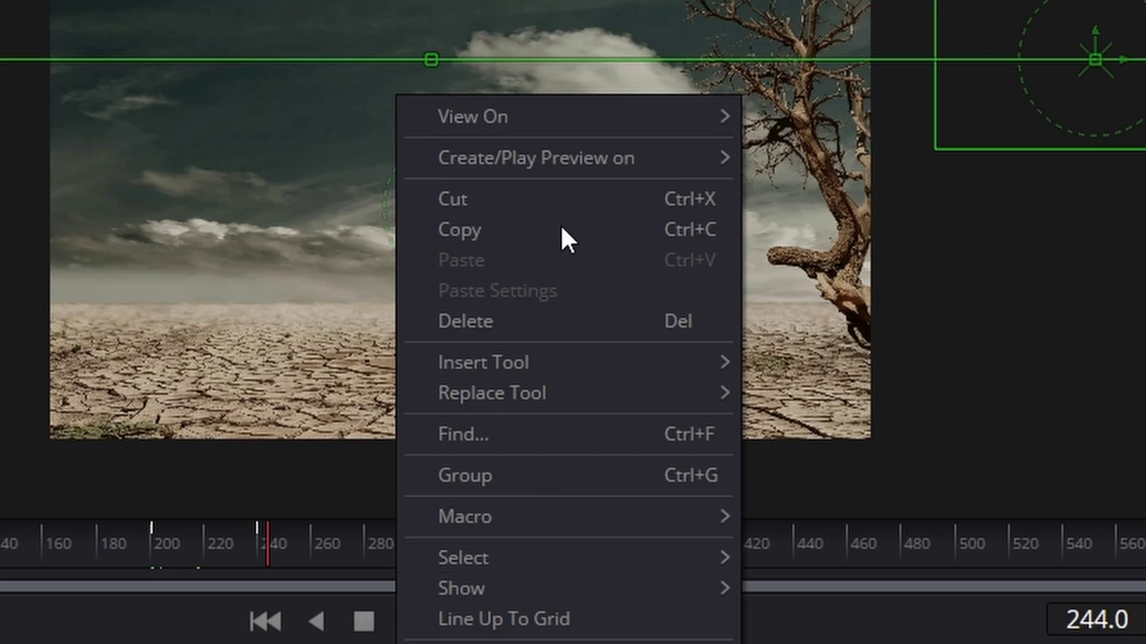
click(532, 231)
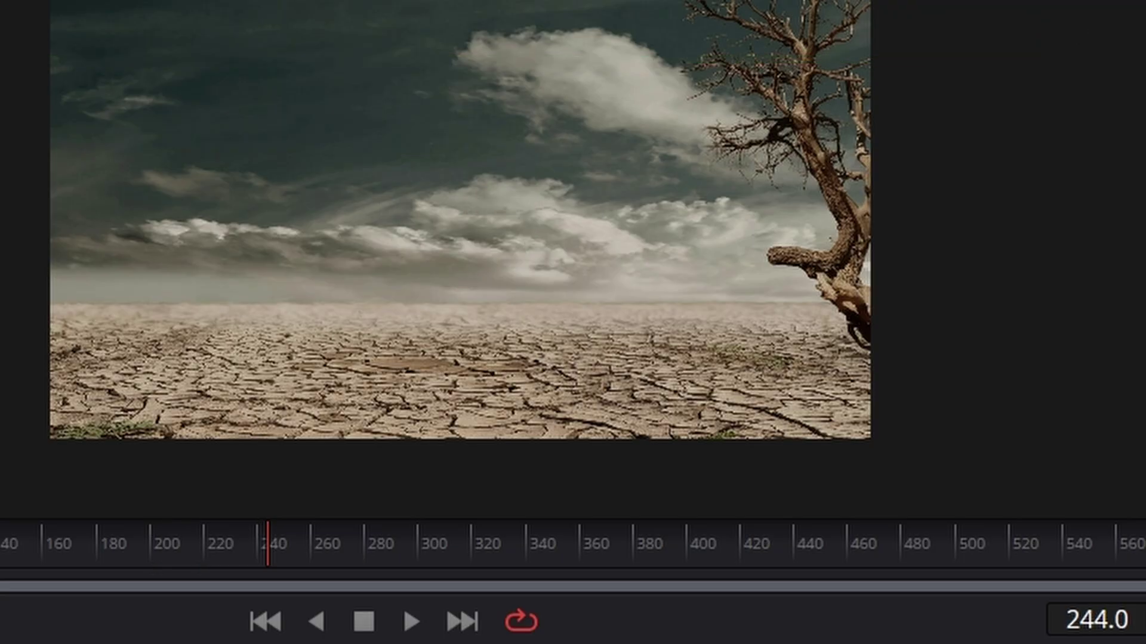
key(ctrl+v)
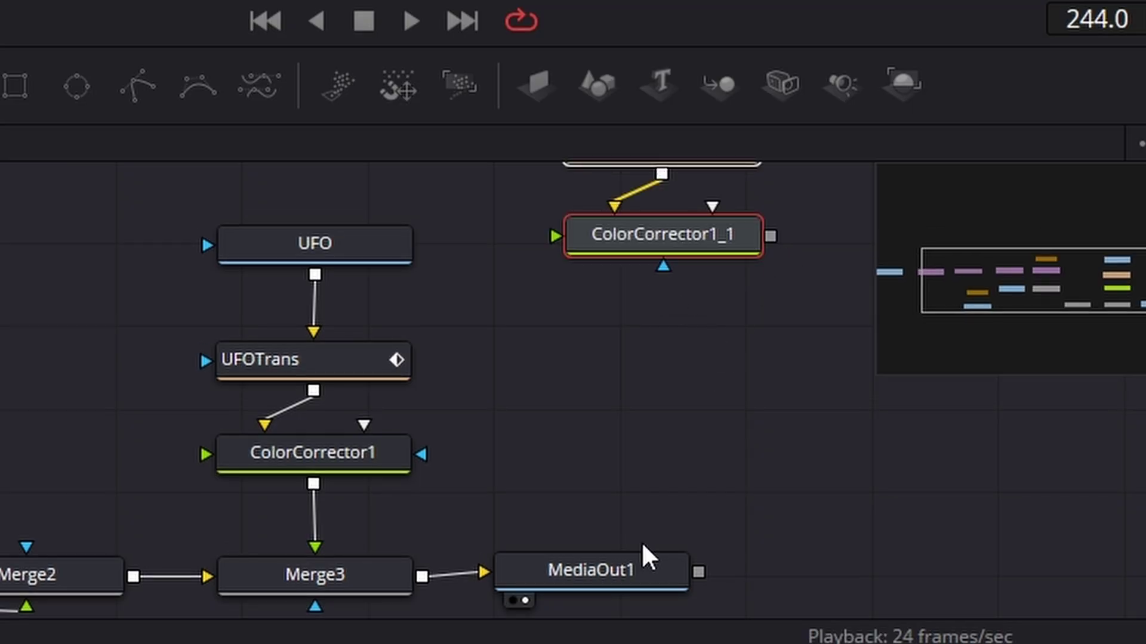
Step: Connect the duplicate branch into the Merge3–MediaOut1 link, creating Merge4
drag(636, 564, 1039, 569)
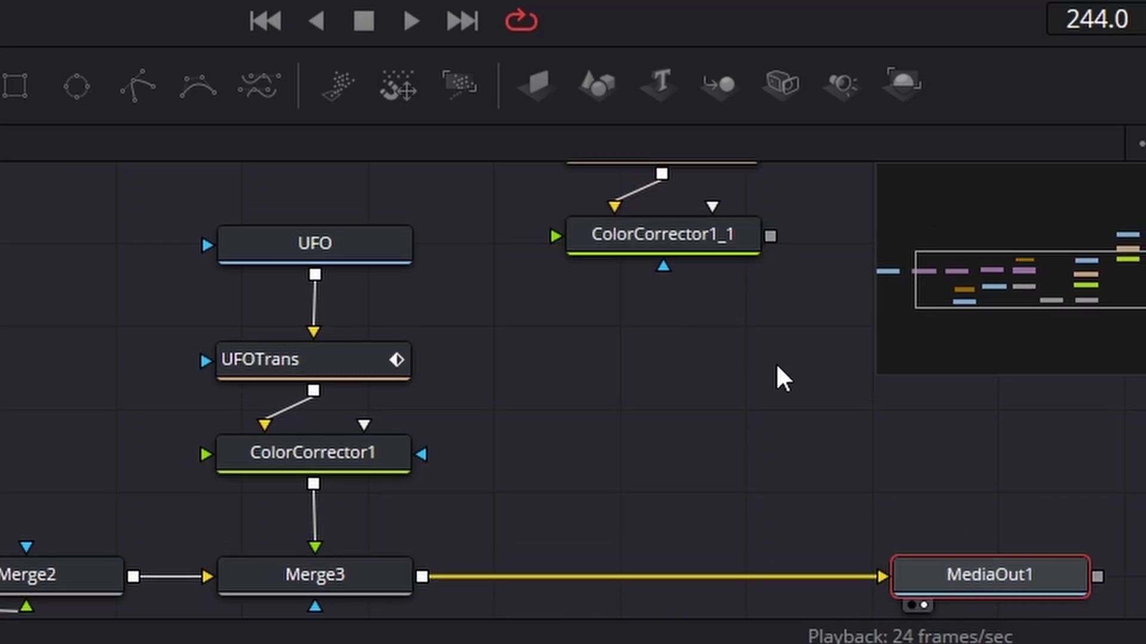
drag(777, 367, 624, 99)
drag(676, 367, 693, 528)
scroll(876, 496, down, 3)
drag(716, 440, 424, 598)
scroll(684, 568, down, 2)
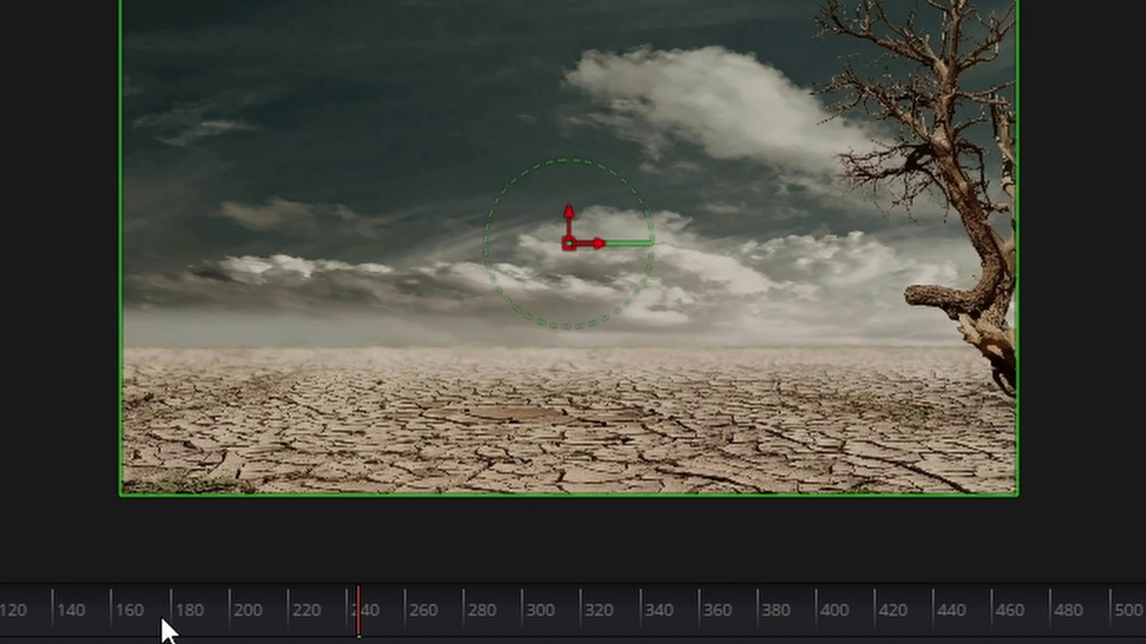
drag(162, 623, 113, 624)
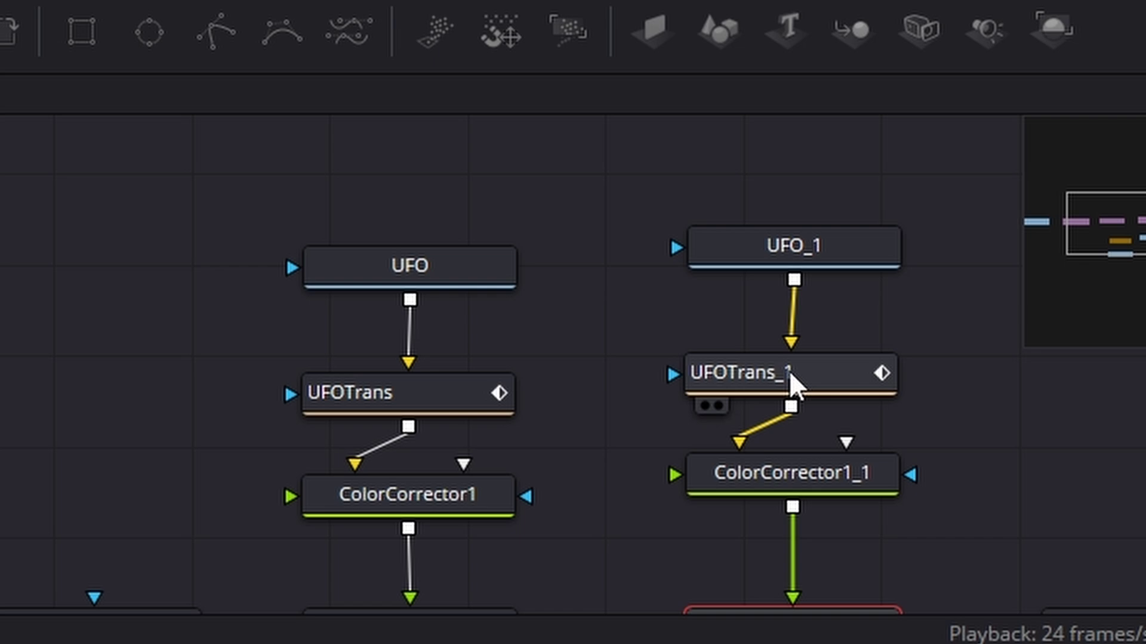
Step: Set UFOTrans_1's Angle to 18 degrees
click(790, 374)
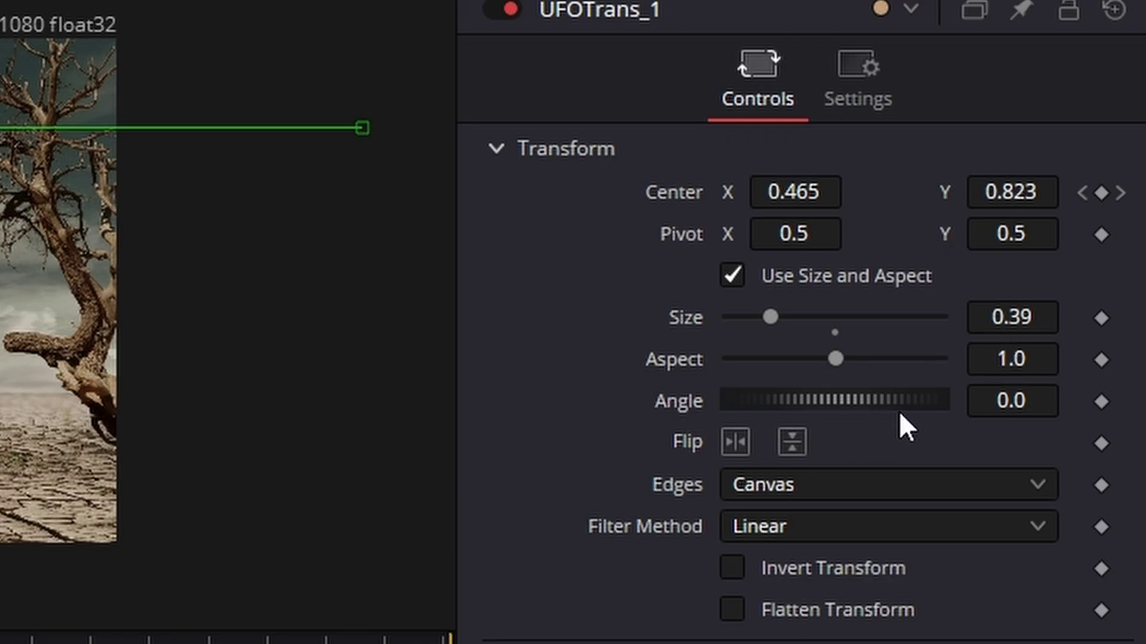
click(1016, 400)
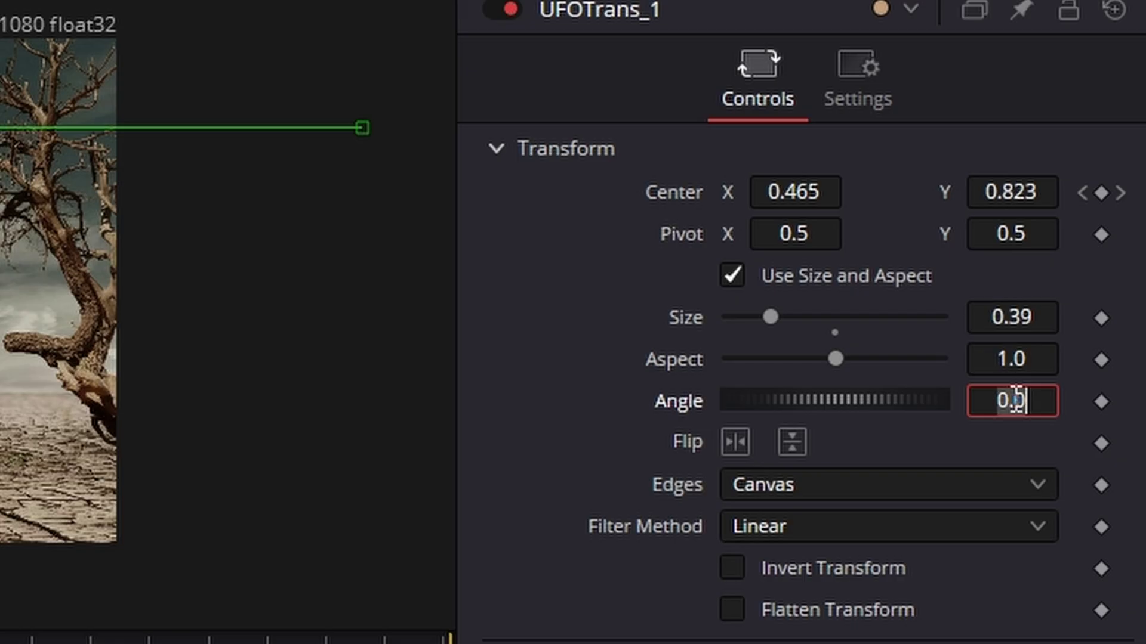
text(18)
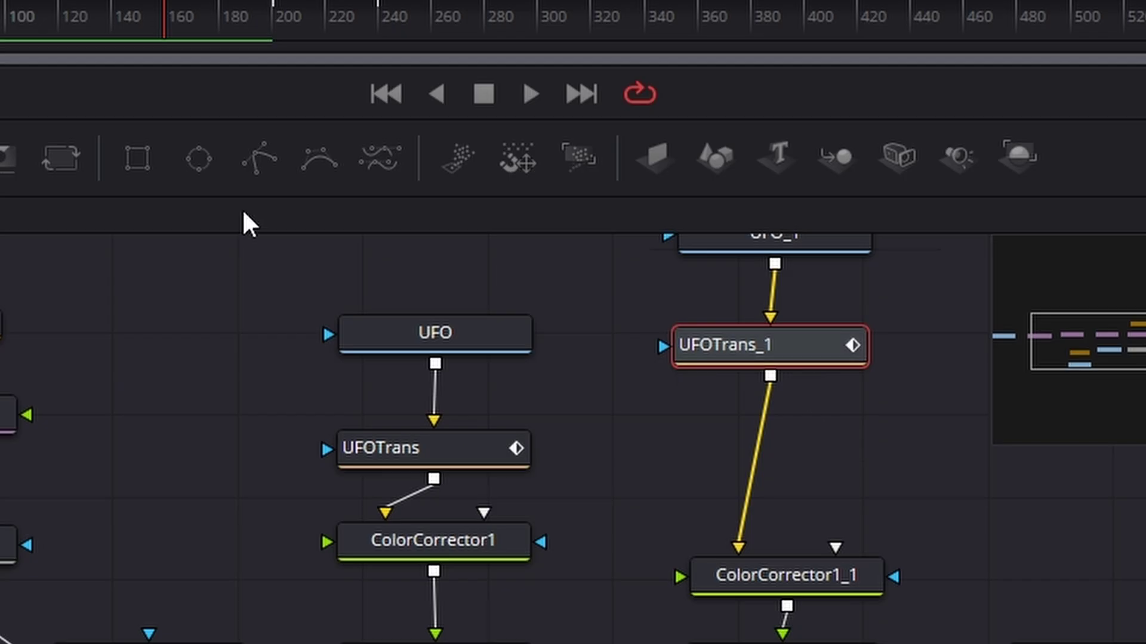
Step: Insert a Transform node after UFOTrans_1 and lower the copy's Center Y to the desert floor
click(60, 156)
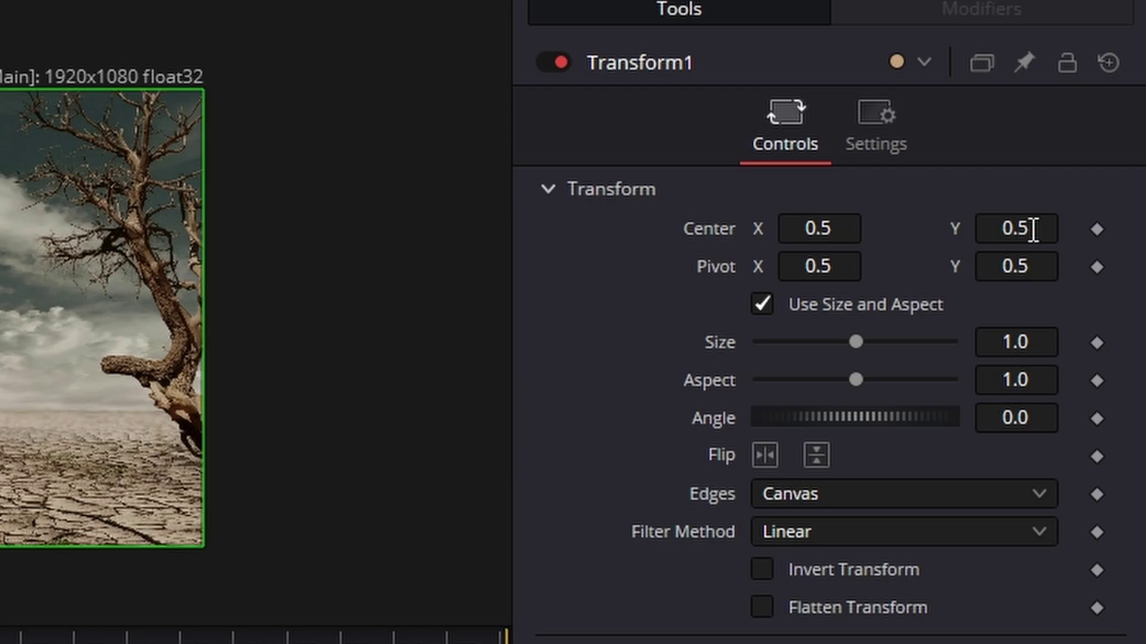
drag(1013, 228, 865, 230)
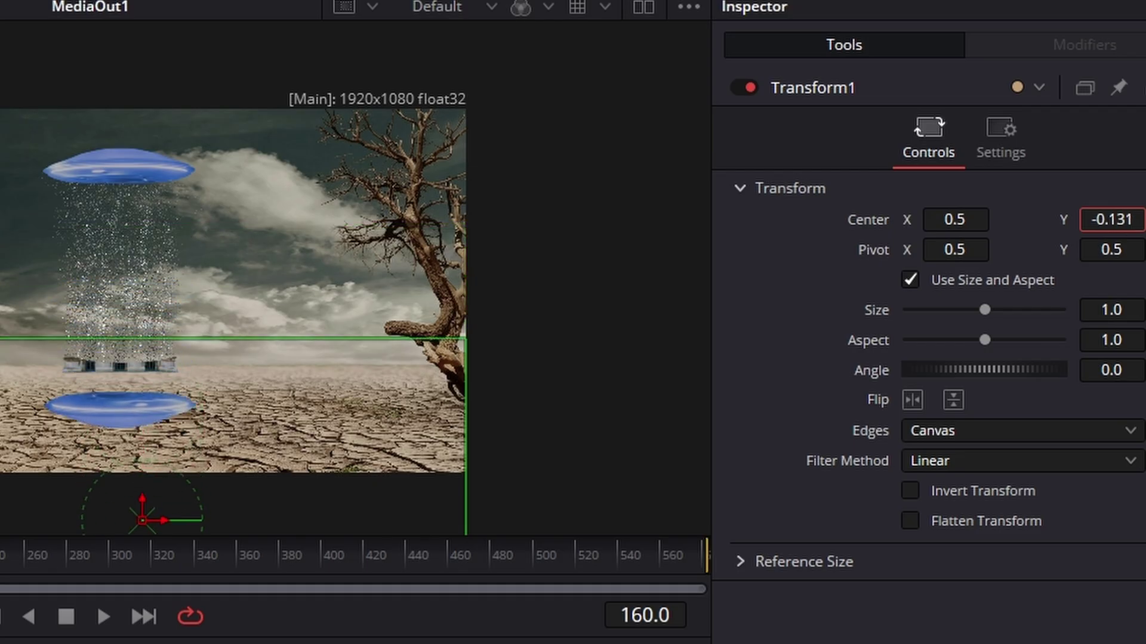
drag(1111, 220, 1109, 219)
click(1127, 220)
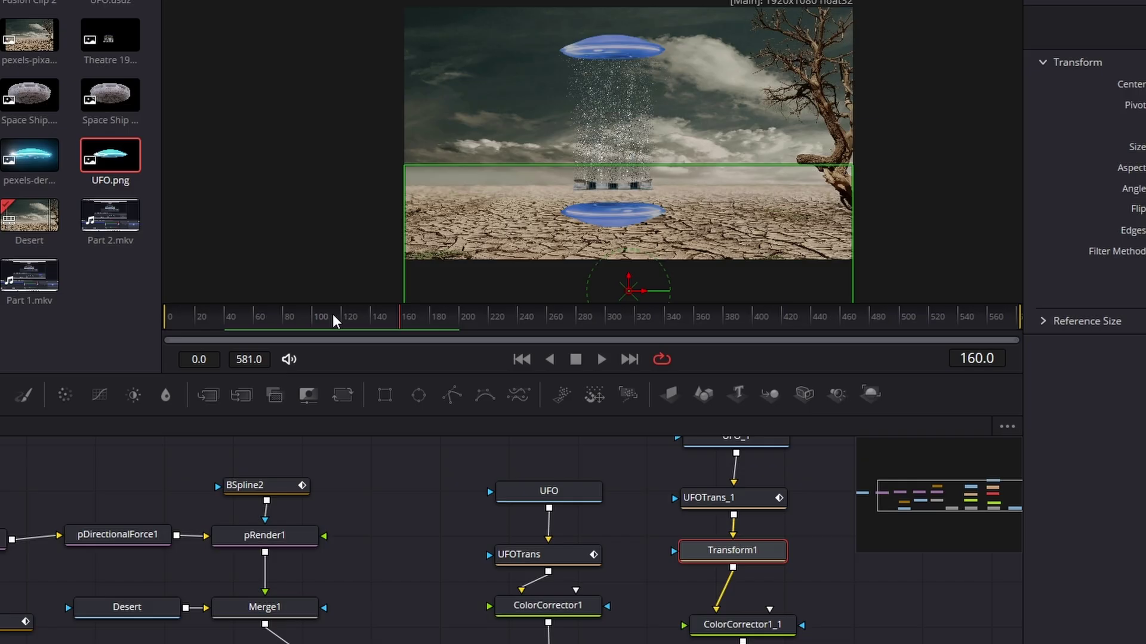
drag(334, 322, 292, 323)
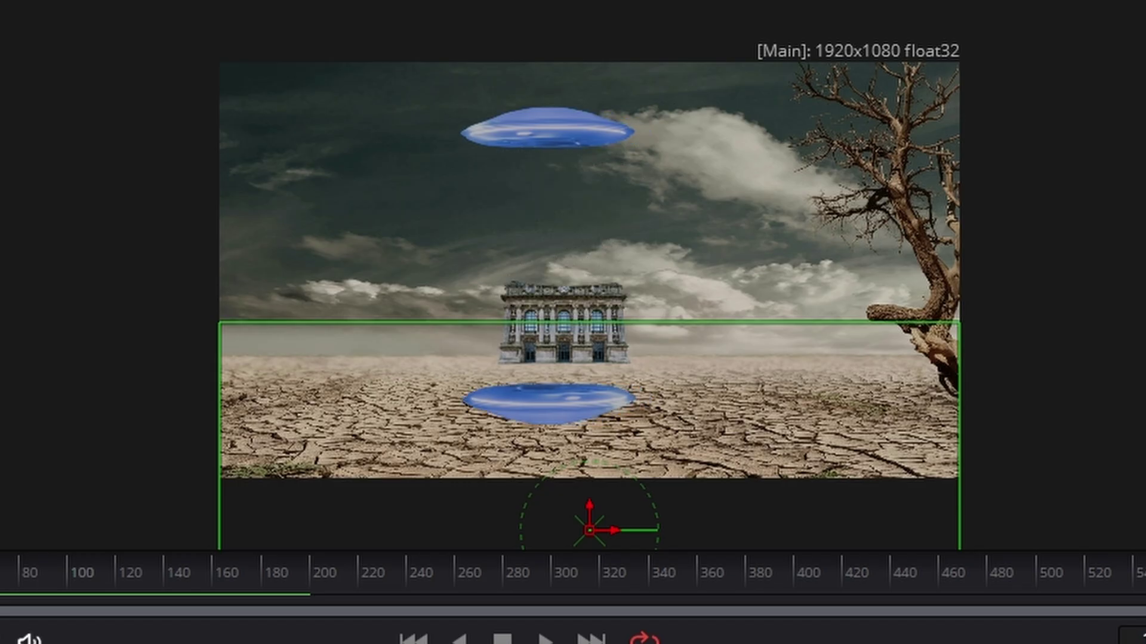
drag(2, 582, 165, 566)
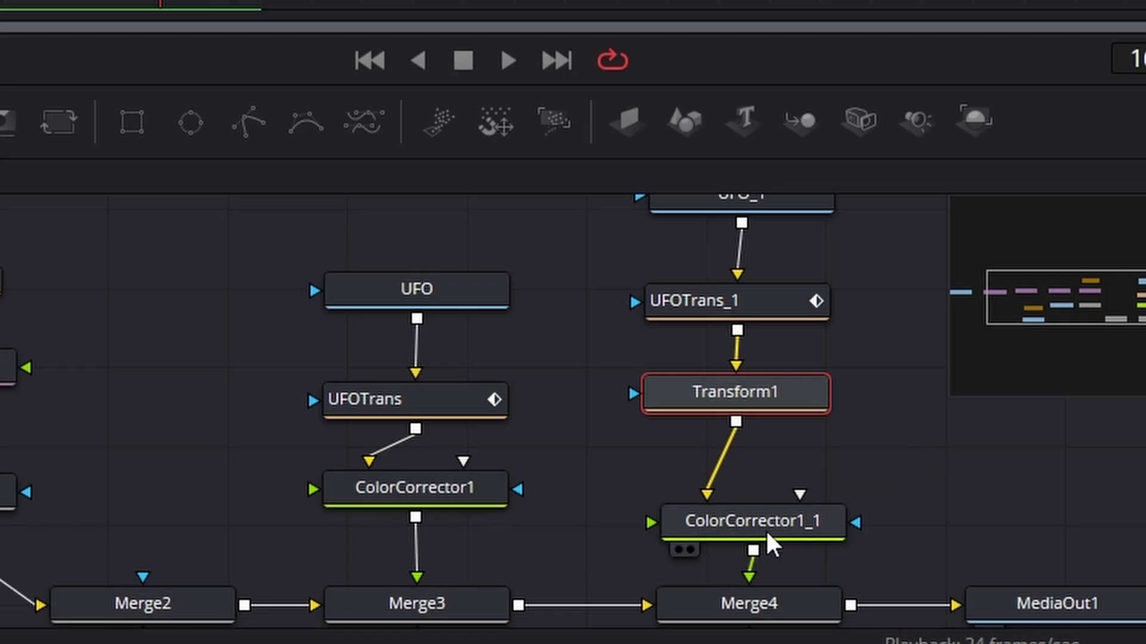
Step: Drop ColorCorrector1_1's Gain from 0.7 to 0.0 so the ground UFO turns black
click(769, 524)
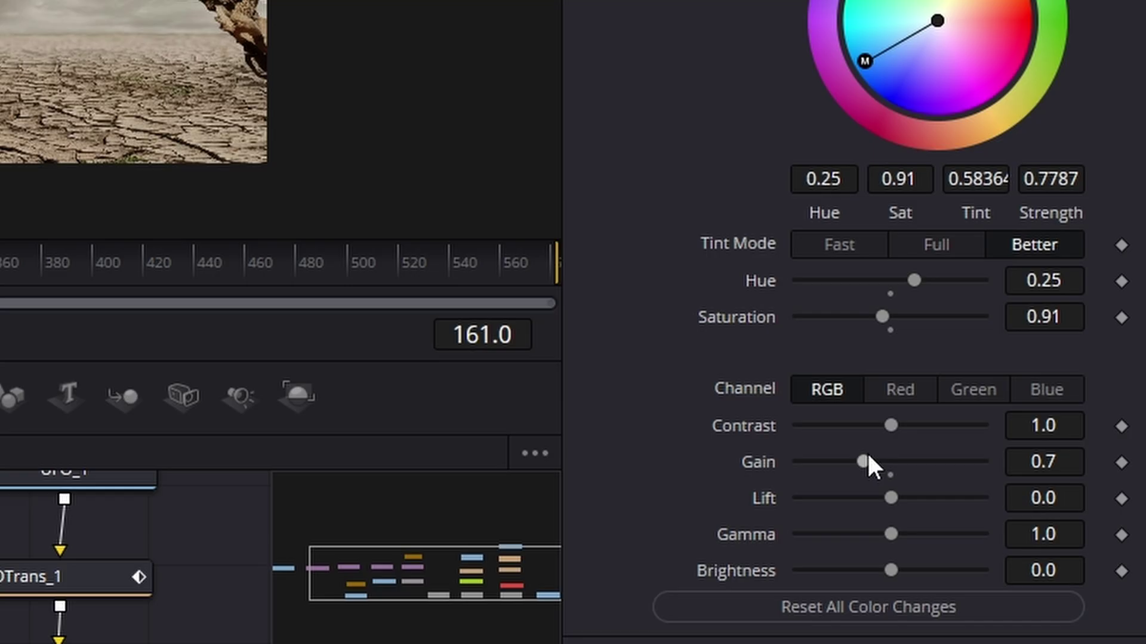
drag(870, 463, 679, 457)
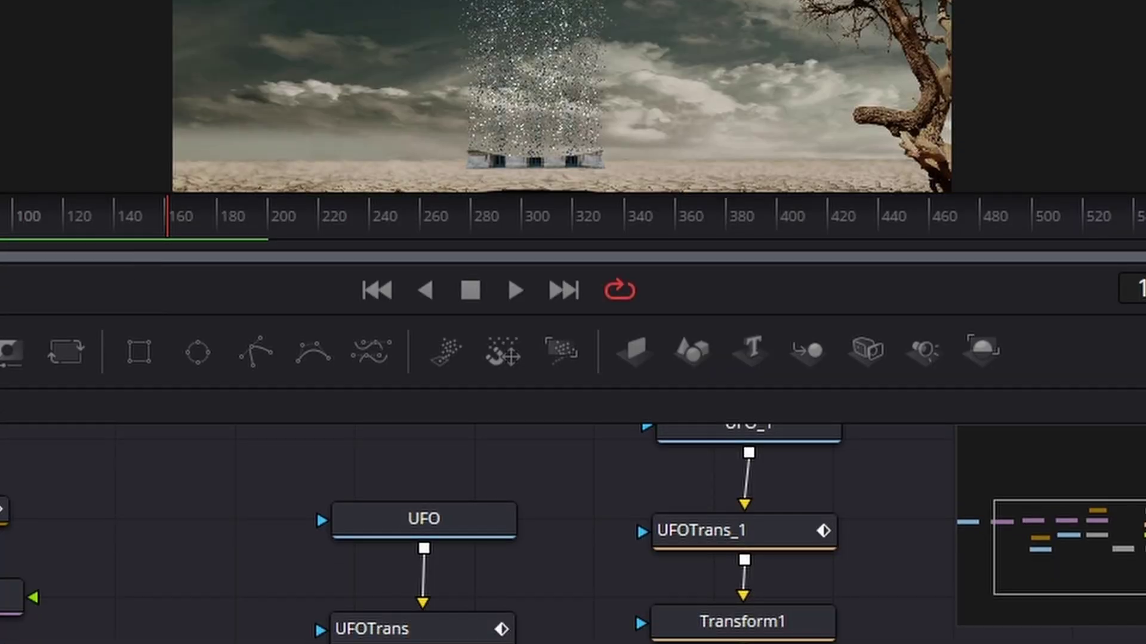
scroll(573, 537, up, 2)
drag(613, 448, 871, 643)
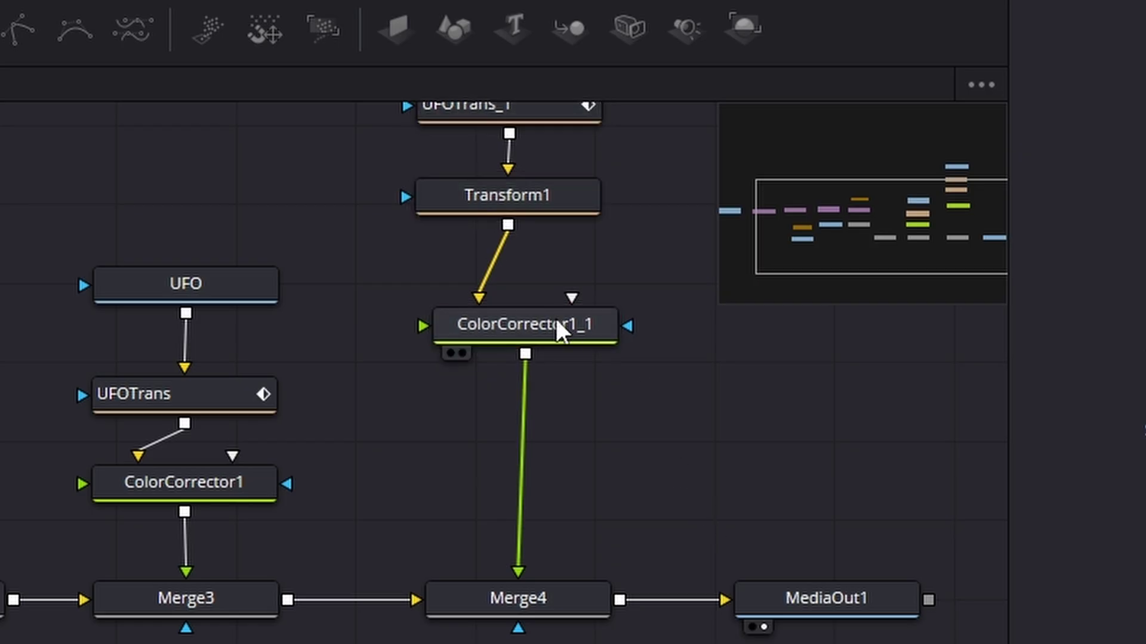
click(551, 313)
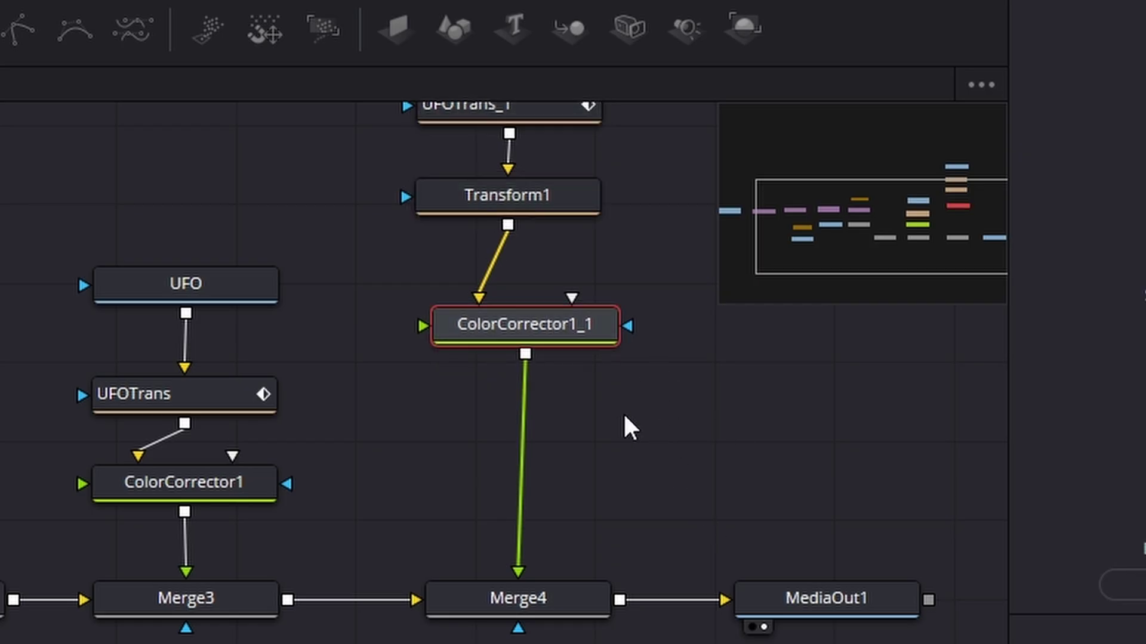
Step: Add a Gaussian Blur after ColorCorrector1_1 with Strength 0.575
key(shift+space)
text(cc)
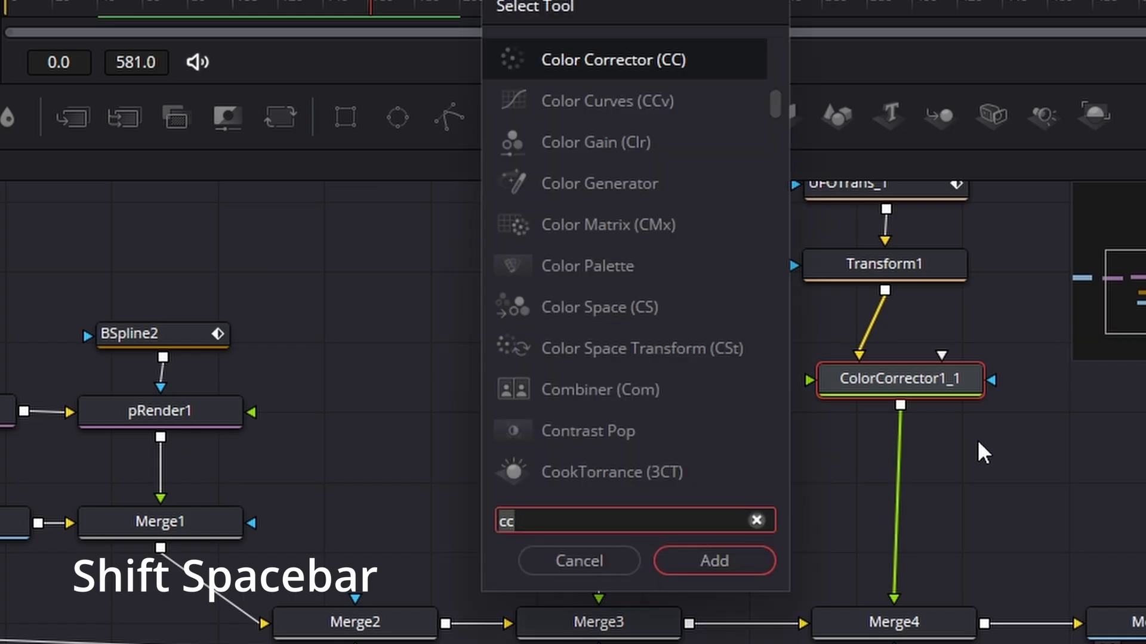
key(BackSpace)
key(BackSpace)
text(blur)
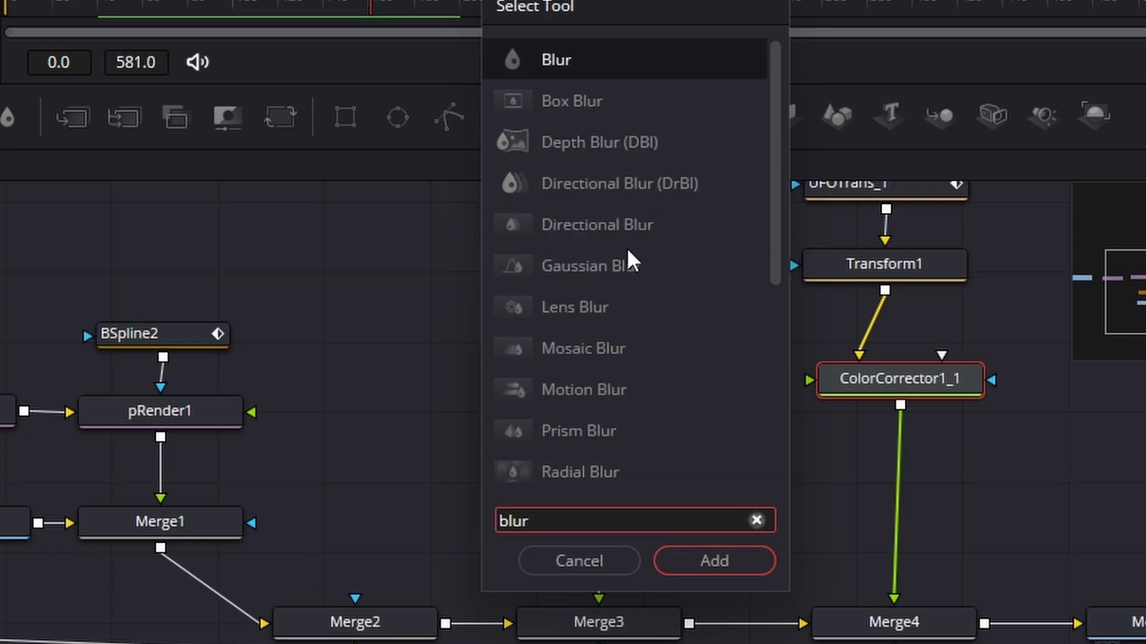
click(604, 264)
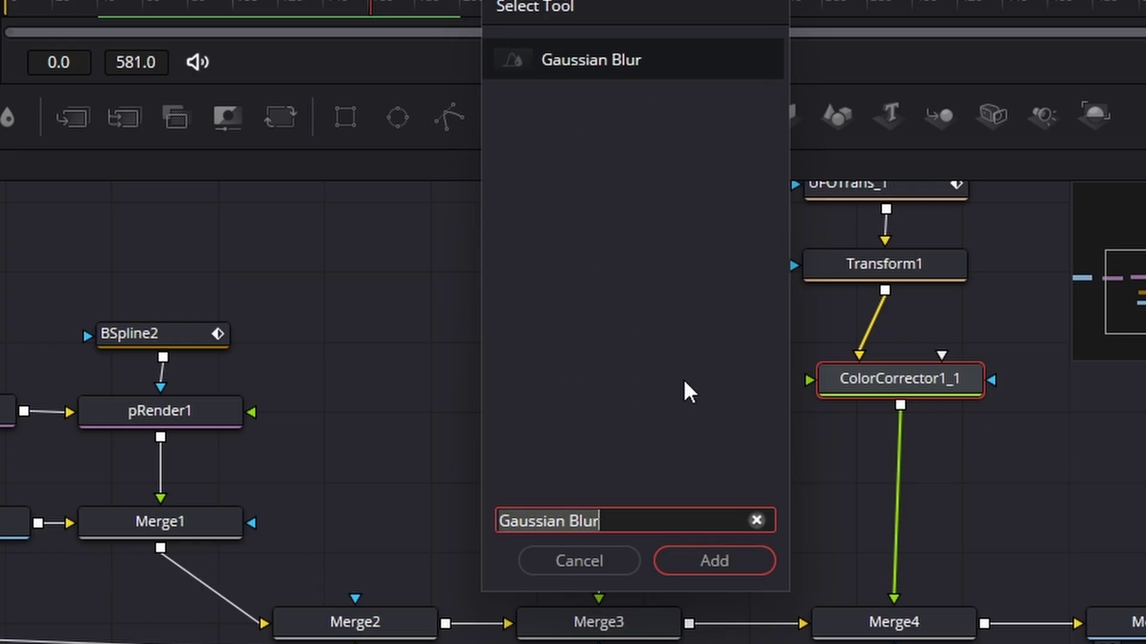
click(738, 561)
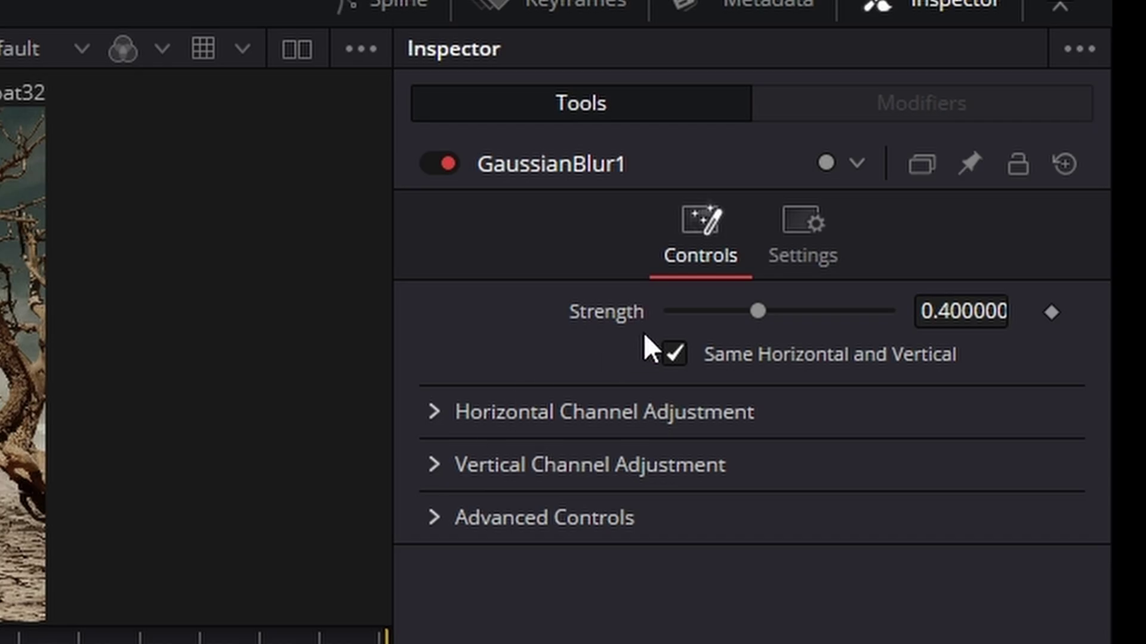
drag(758, 310, 796, 313)
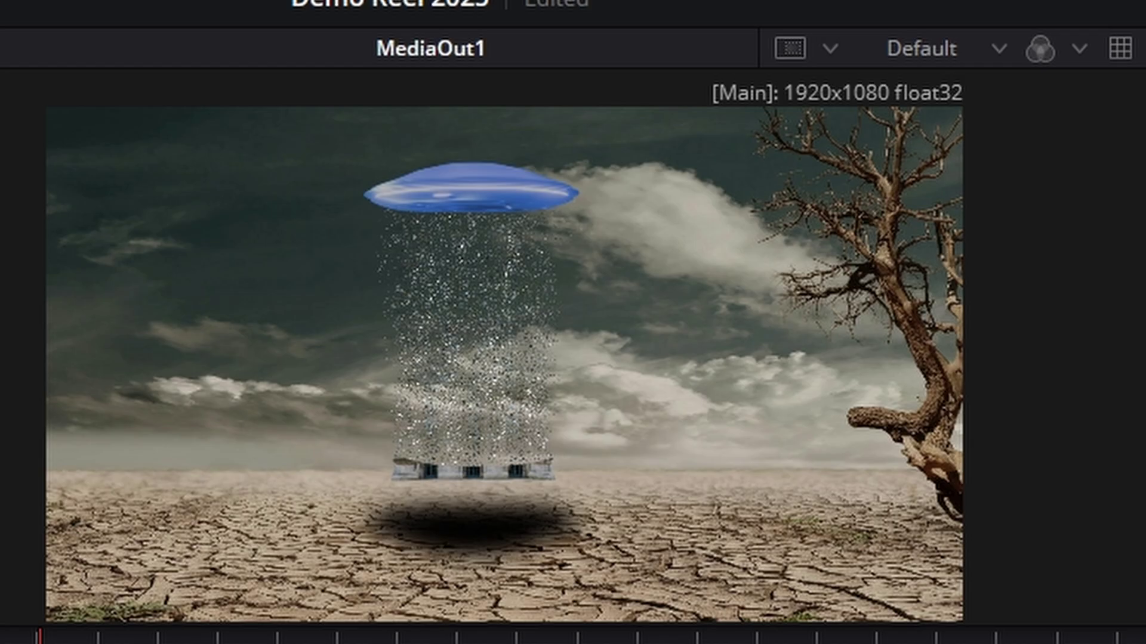
Step: Lower Merge4's Blend to 0.748 and Alpha Gain to 0.953
click(777, 553)
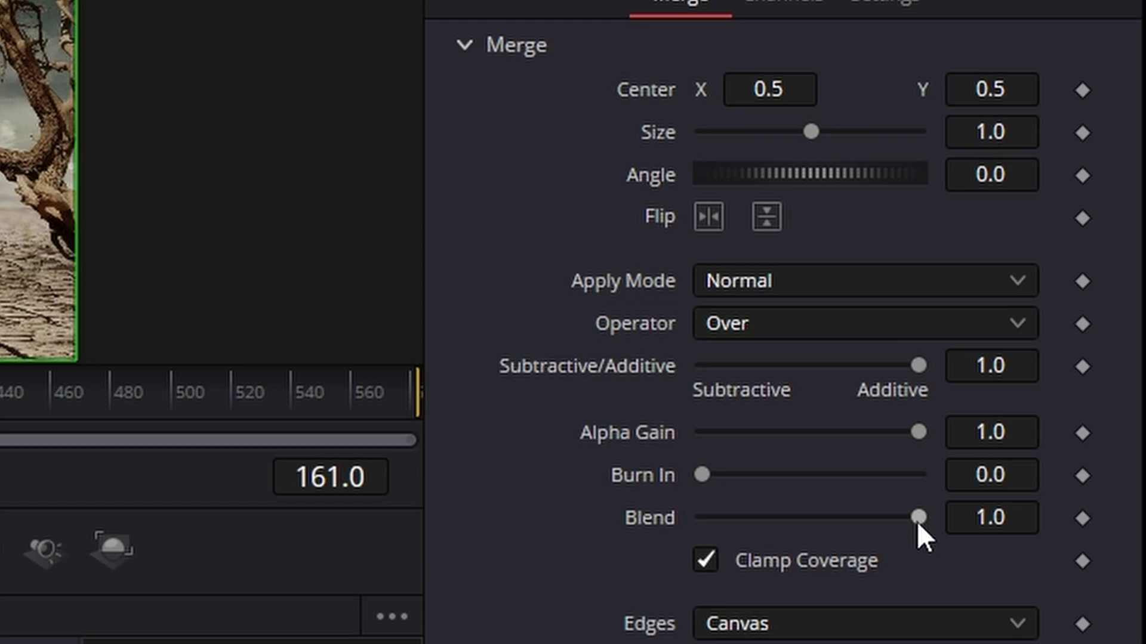
drag(917, 520, 862, 522)
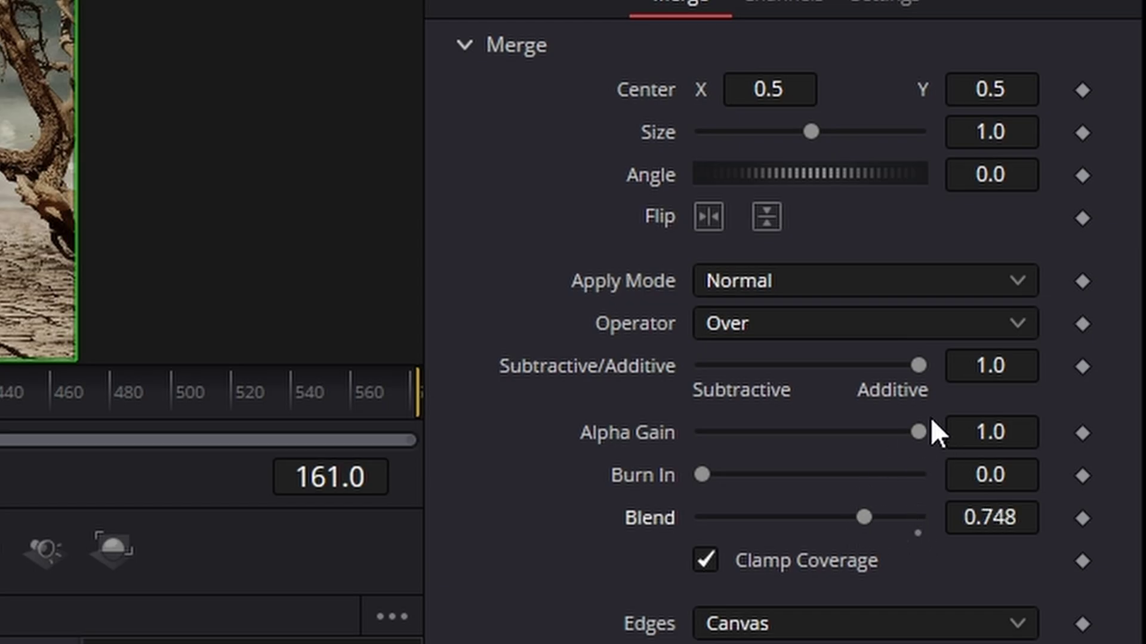
drag(925, 434, 915, 435)
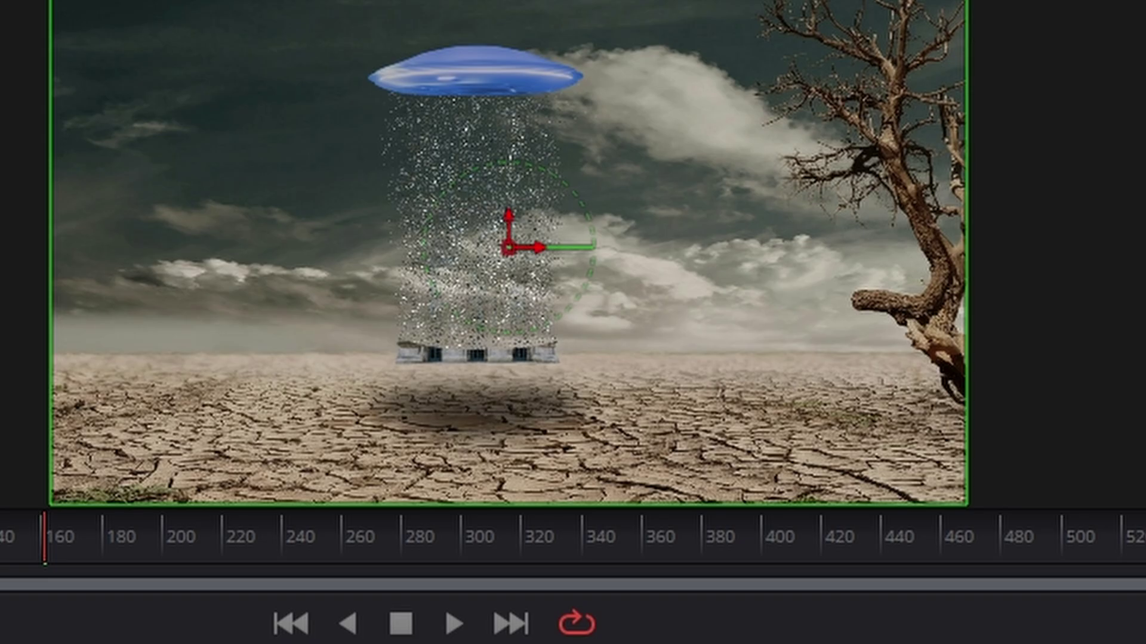